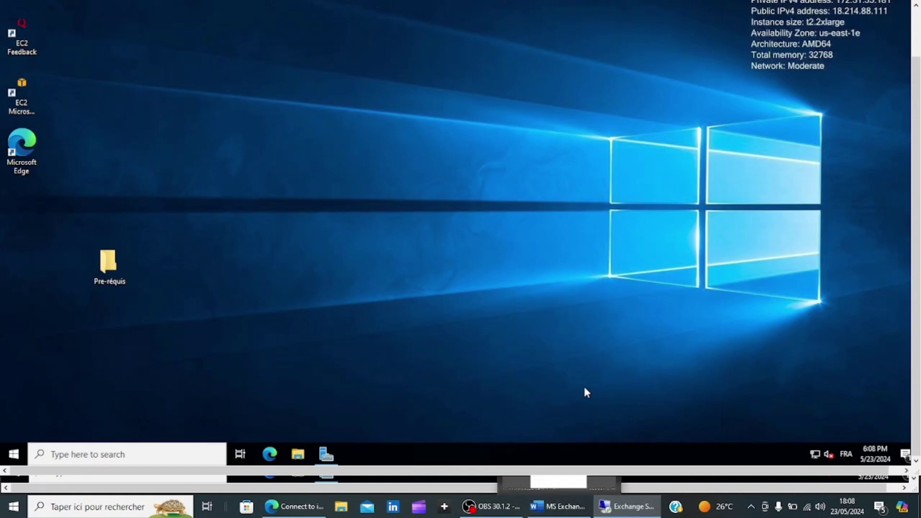
- Open Server Manager from the taskbar and look over the Local Server page
left_click(326, 454)
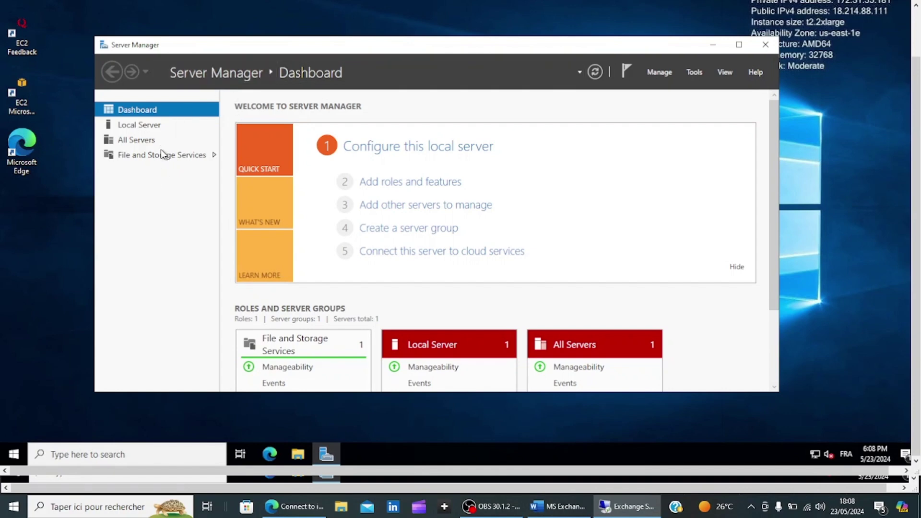
left_click(127, 125)
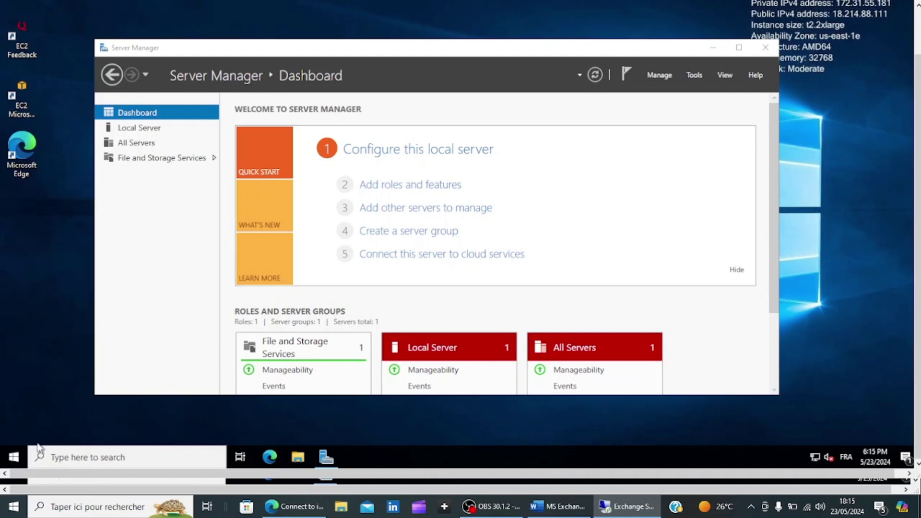
- Rename the computer to srv in System Properties (sysdm.cpl) and restart the server now
right_click(18, 459)
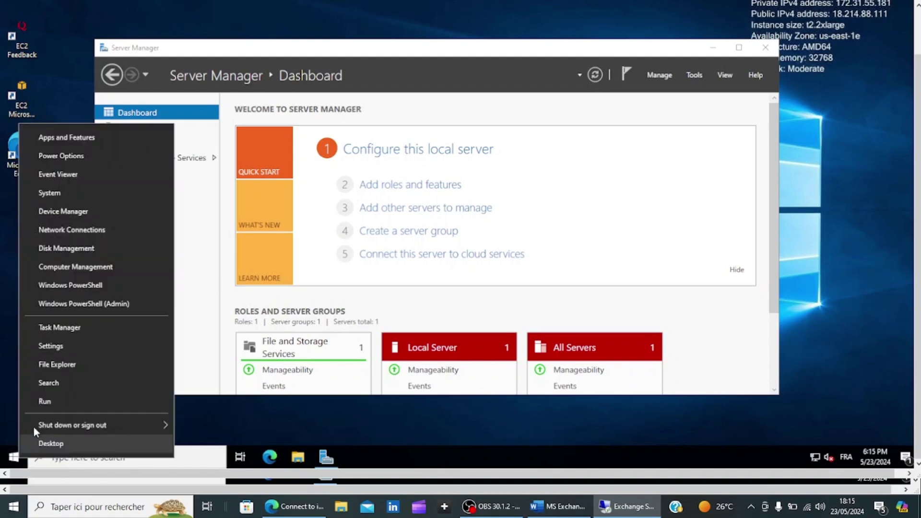
left_click(44, 402)
type("sy")
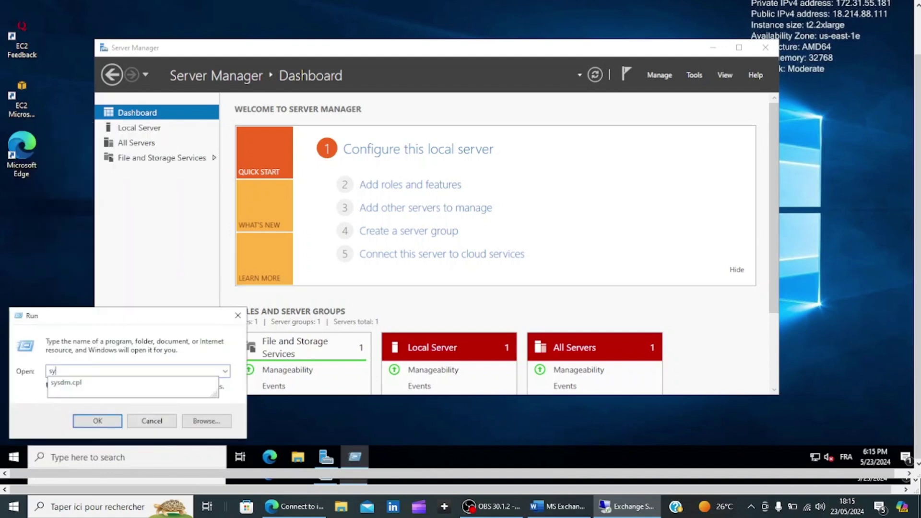
type("sdm.cpl")
key("Return")
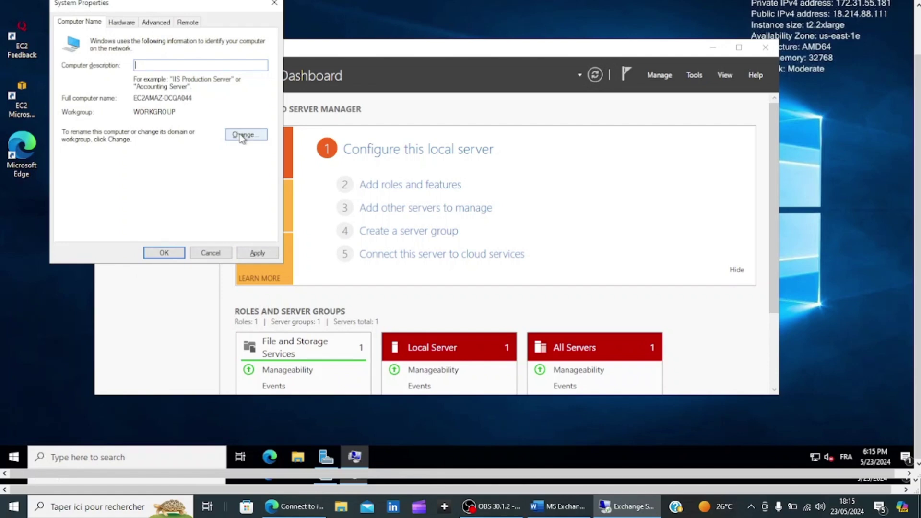
left_click(242, 135)
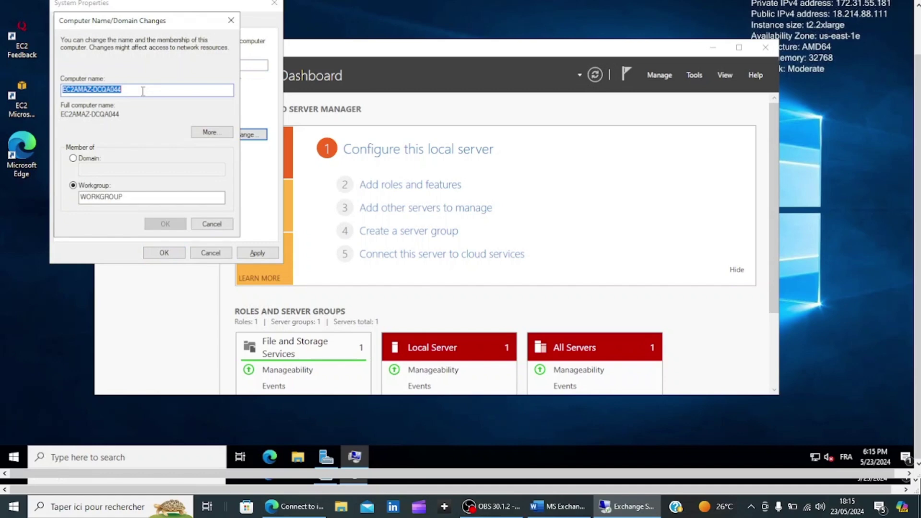
type("srv")
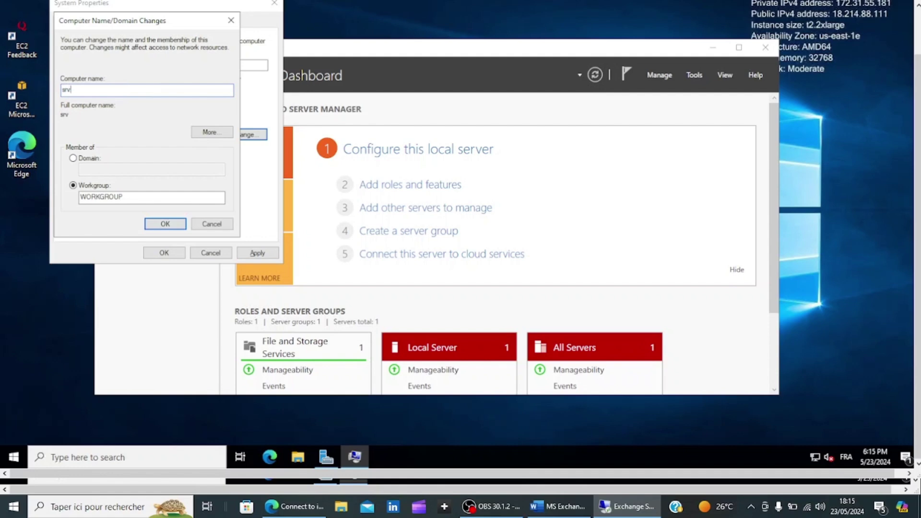
left_click(170, 223)
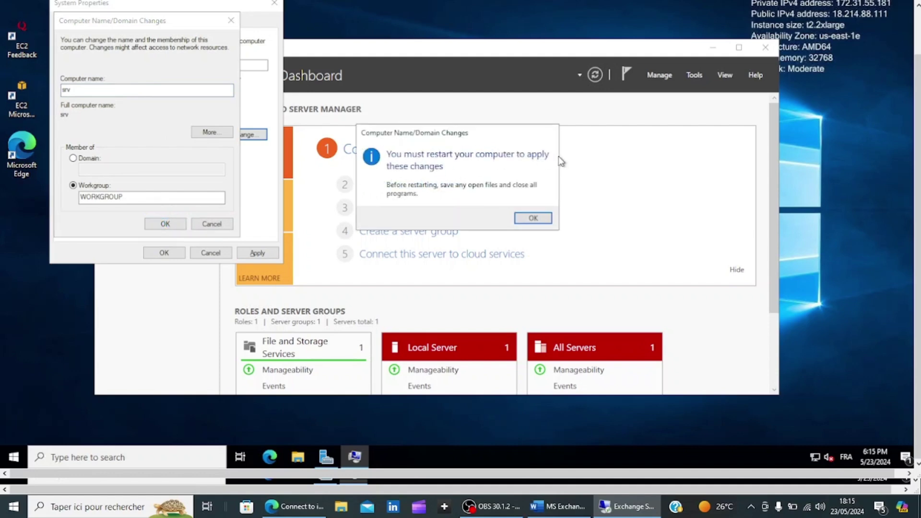
left_click(522, 219)
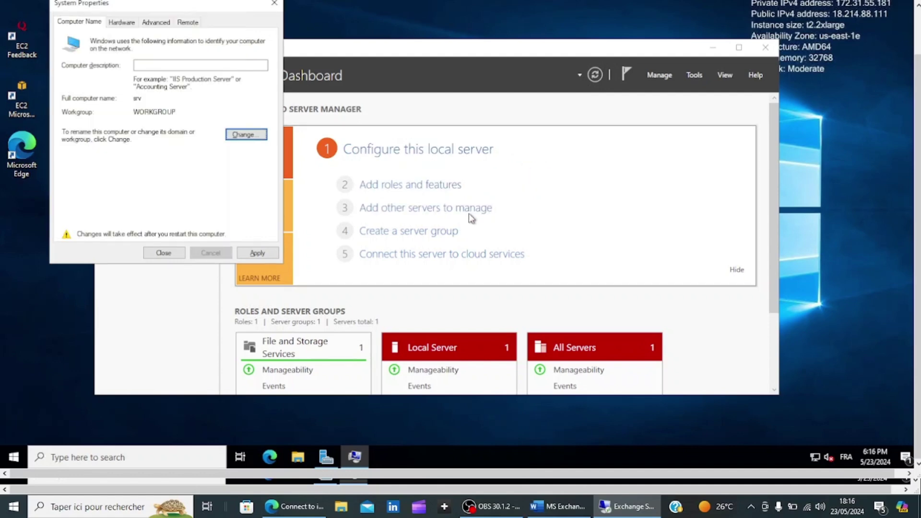
left_click(257, 254)
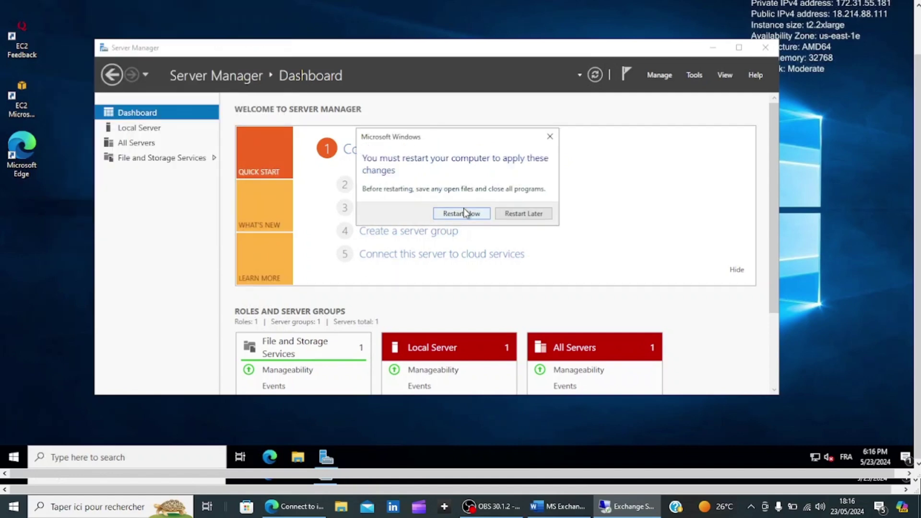
left_click(463, 209)
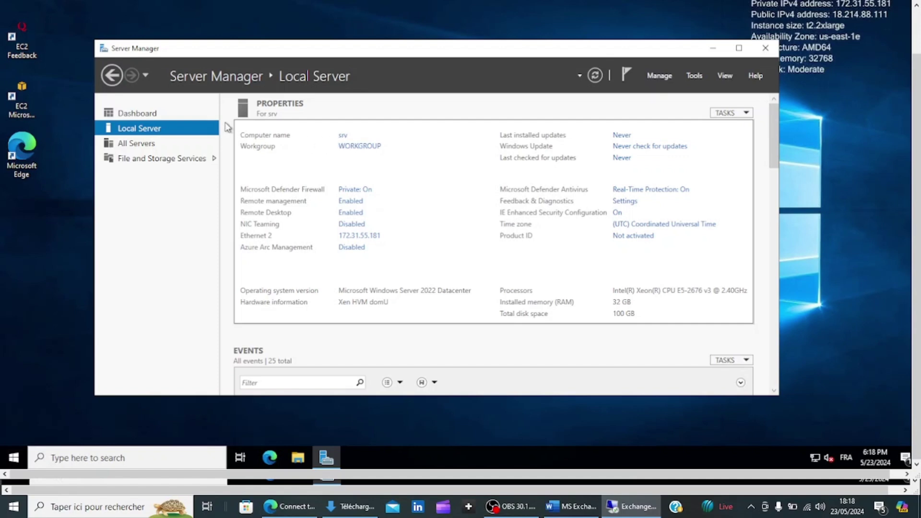
- Start the Add Roles and Features wizard with role-based installation targeting srv
left_click(153, 115)
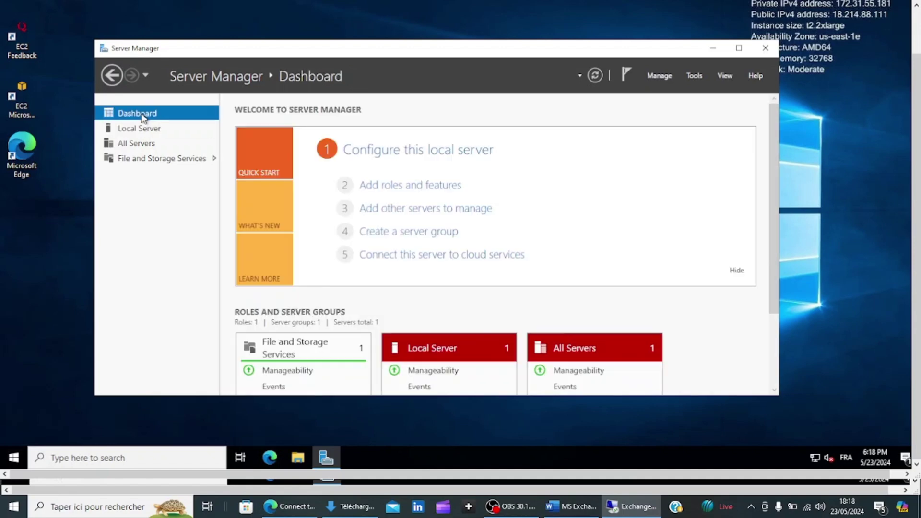
left_click(409, 186)
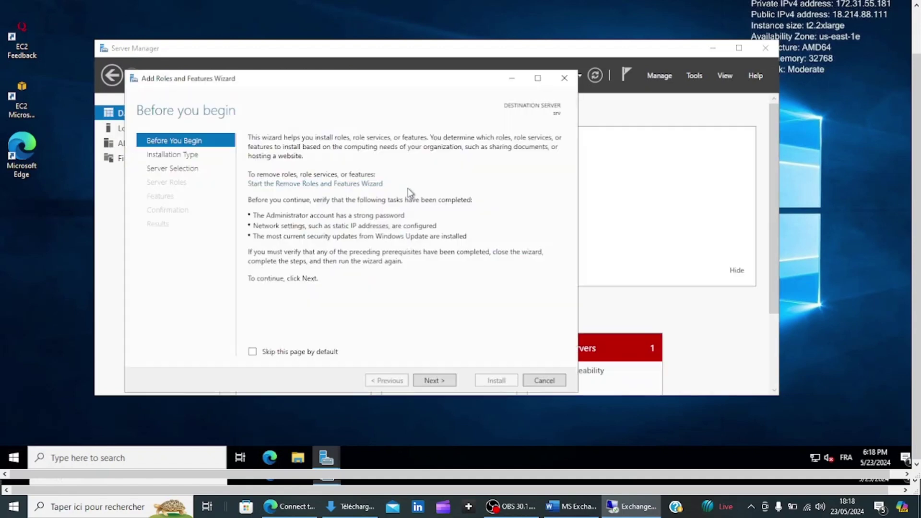
left_click(445, 381)
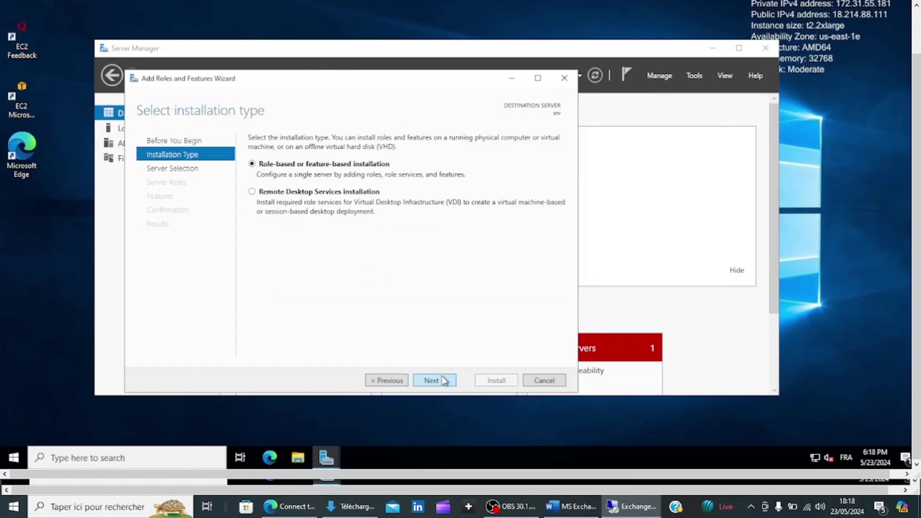
left_click(444, 380)
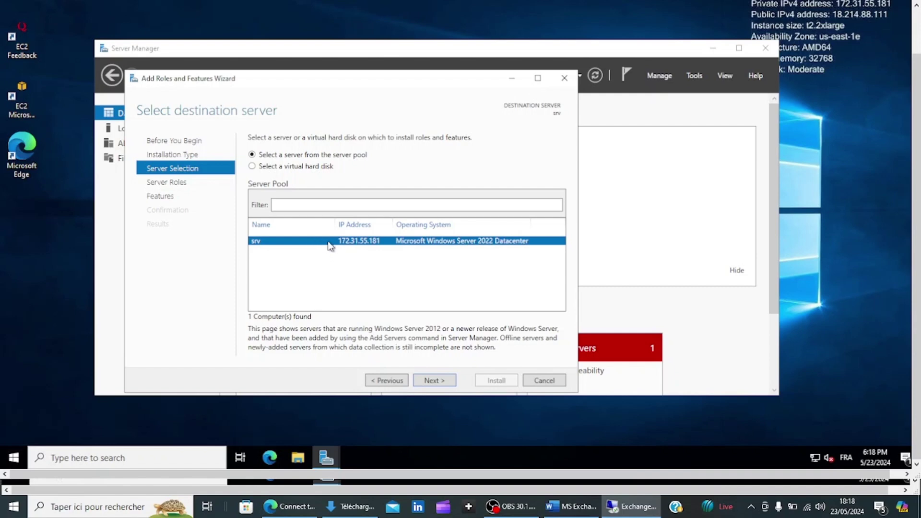
left_click(428, 383)
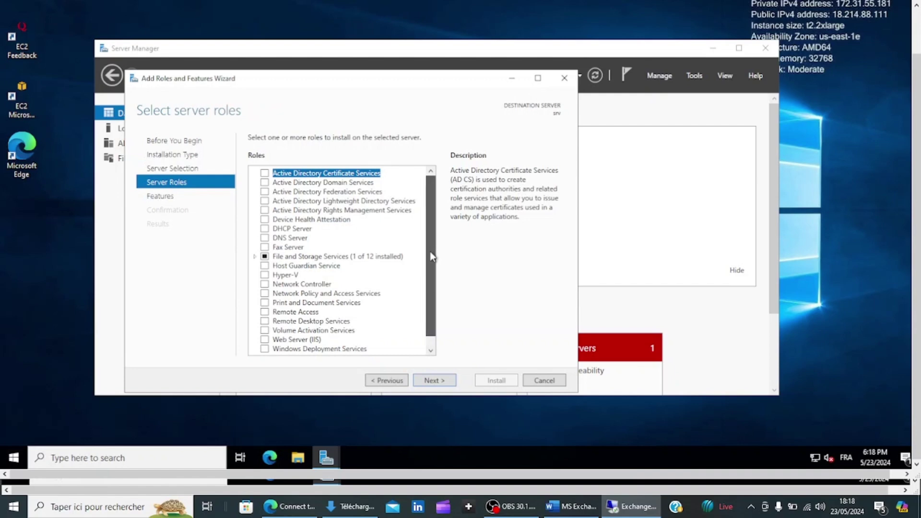
left_click_drag(430, 251, 430, 261)
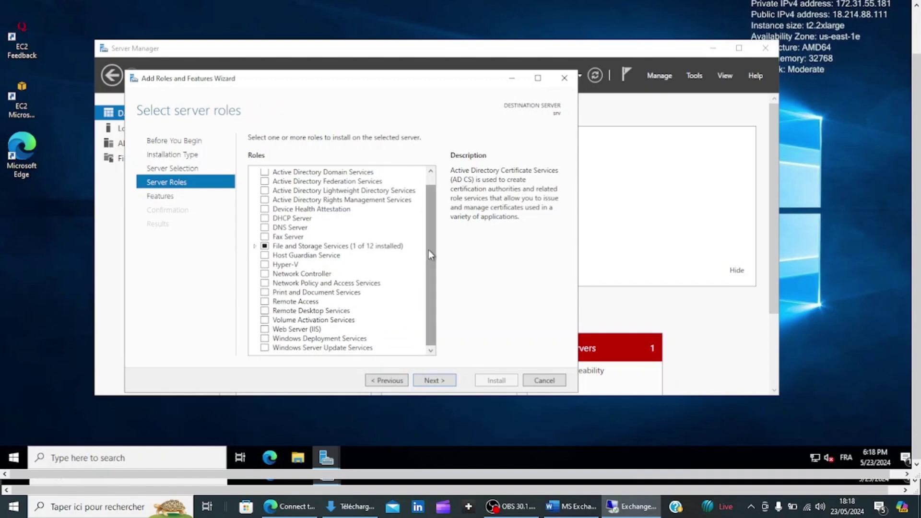
- Select Active Directory Domain Services with its management features, install it, and close the wizard
left_click(266, 173)
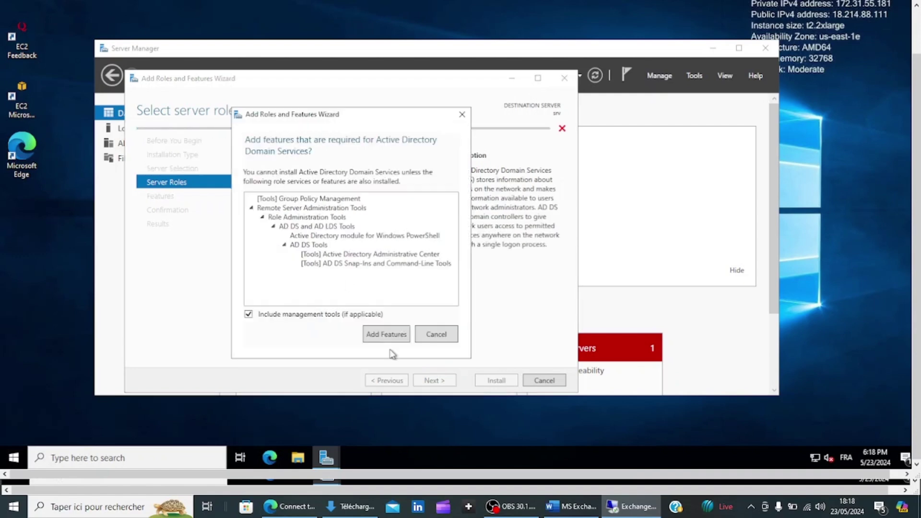
left_click(387, 334)
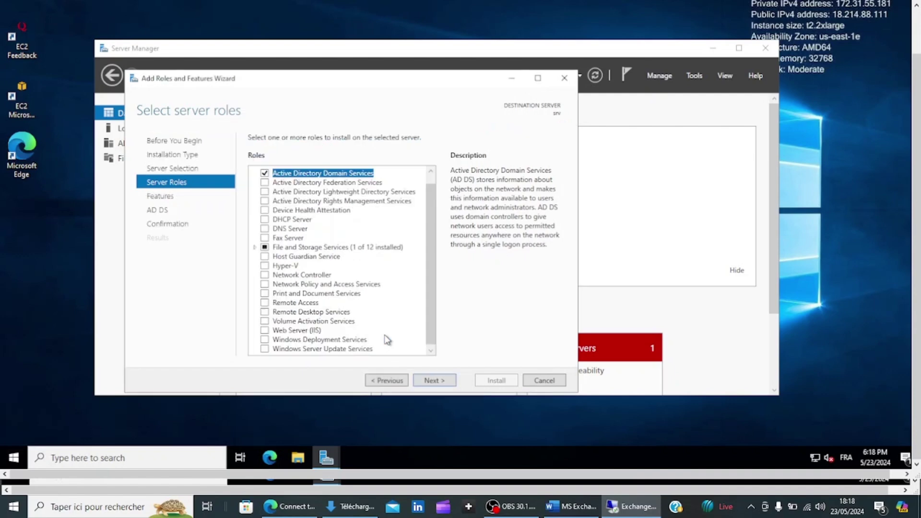
left_click(434, 381)
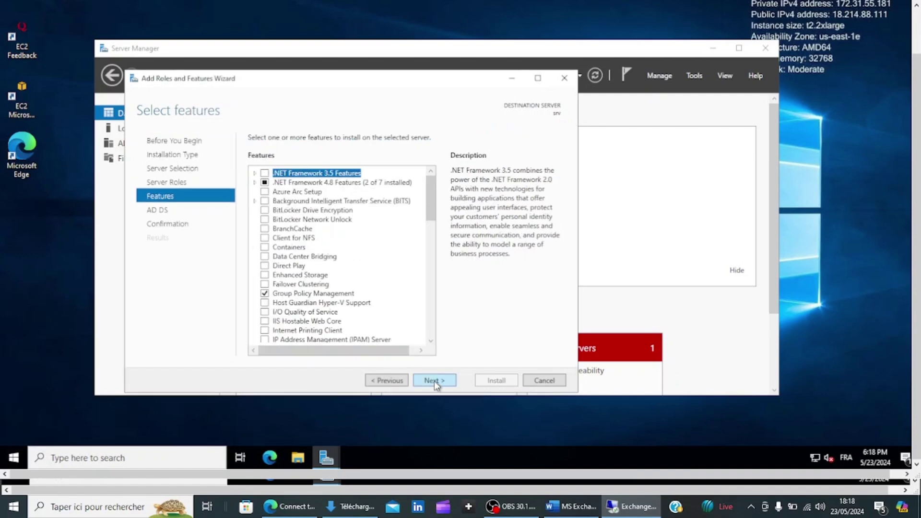
left_click(434, 381)
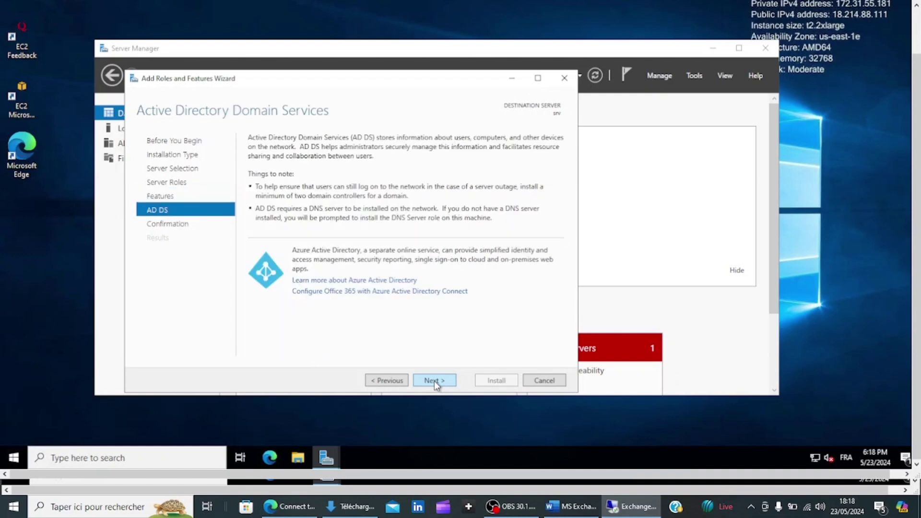
left_click(433, 381)
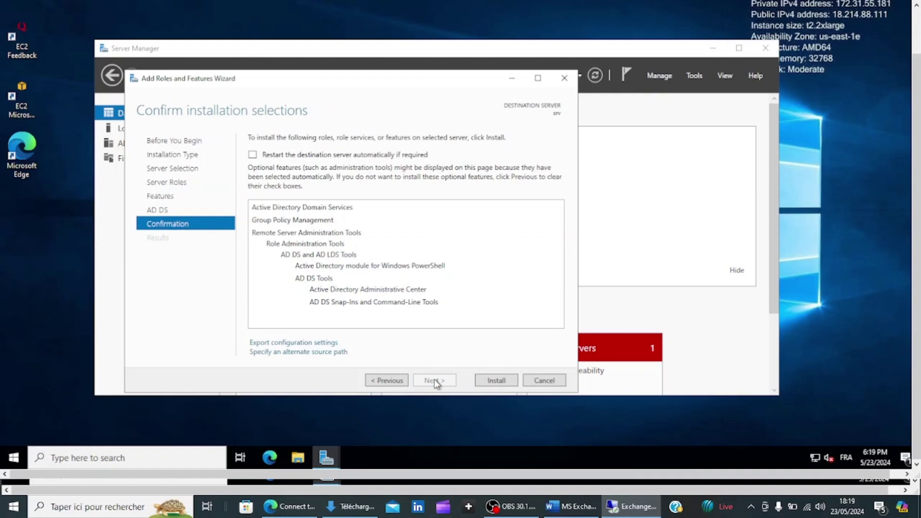
left_click(496, 381)
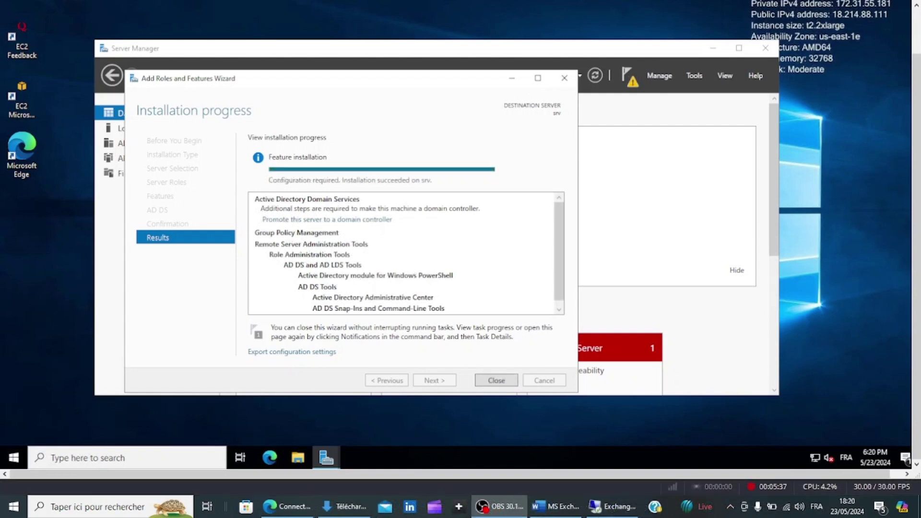
left_click(610, 506)
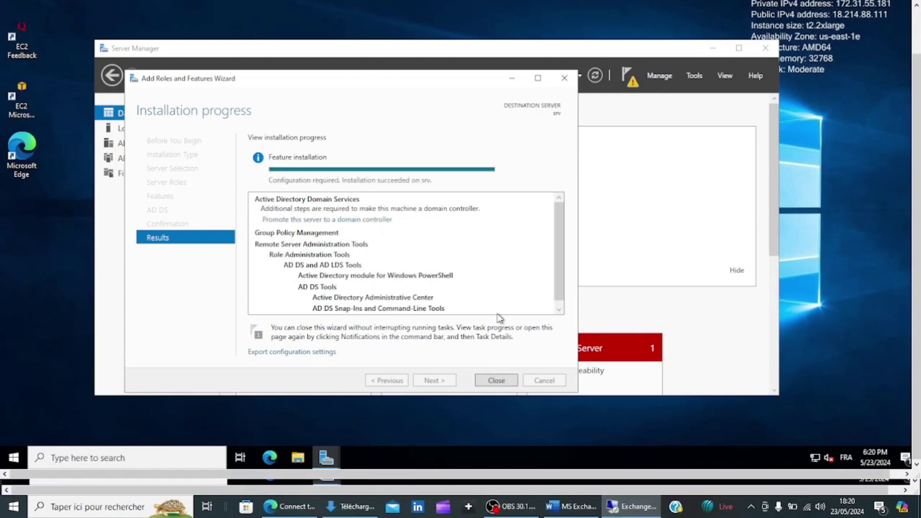
left_click(507, 382)
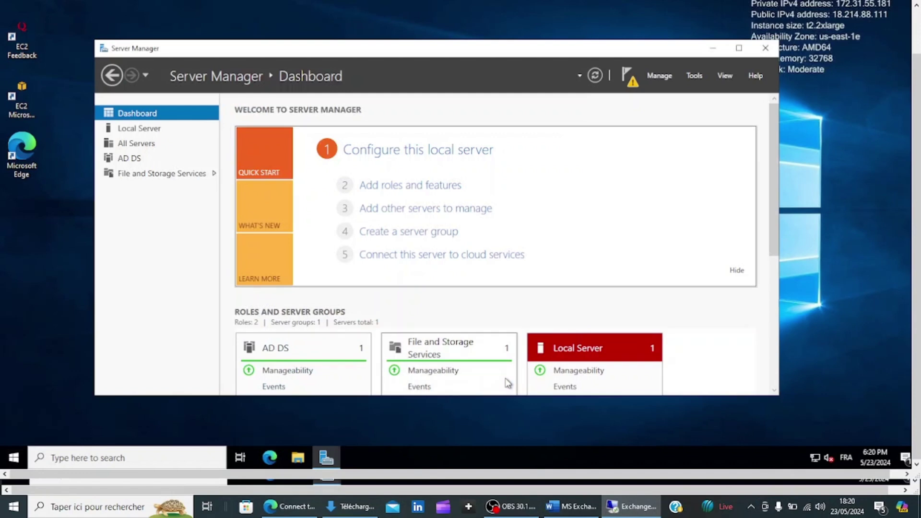
- Start promoting the server to a domain controller, adding a new forest with root domain tutos.ca
left_click(627, 78)
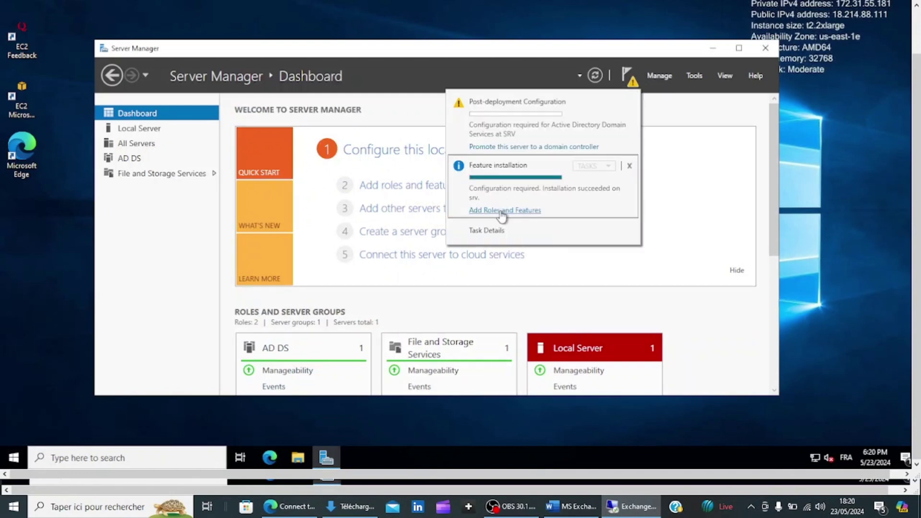
left_click(516, 149)
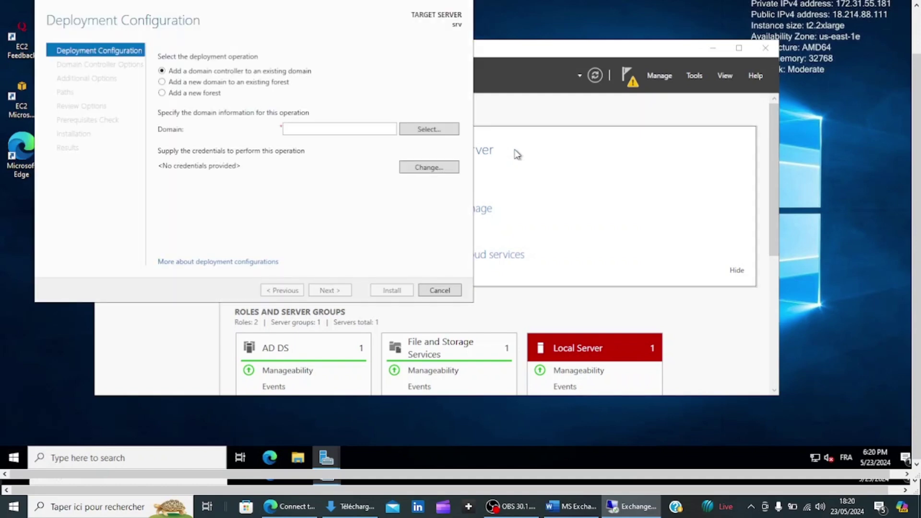
left_click(162, 93)
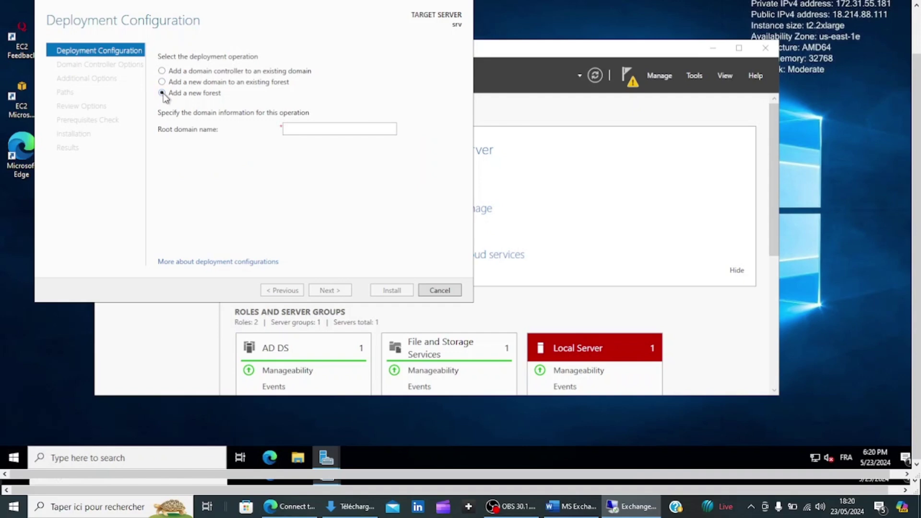
left_click(302, 128)
type("tu")
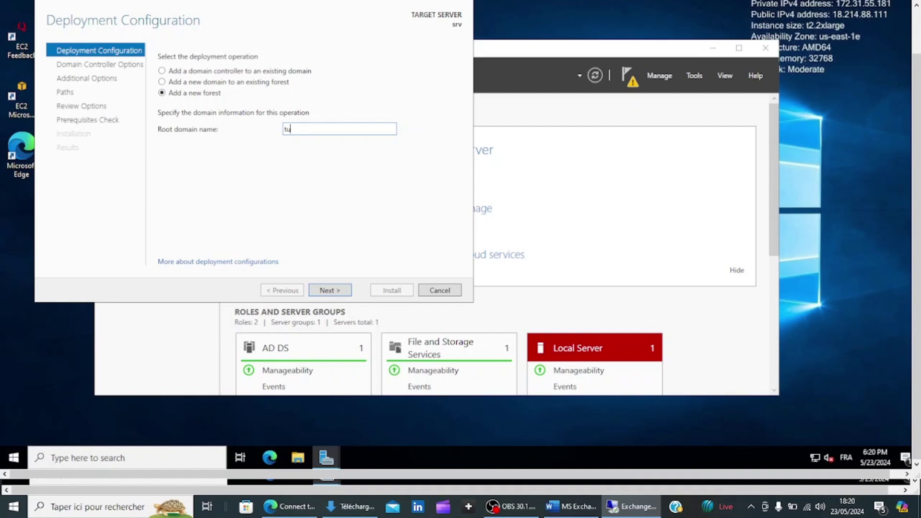
type("tos.ca")
- Keep the default domain controller options, enter and confirm the DSRM password, and skip DNS delegation
left_click(324, 291)
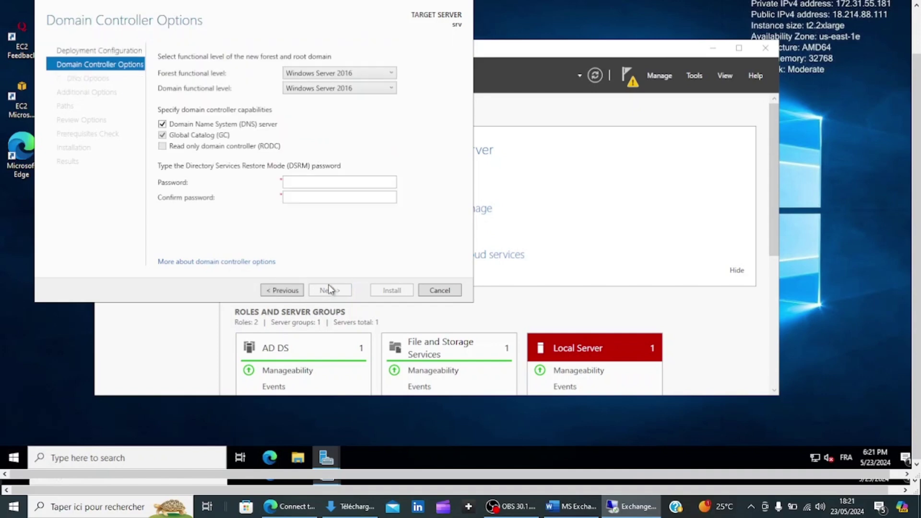
left_click(329, 181)
type("P")
key("BackSpace")
type("Passwor")
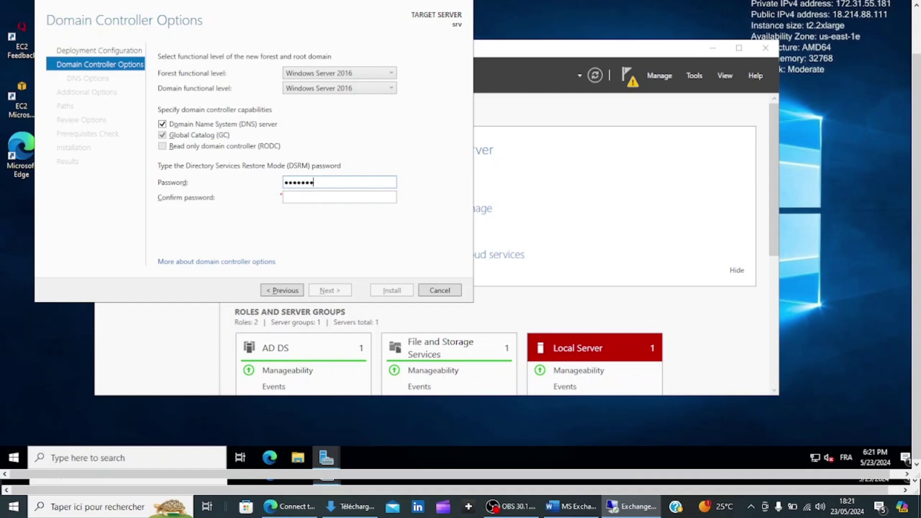
type("d")
key("Tab")
type("Password")
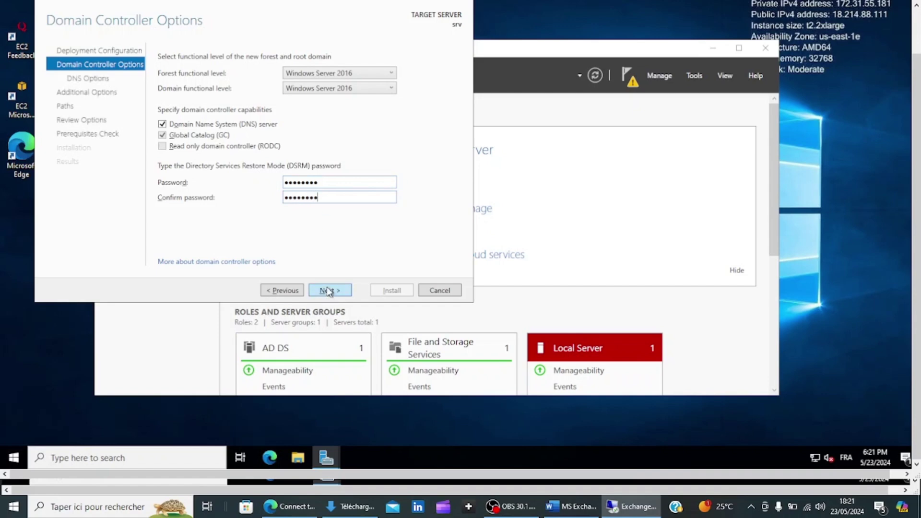
left_click(328, 291)
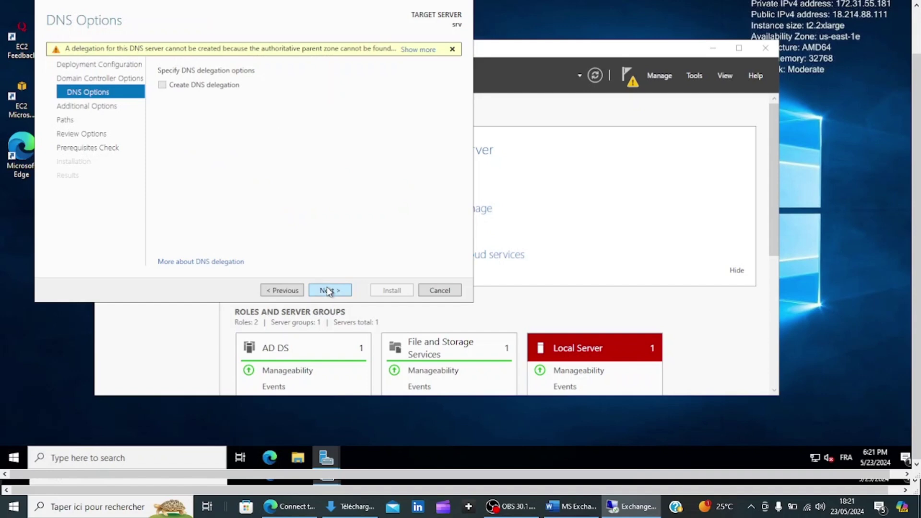
left_click(328, 291)
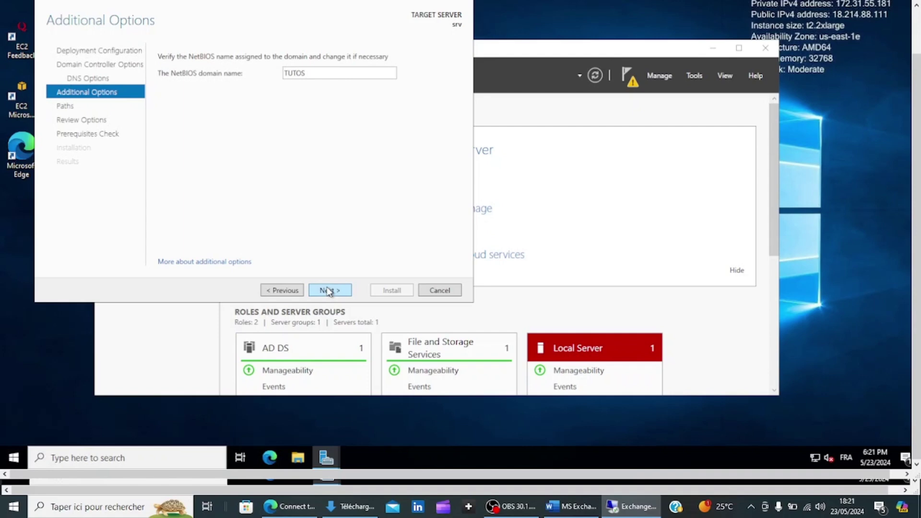
- Accept NetBIOS name TUTOS and default paths, pass the prerequisite check, and install the domain controller
left_click(328, 291)
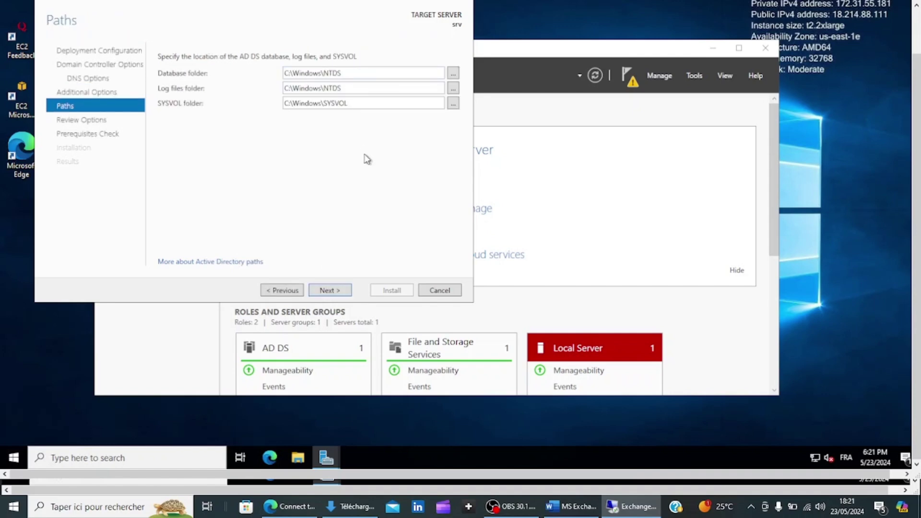
left_click(323, 291)
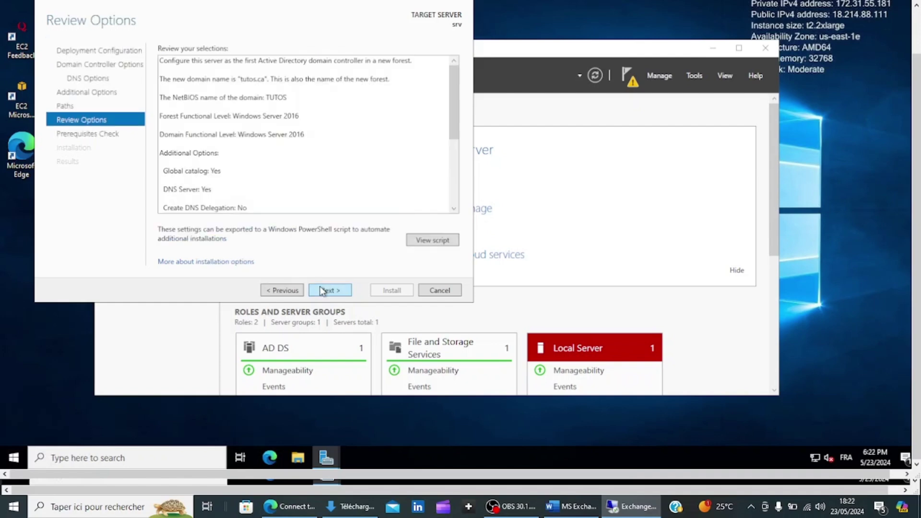
left_click(321, 290)
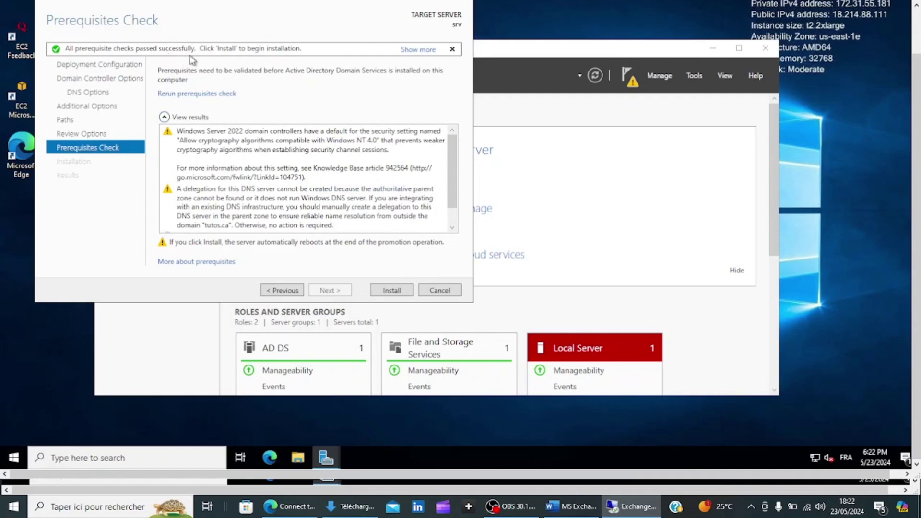
left_click(391, 291)
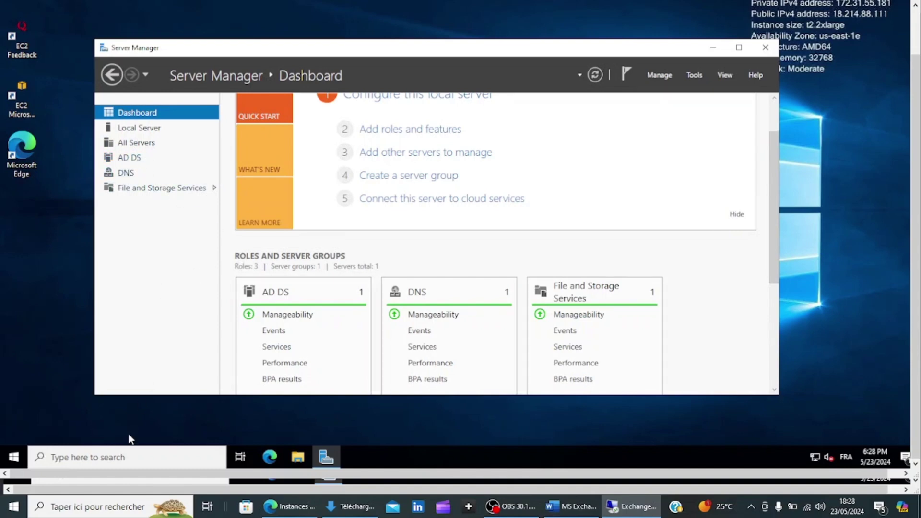
- Launch Active Directory Users and Computers and open the tutos.ca Users container
left_click(106, 458)
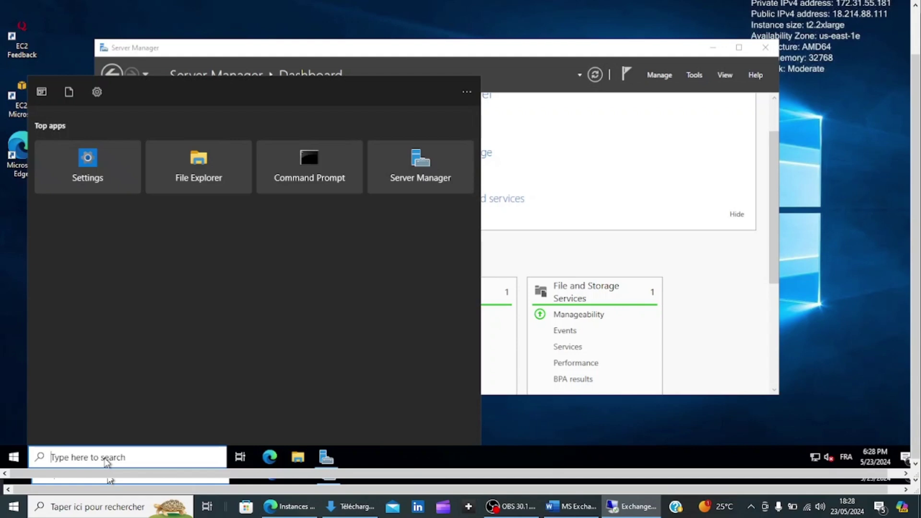
type("Active")
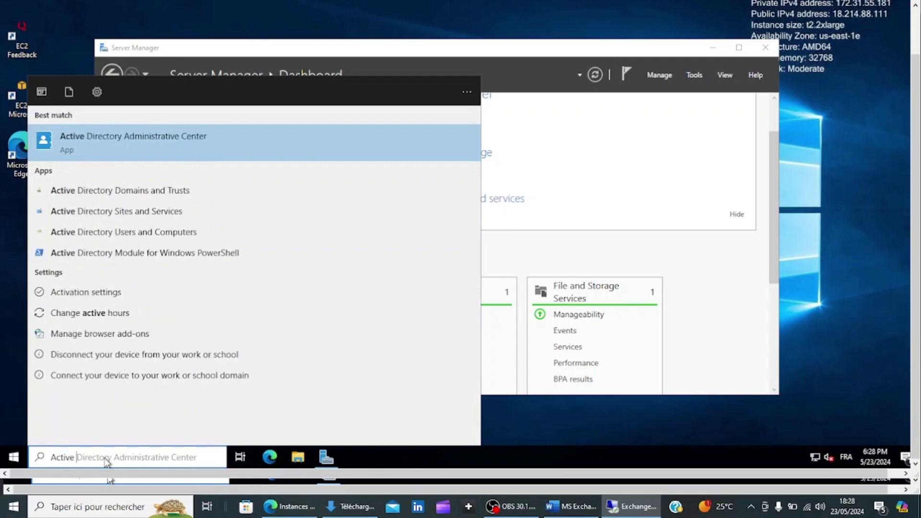
left_click(118, 231)
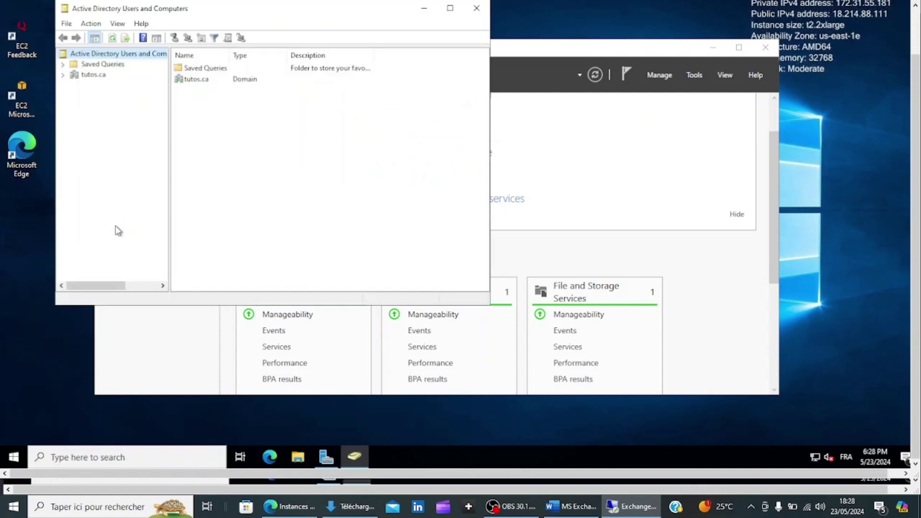
left_click(91, 77)
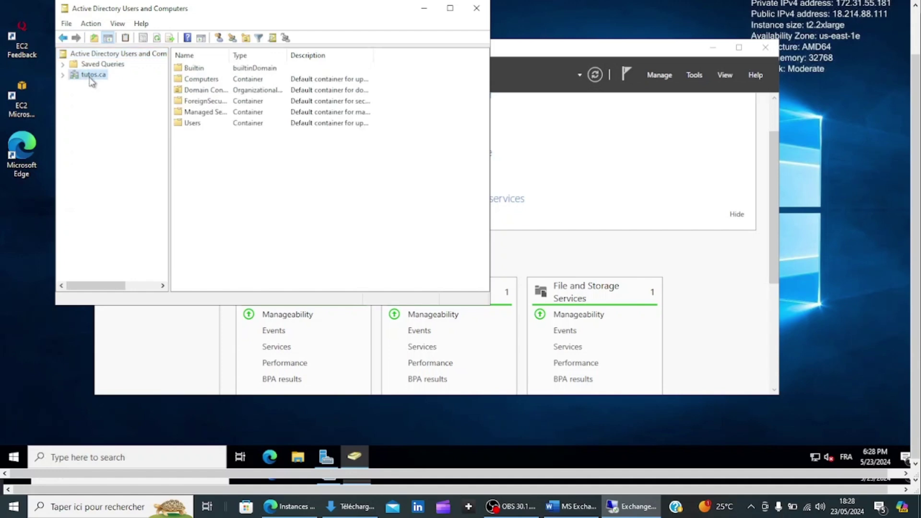
left_click(62, 75)
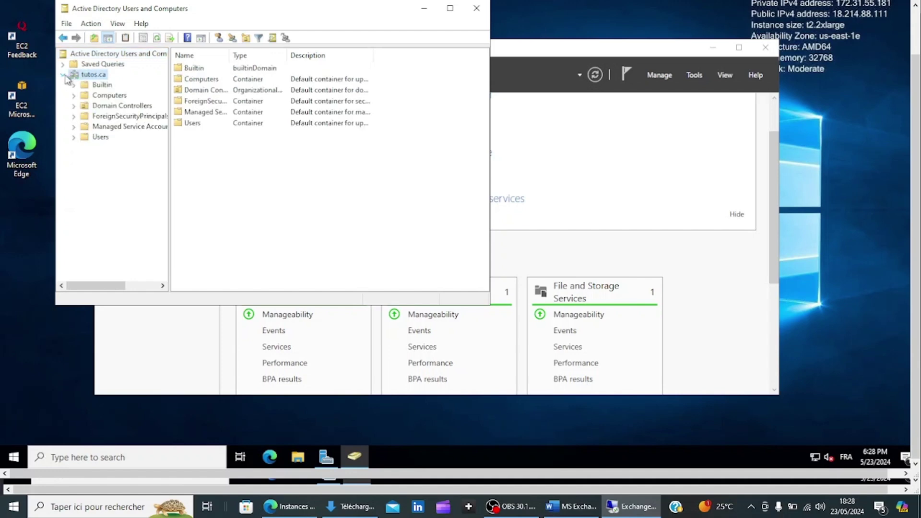
left_click(97, 138)
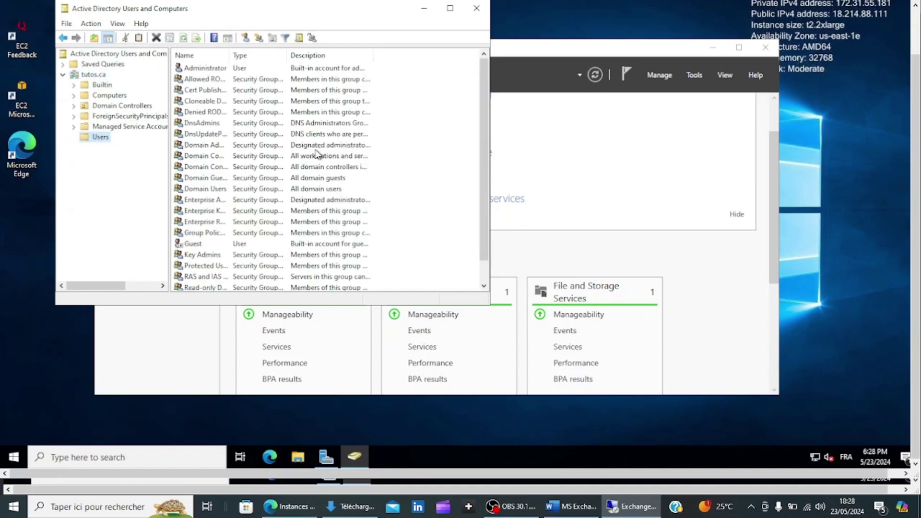
- Create a new user named exchangeadmin with logon name exchangeadmin
right_click(433, 167)
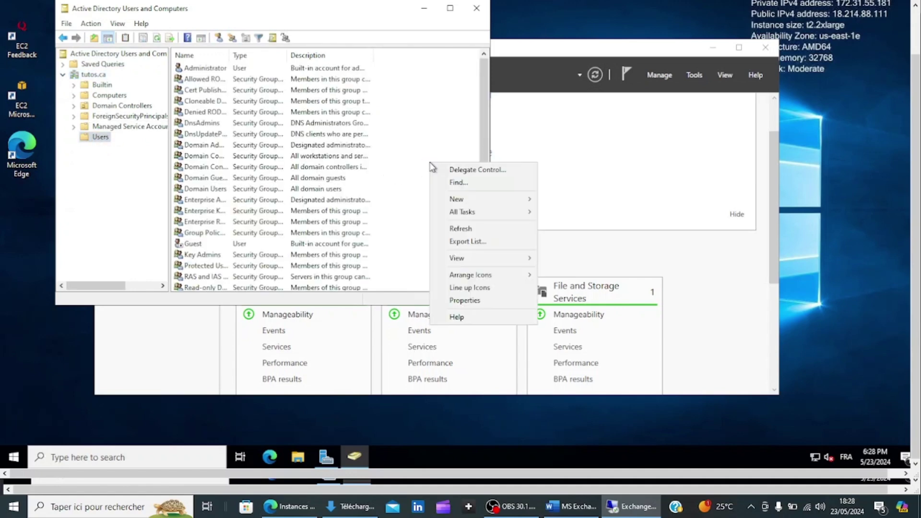
mouse_move(457, 201)
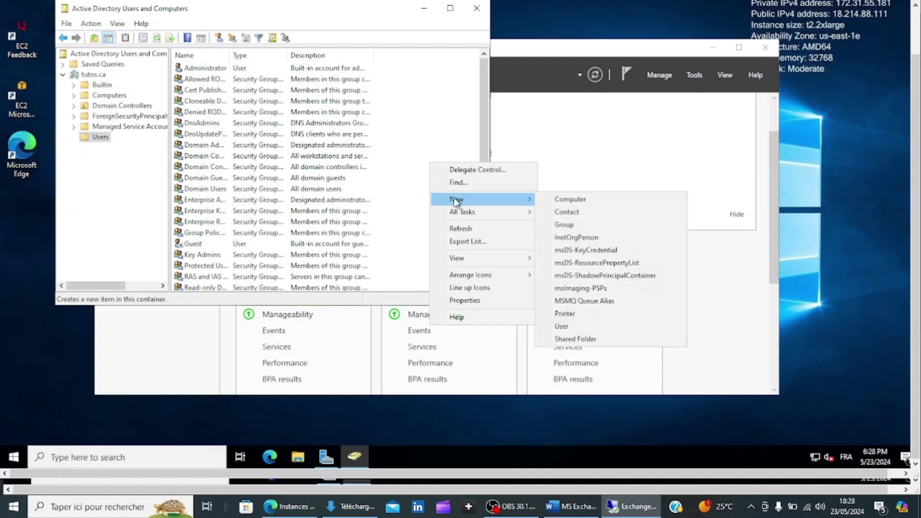
left_click(570, 328)
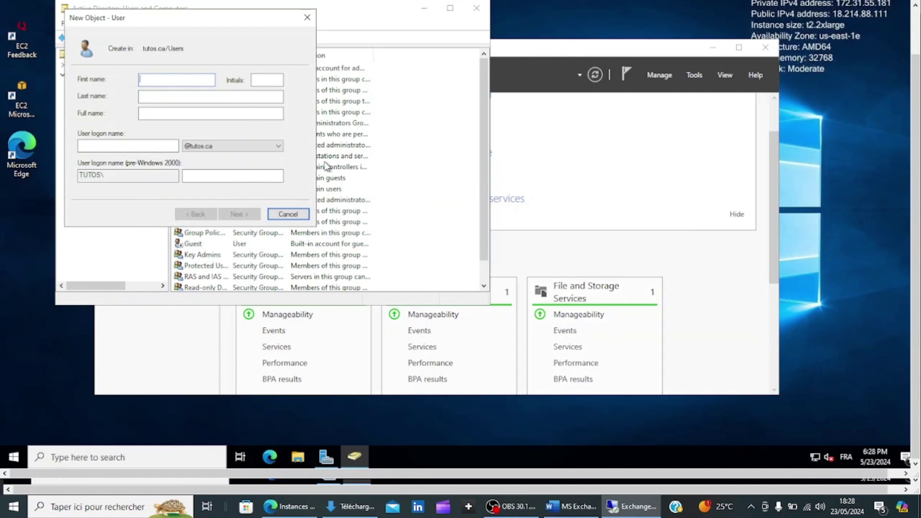
type("exchangeadmin")
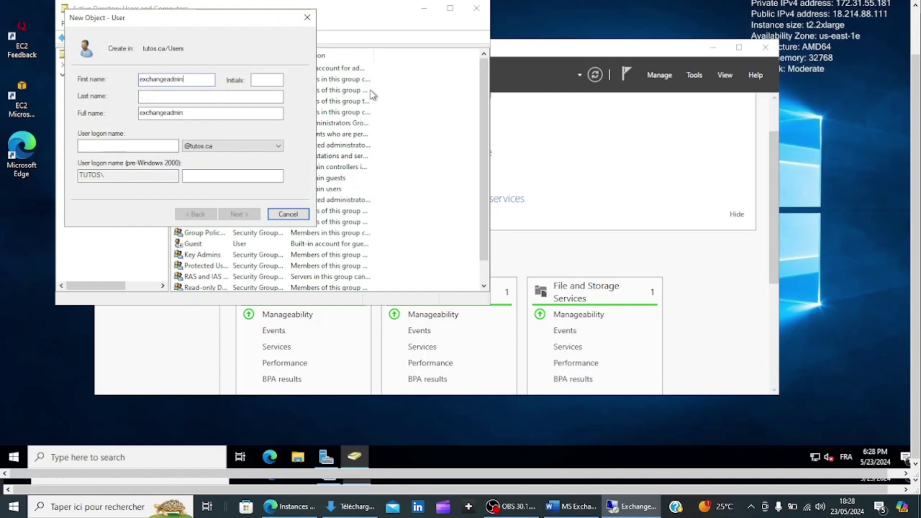
left_click(140, 147)
type("ex")
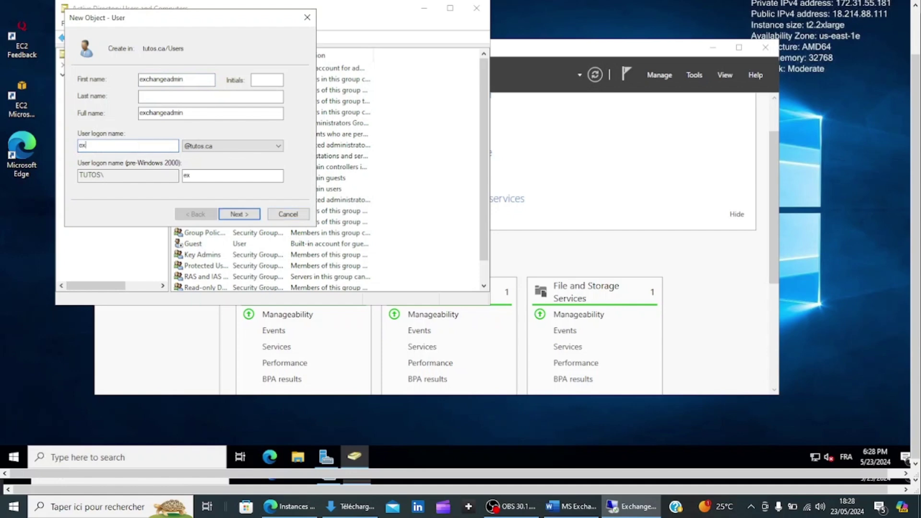
type("changeadmin")
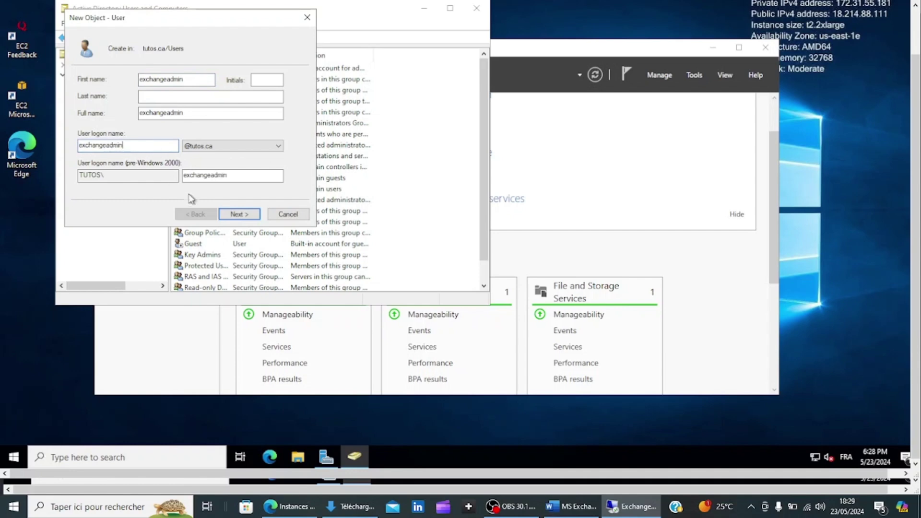
left_click(236, 215)
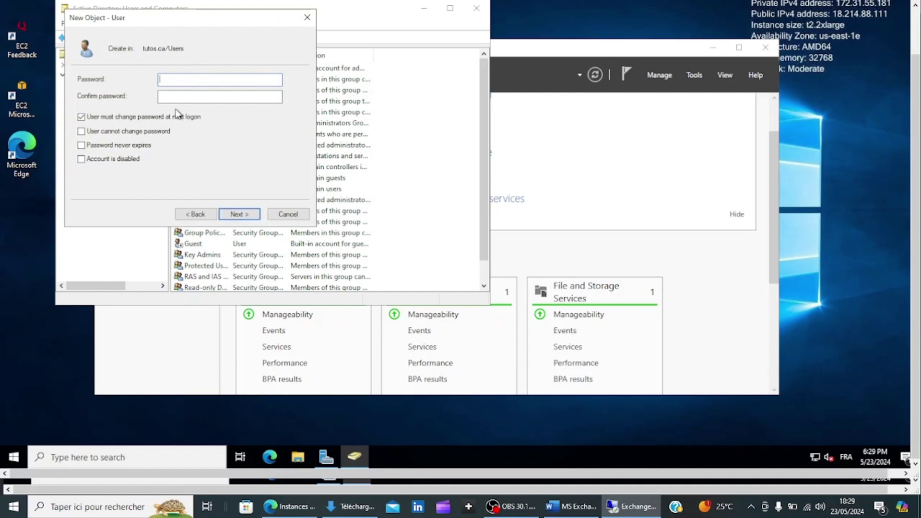
- Set the user's password so it cannot be changed and never expires, then finish
type("P@")
key("BackSpace")
key("BackSpace")
type("P@ssw0rdP@ssw0rd")
left_click(81, 117)
left_click(81, 131)
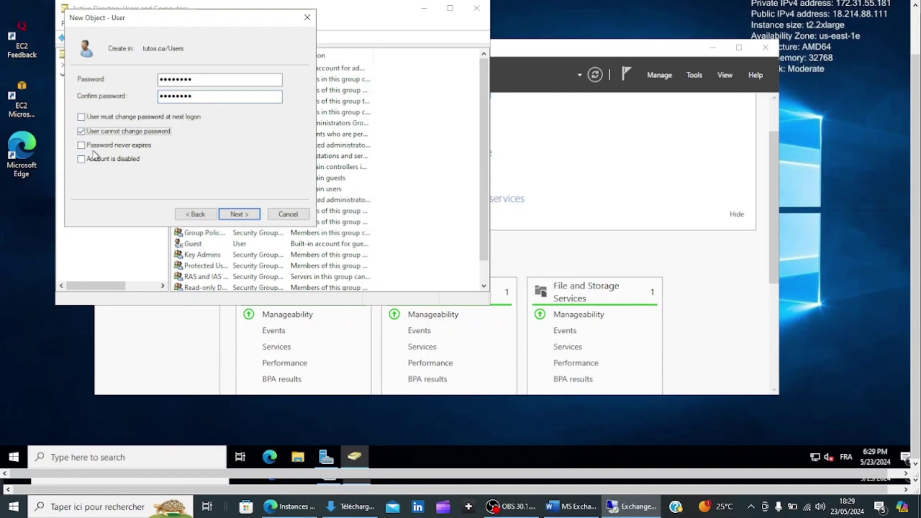
left_click(81, 145)
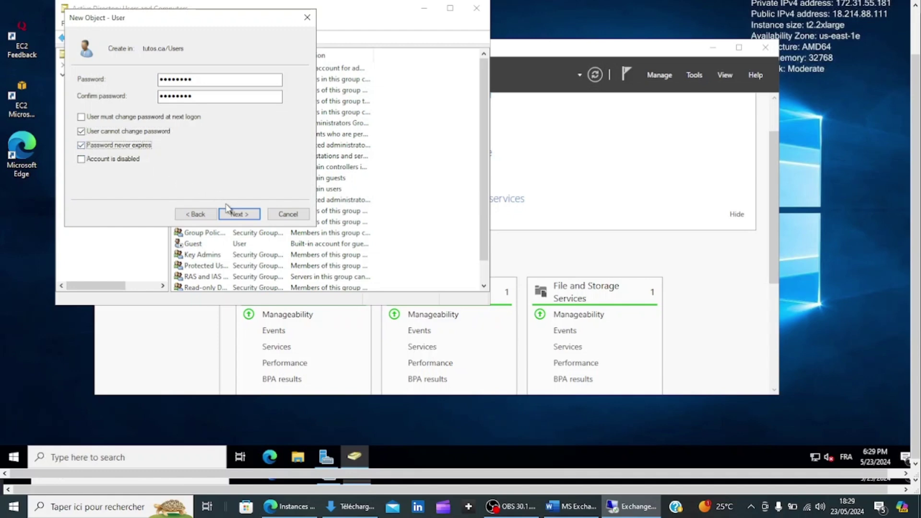
left_click(235, 216)
left_click(236, 217)
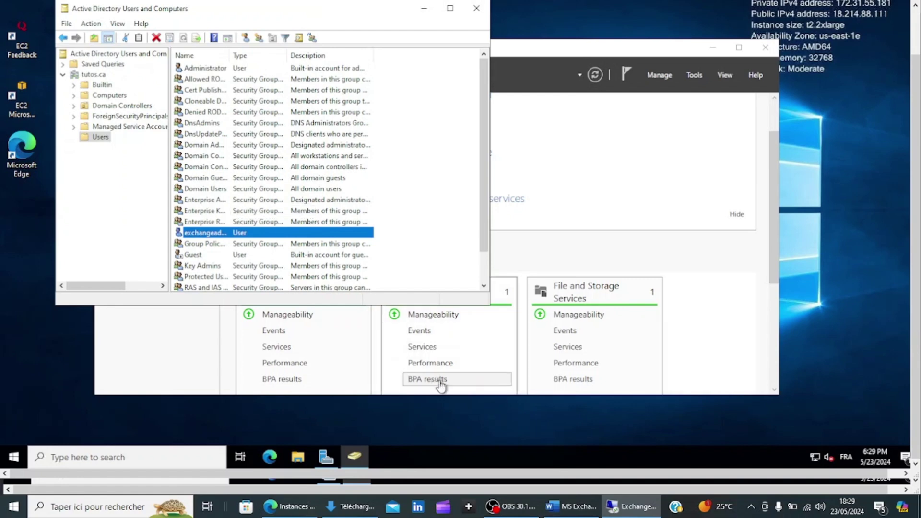
left_click(499, 506)
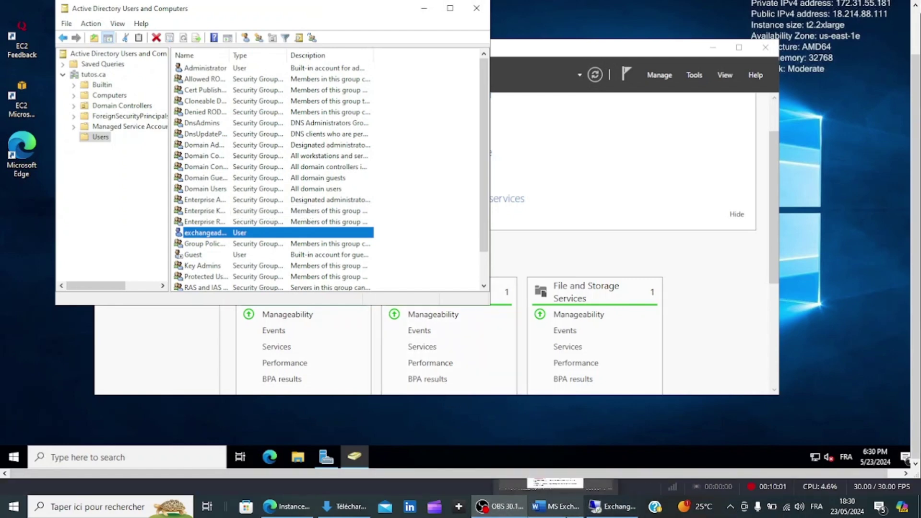
left_click(557, 506)
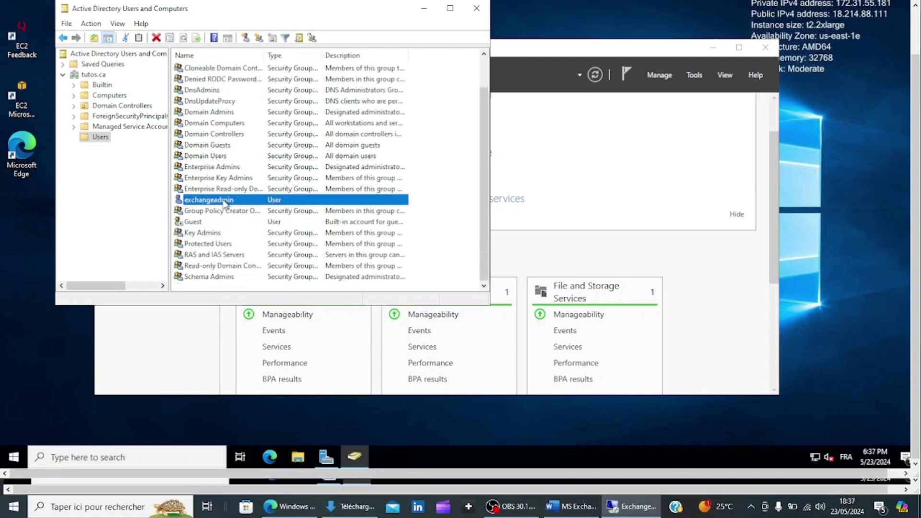
- Open exchangeadmin's Member Of tab and add the Domain Admins group
right_click(225, 203)
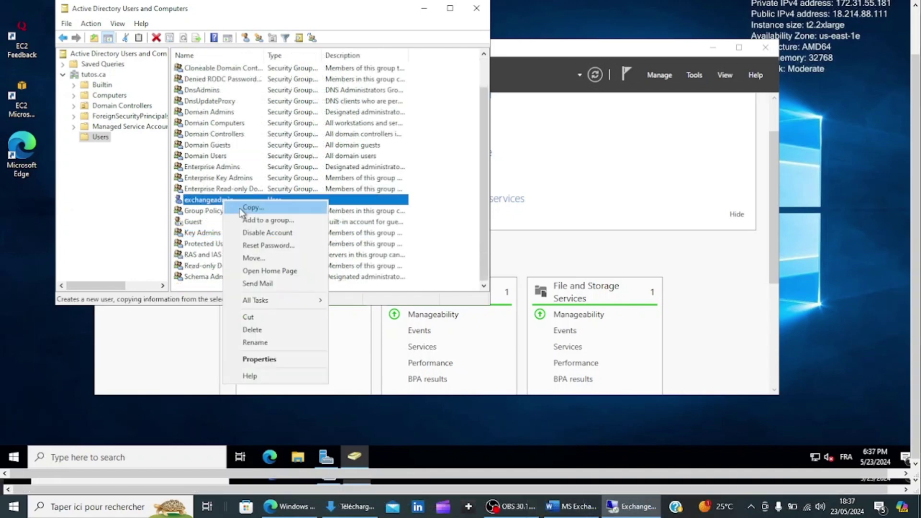
left_click(259, 361)
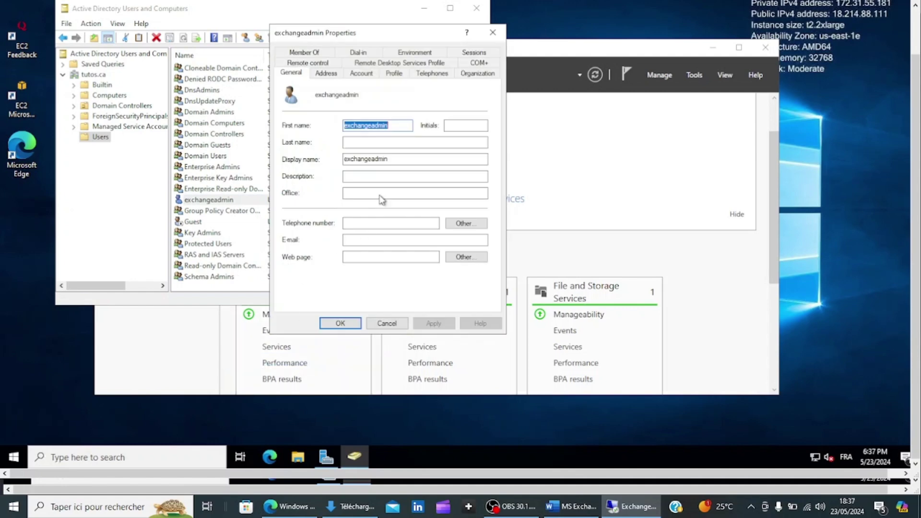
left_click(316, 51)
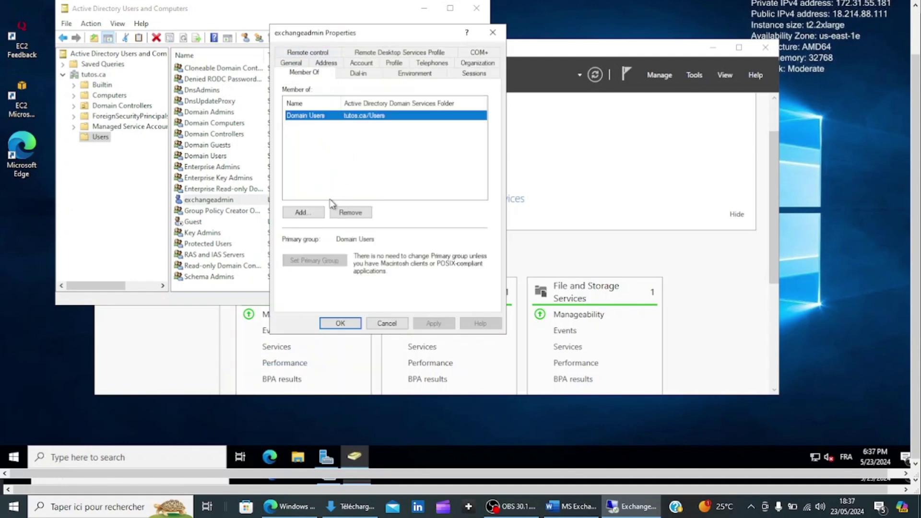
left_click(311, 212)
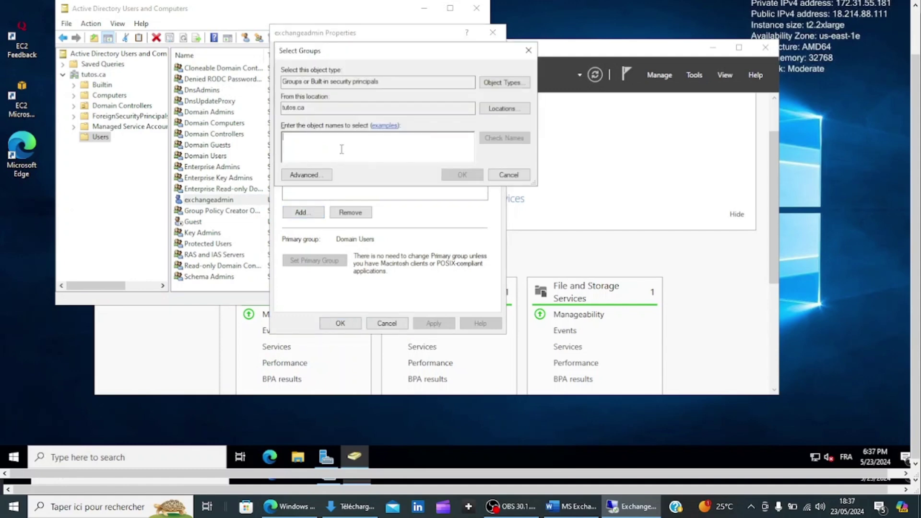
type("Domai")
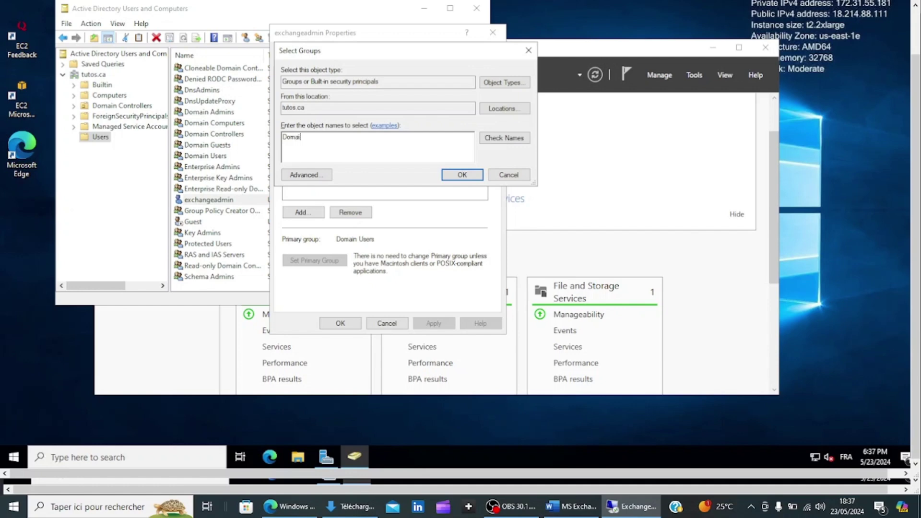
type("n Admins")
left_click(499, 140)
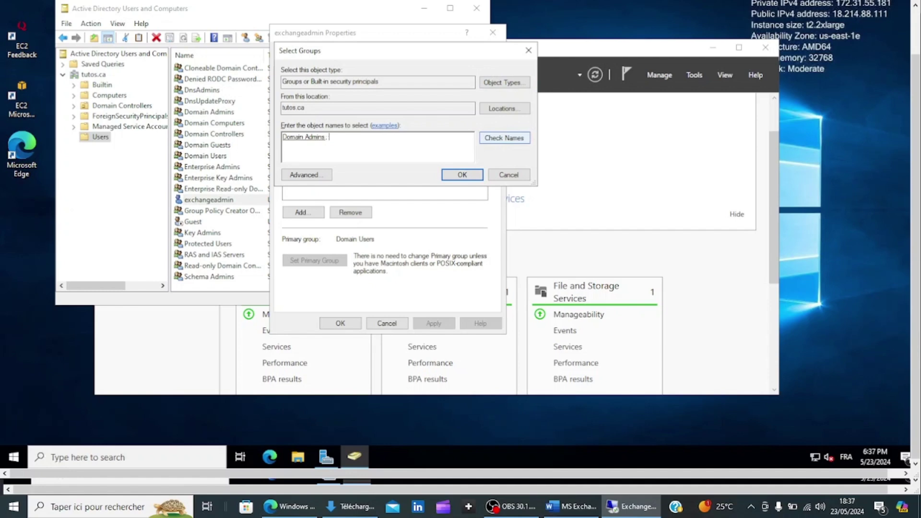
- Add Enterprise Admins and Schema Admins as well, then apply and save the memberships
type("Enterprise Admins")
left_click(517, 142)
type("; Schela")
key("BackSpace")
type("ma Adlu")
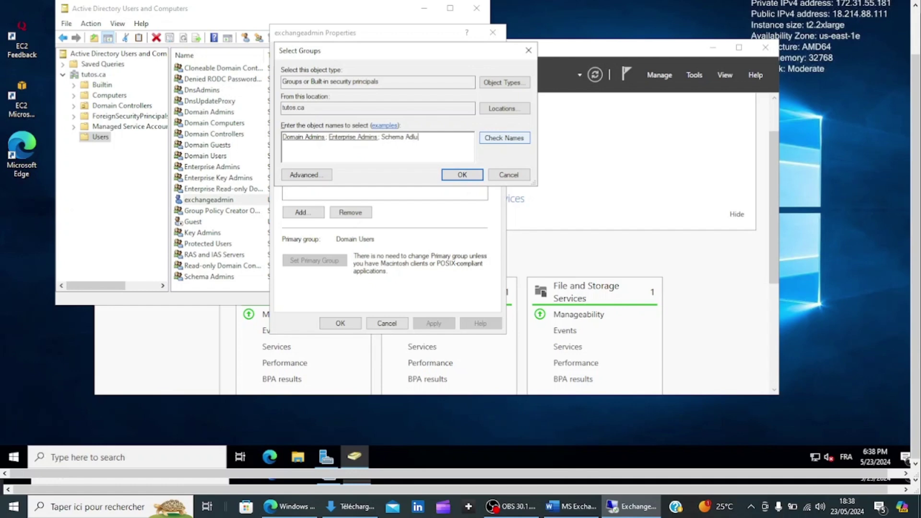
key("BackSpace")
key("BackSpace")
type("mins")
left_click(508, 139)
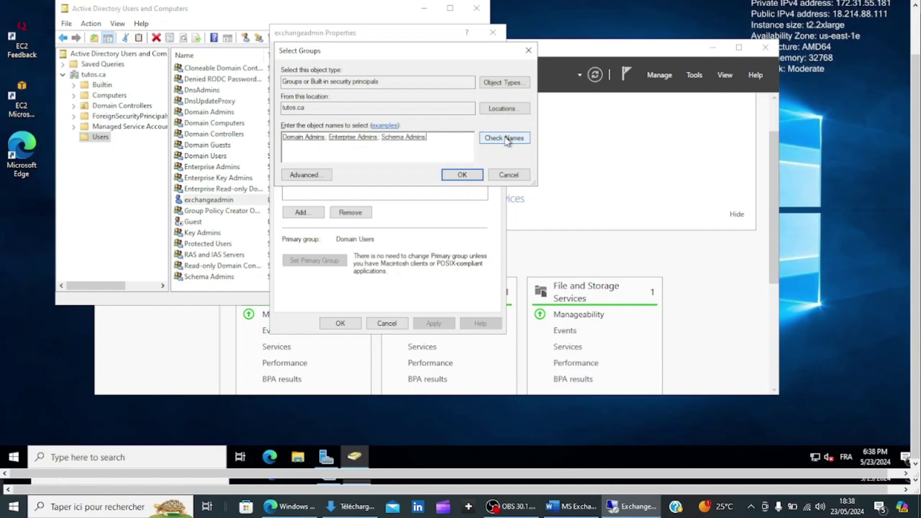
left_click(462, 175)
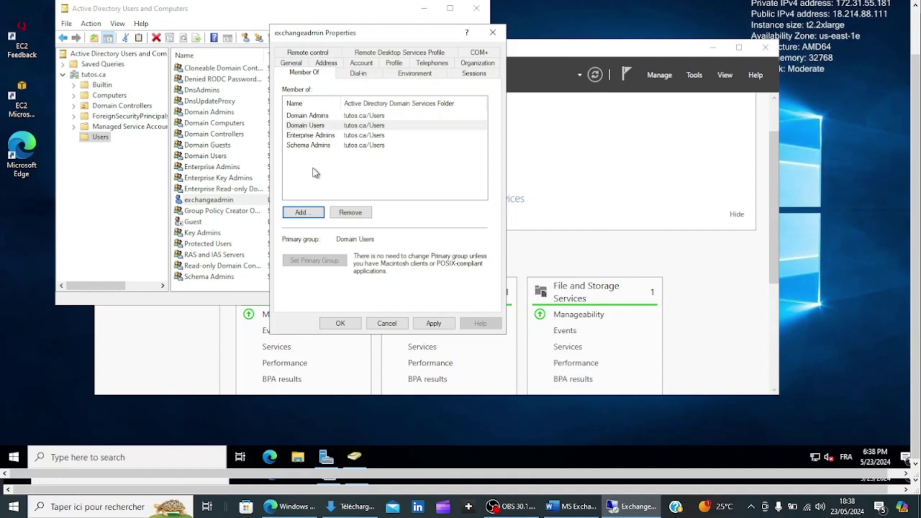
left_click(433, 324)
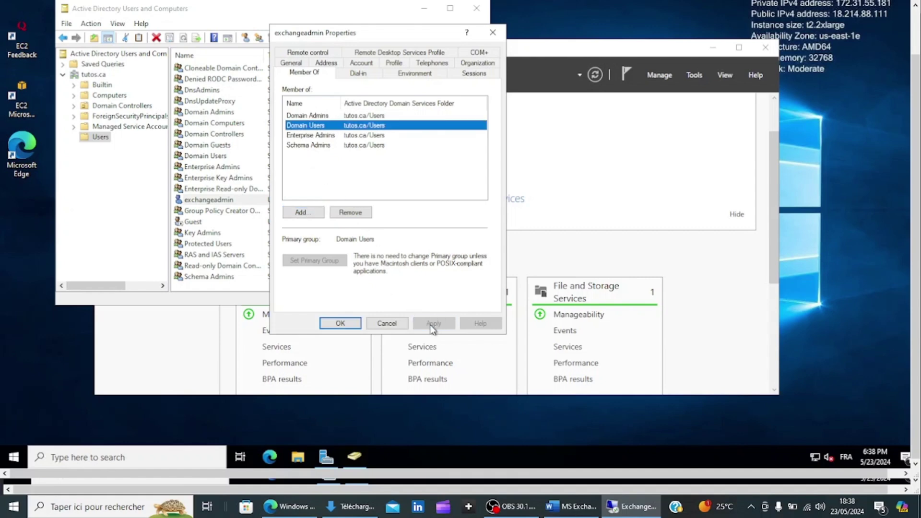
left_click(340, 324)
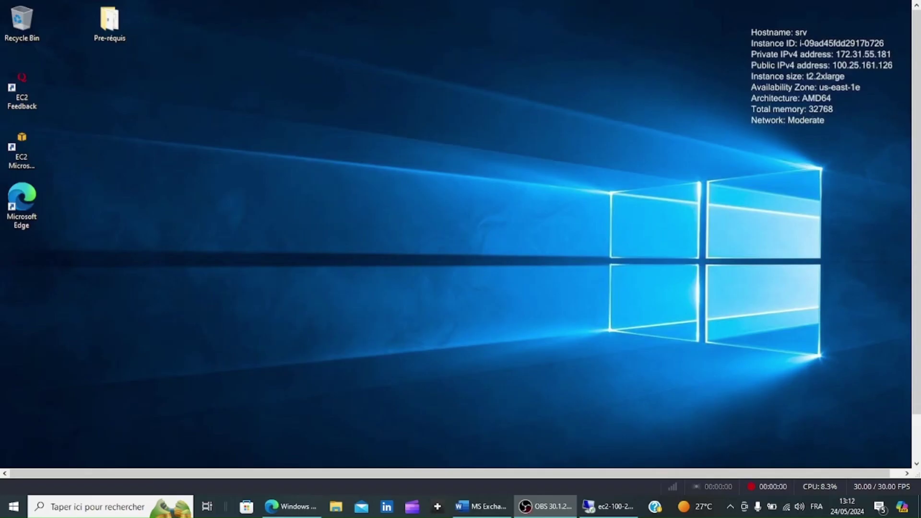
- Bring the remote srv session's desktop forward after briefly checking the Word notes
left_click(610, 512)
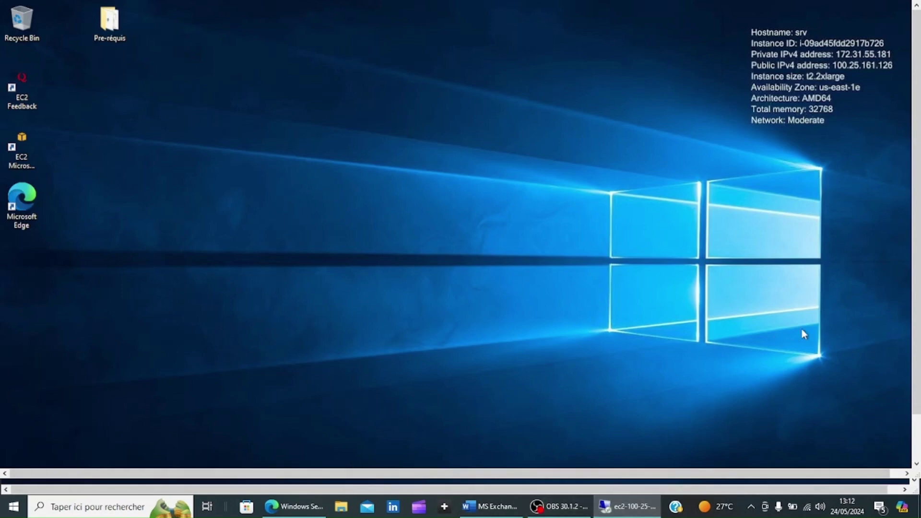
left_click_drag(912, 283, 915, 372)
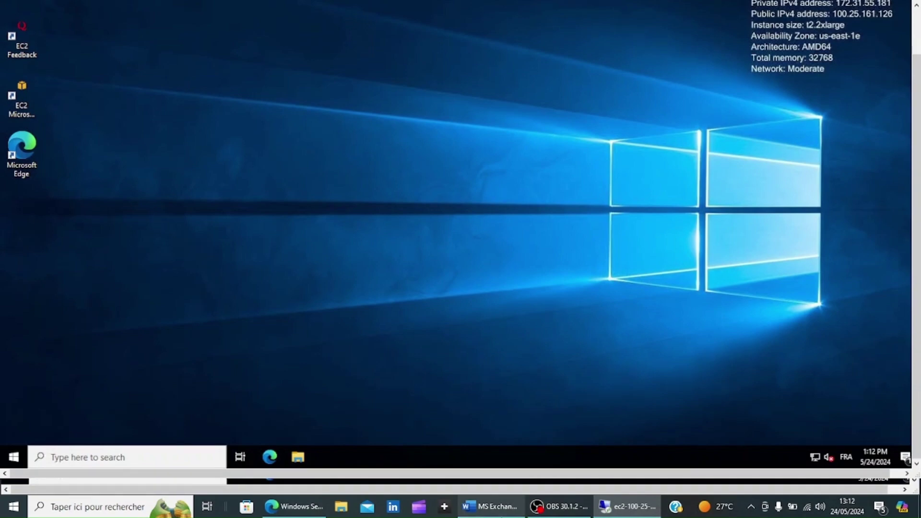
left_click(502, 512)
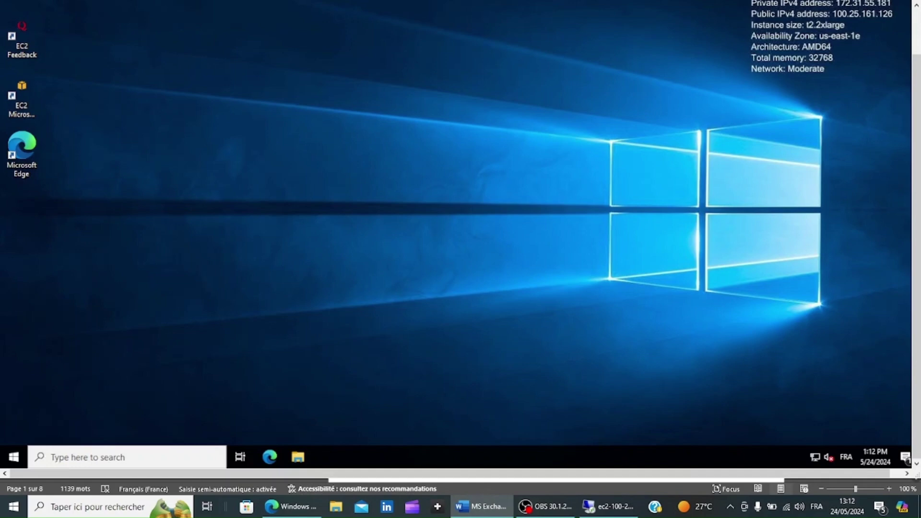
left_click(609, 506)
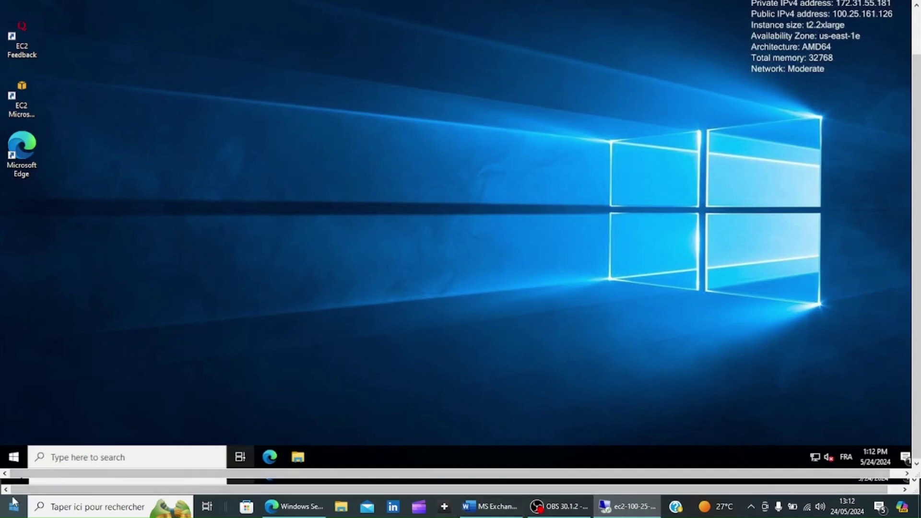
left_click(75, 455)
- Search 'po' and run Windows PowerShell as administrator, accepting the elevation prompt
type("o")
key("BackSpace")
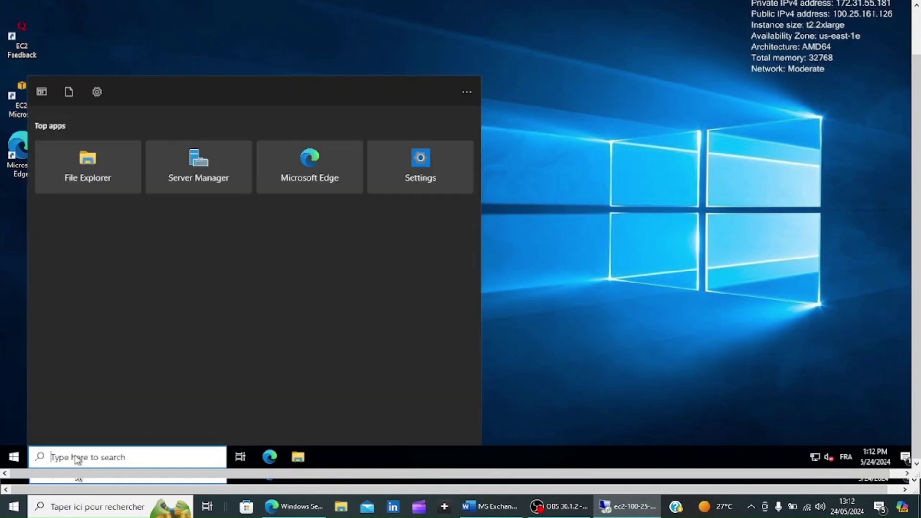
type("po")
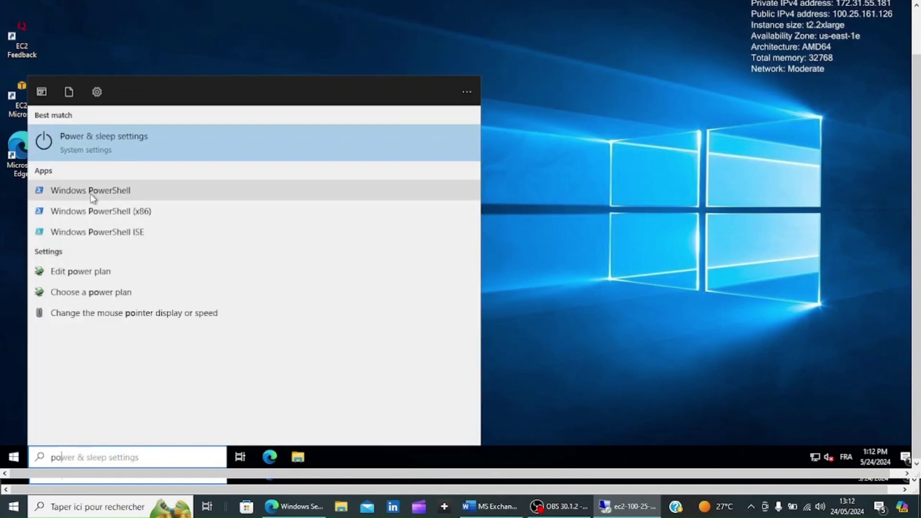
right_click(120, 197)
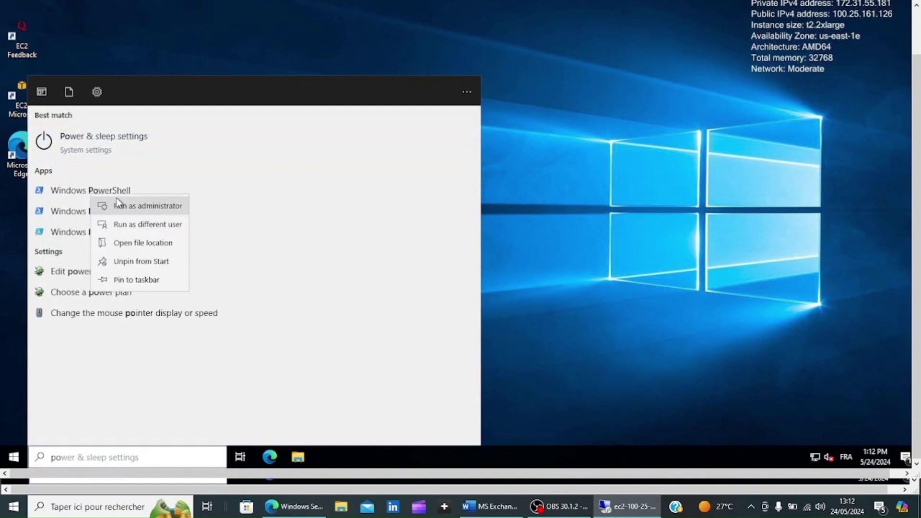
left_click(123, 207)
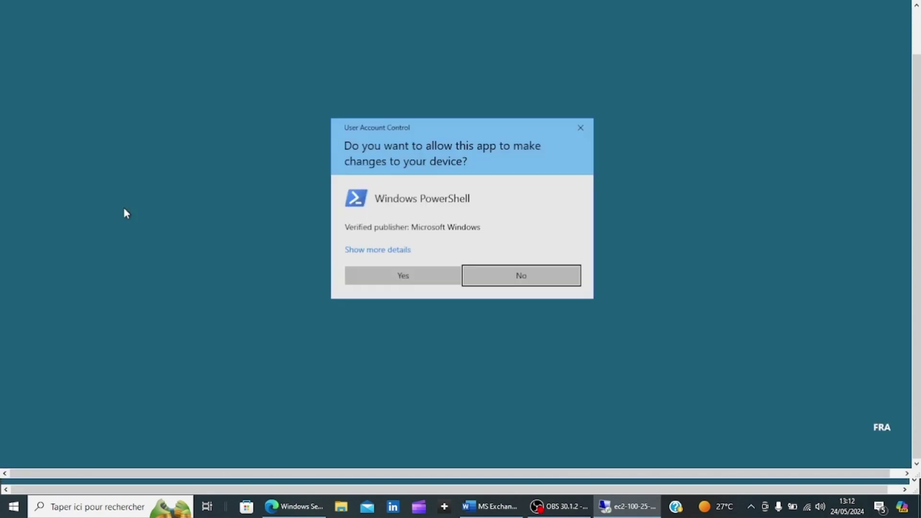
key("Left")
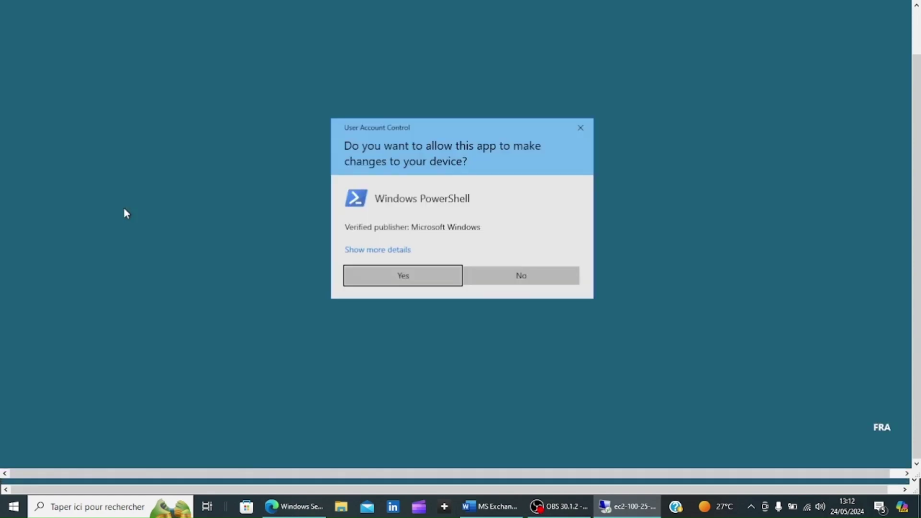
key("Return")
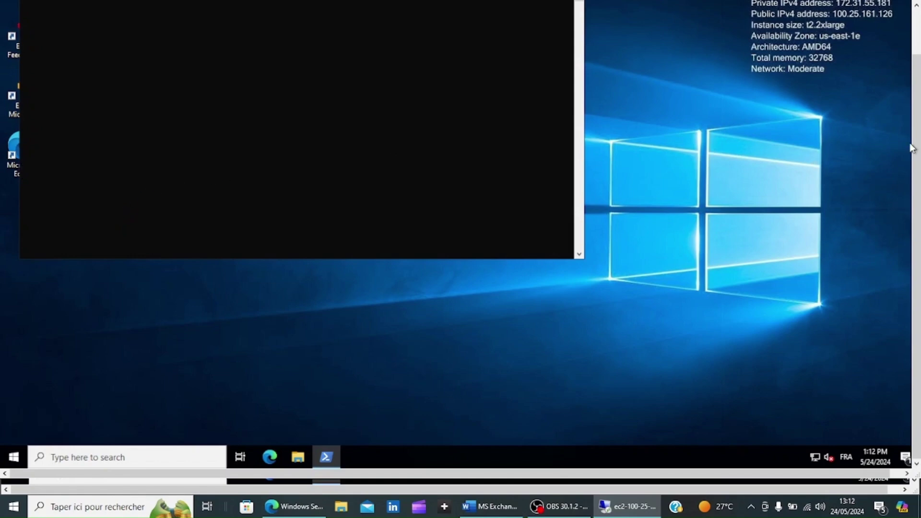
- Type Mount-DiskImage at the administrator PowerShell prompt
left_click_drag(914, 149, 915, 86)
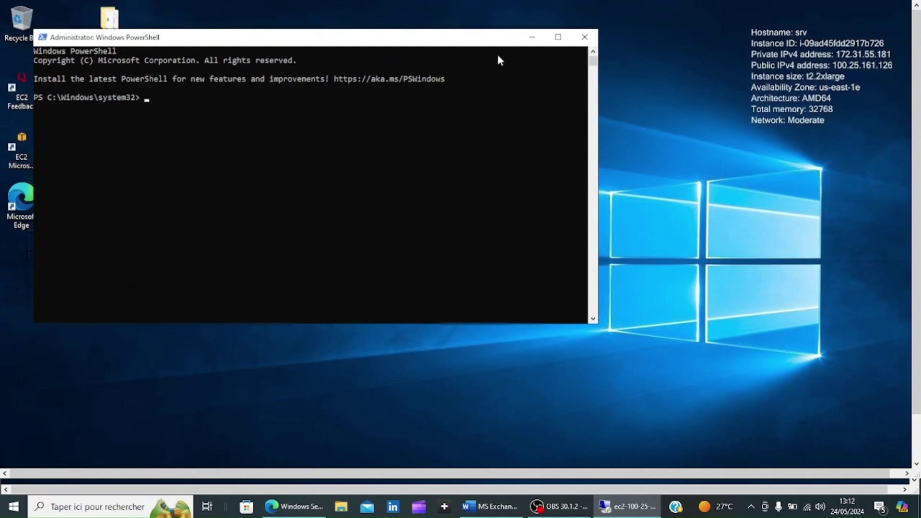
left_click(291, 130)
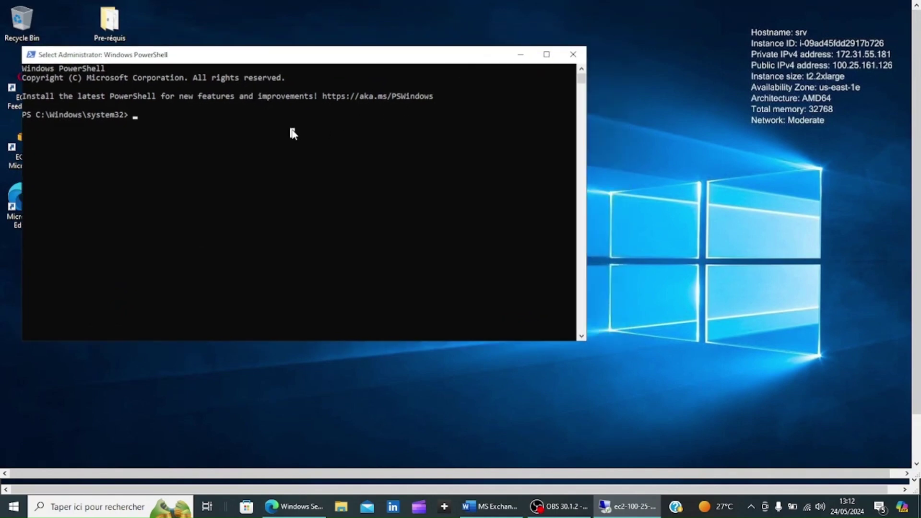
type("Mount-D")
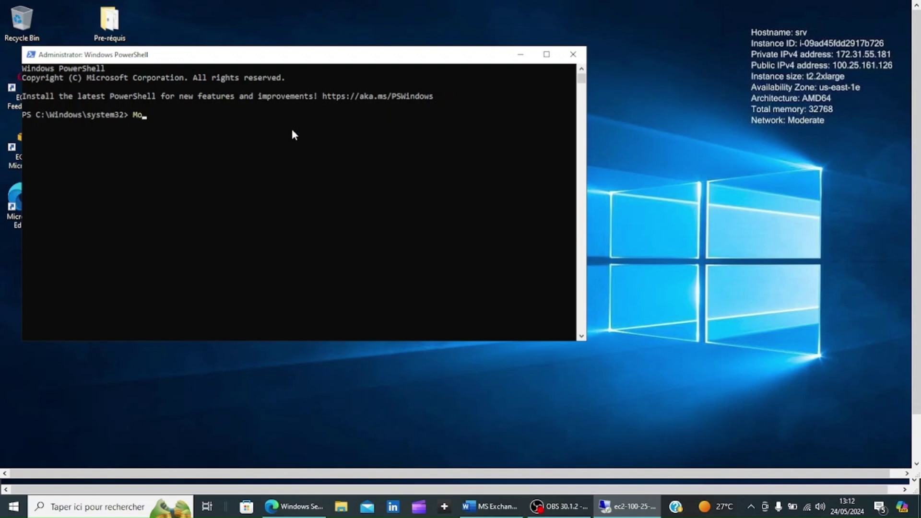
type("iskImage")
left_click_drag(294, 60, 352, 70)
- Copy the full path of the Pre-réquis desktop folder from Explorer's address bar
left_click(120, 25)
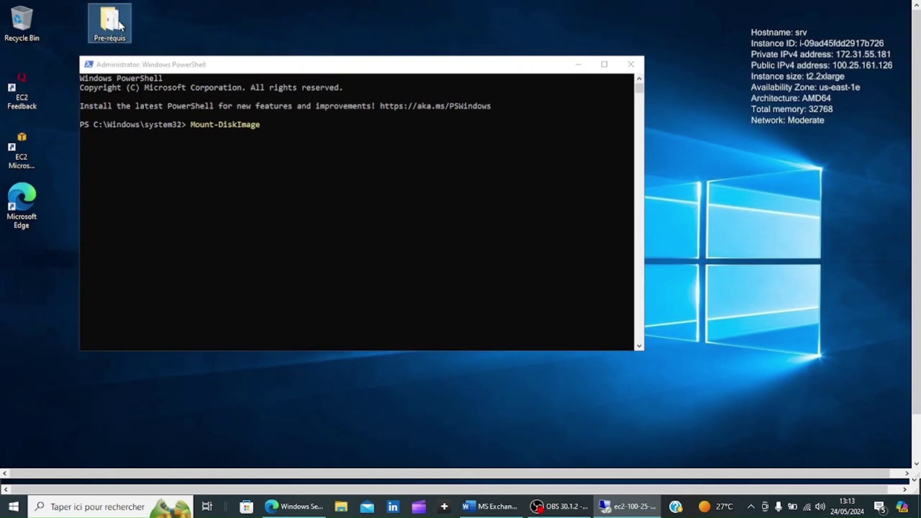
double_click(120, 26)
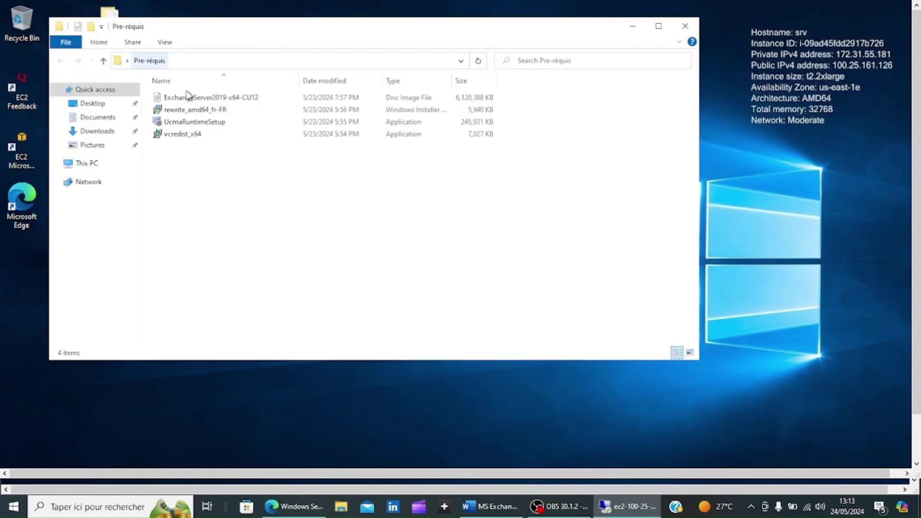
left_click(203, 61)
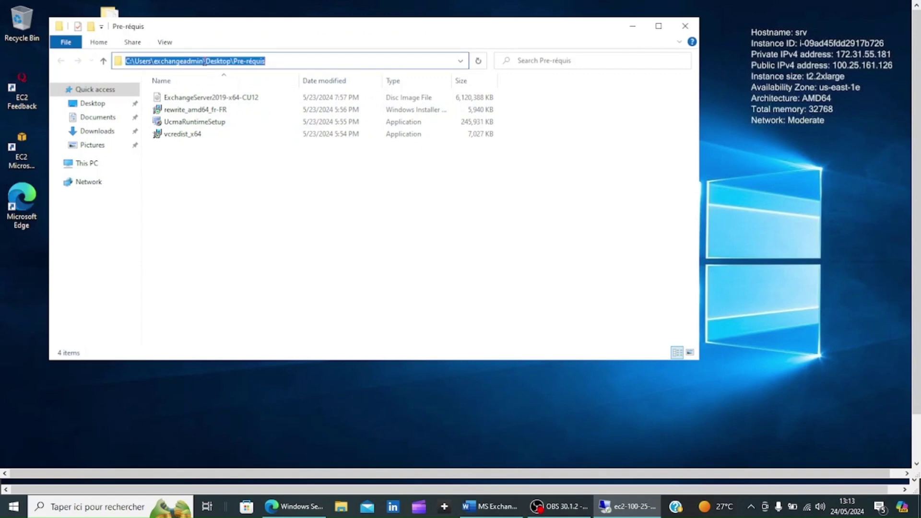
right_click(204, 62)
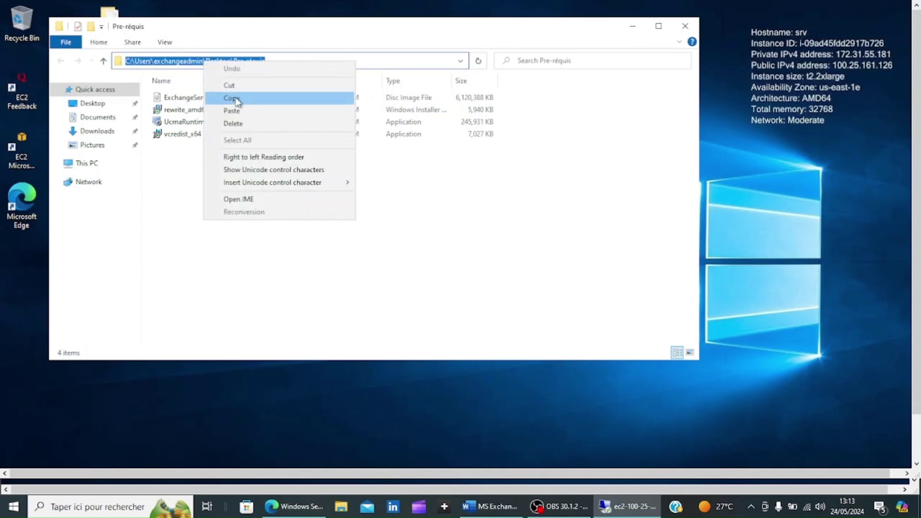
left_click(232, 98)
left_click(686, 26)
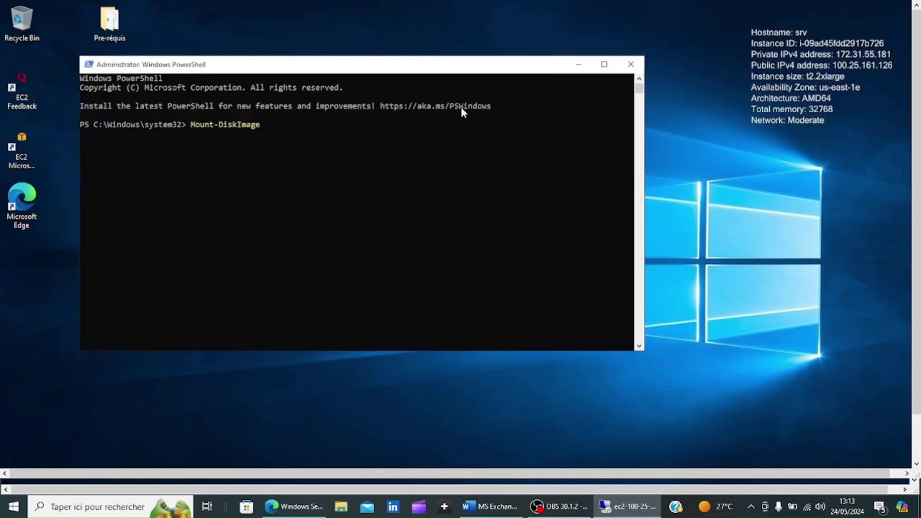
- Run Mount-DiskImage on that path to mount ExchangeServer2019-x64-CU12.ISO, attached as CDROM0
left_click(373, 142)
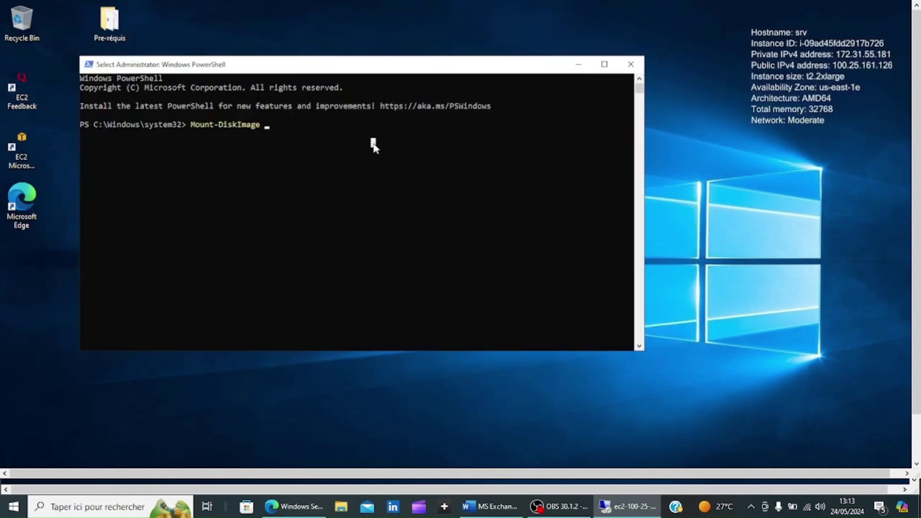
key("ctrl+v")
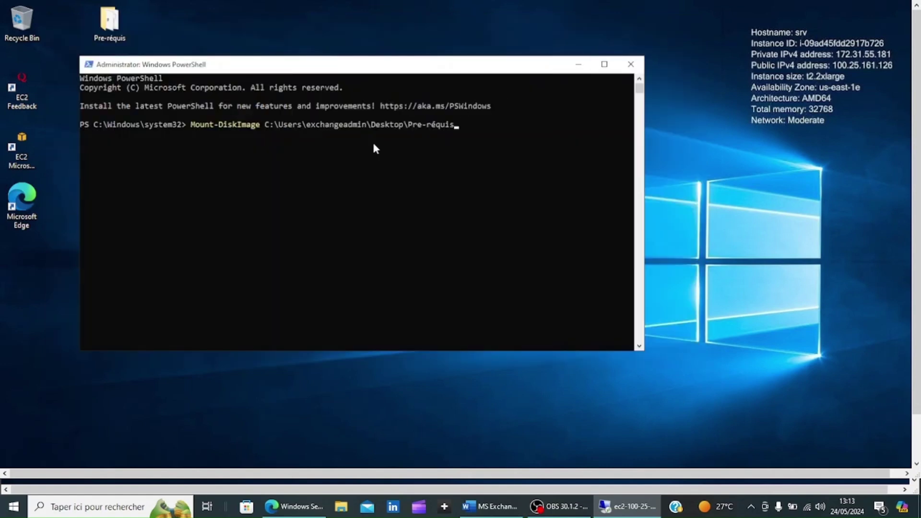
type("\\Exc")
key("Tab")
key("Return")
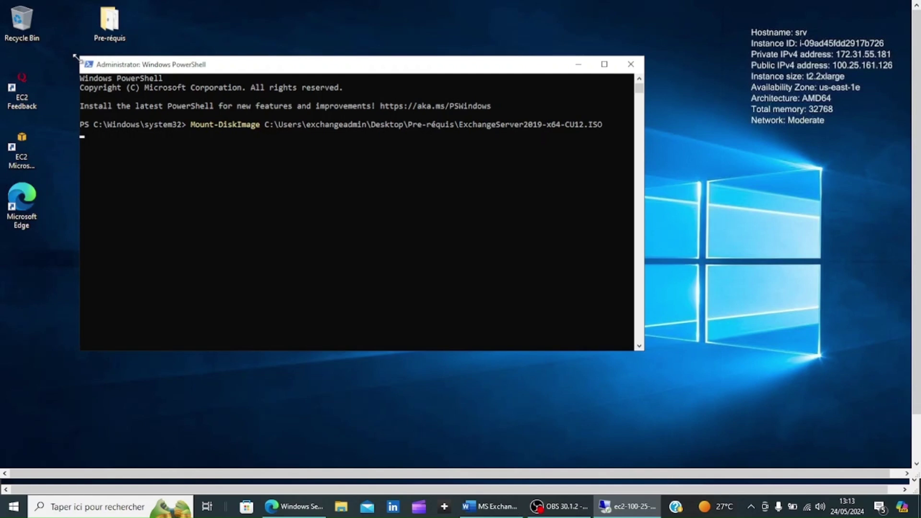
left_click_drag(76, 54, 23, 14)
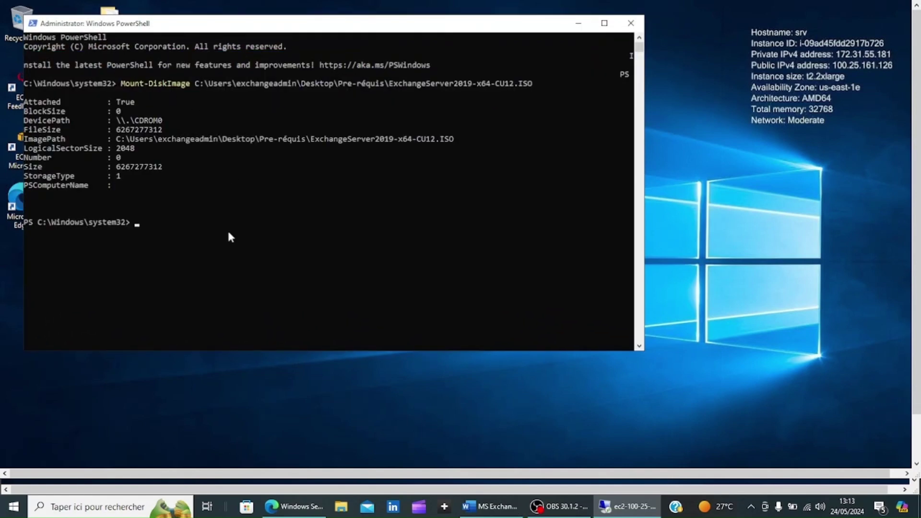
- Run Get-Volume to confirm EXCHANGESERVER2019-X64-CU12 is drive D, a 5.84 GB CD-ROM
left_click(179, 230)
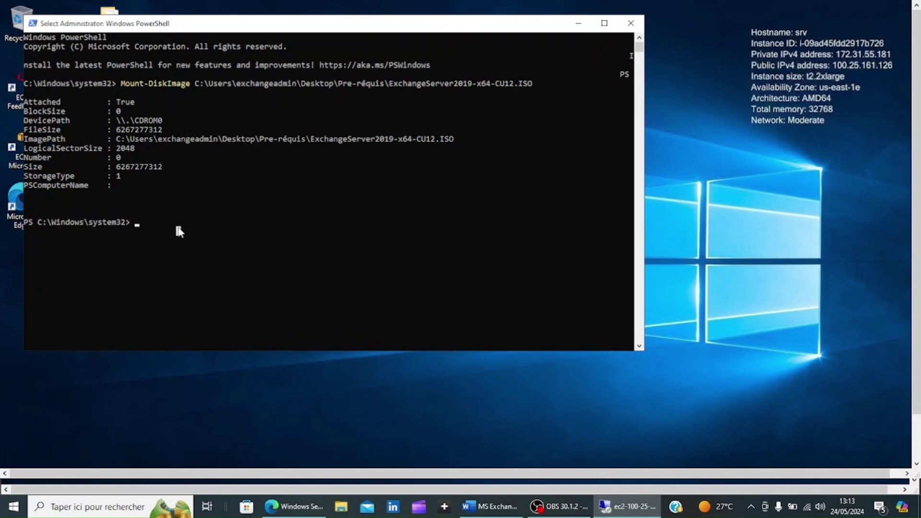
key("Escape")
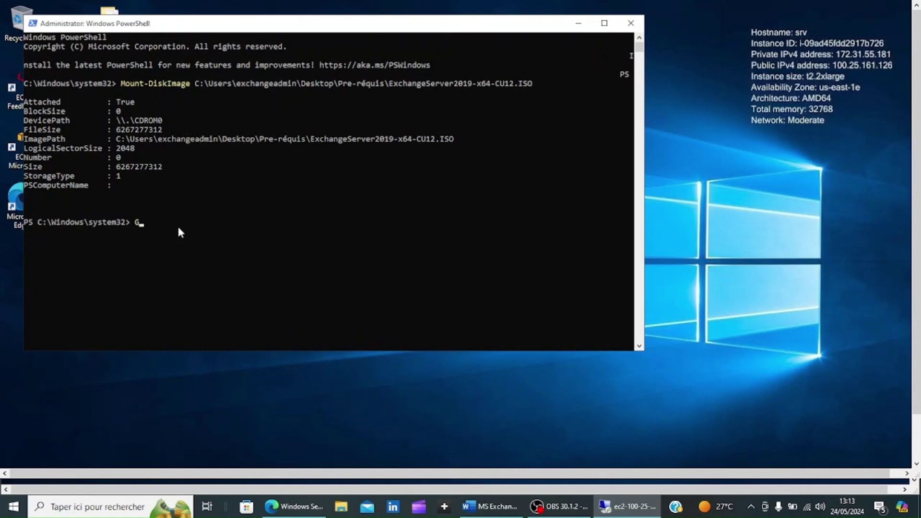
type("Get-Volume")
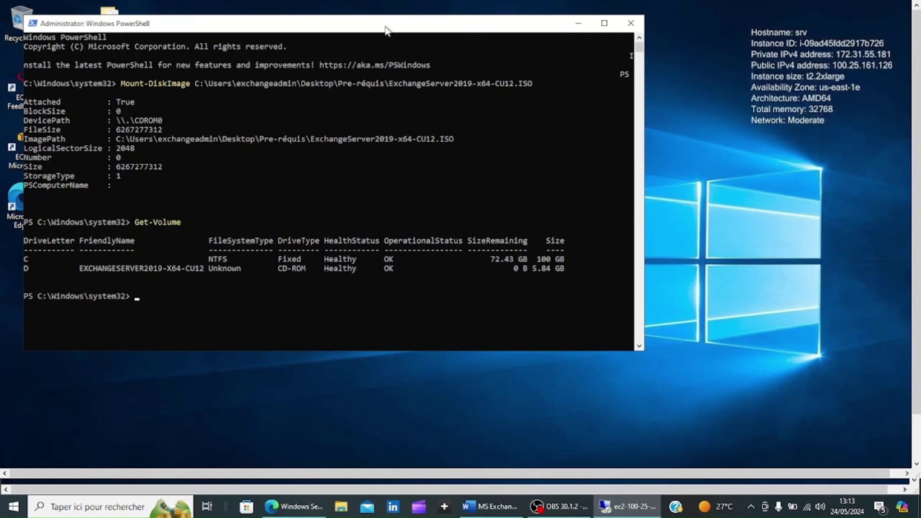
left_click_drag(379, 22, 367, 12)
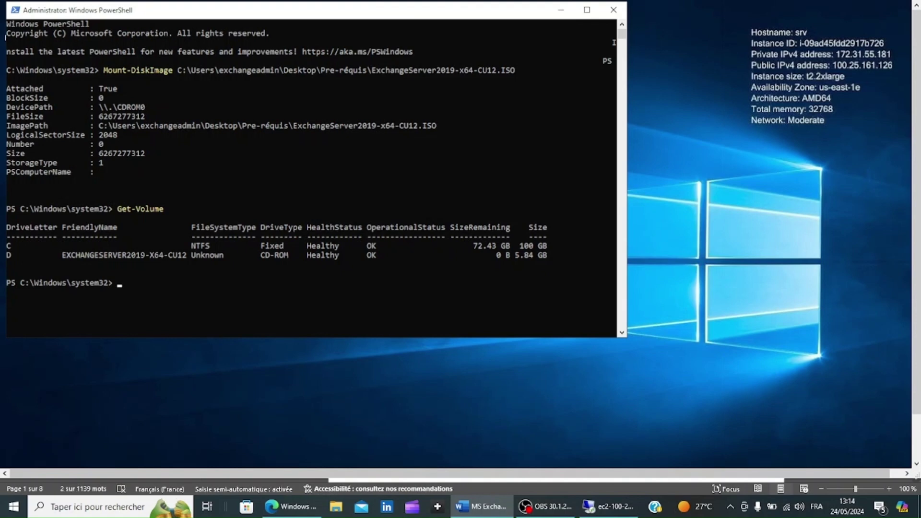
- Run D:\Setup.EXE /IAcceptExchangeServerLicenseTerms_DiagnosticDataON /PrepareSchema to extend the schema
left_click(420, 307)
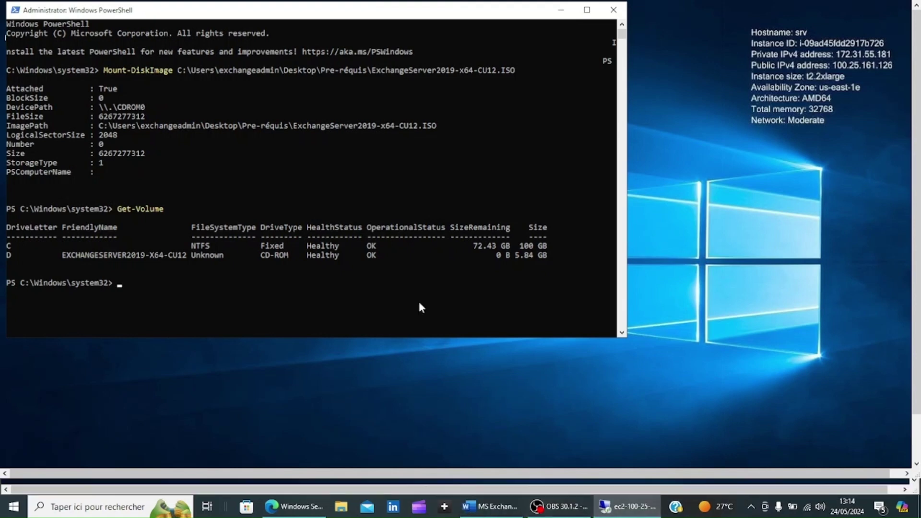
type("D:\\Setup.")
key("Tab")
key("ctrl+v")
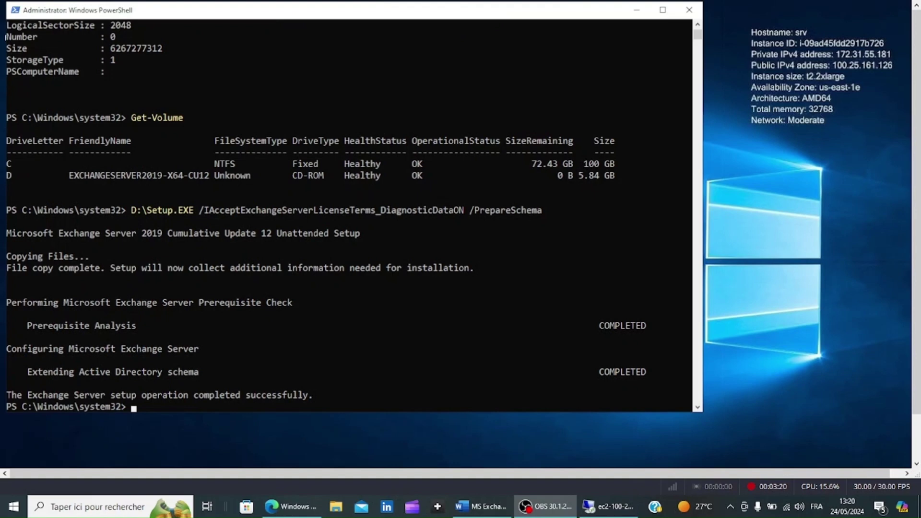
left_click(610, 510)
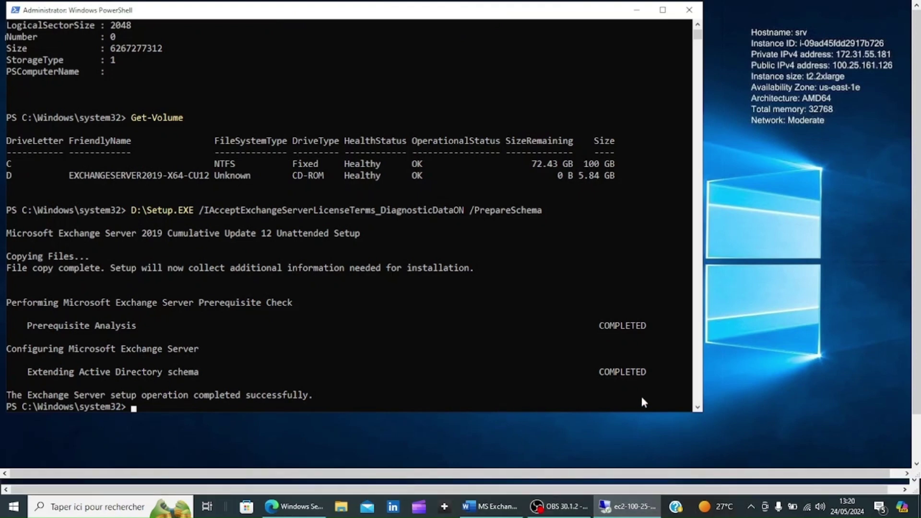
- Run Setup.EXE /PrepareAD /OrganizationName:"Tutos ca", which is rejected for invalid characters
scroll(698, 408, "down", 7)
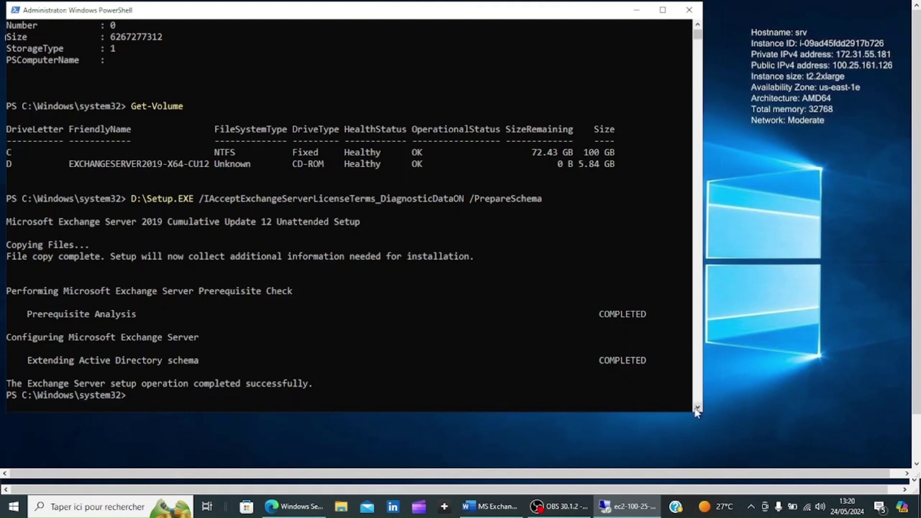
scroll(698, 409, "down", 3)
key("Up")
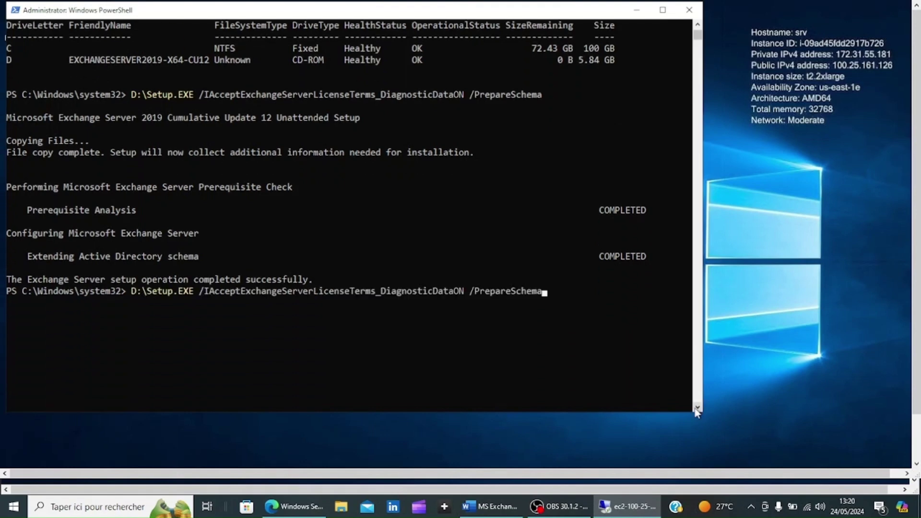
key("BackSpace")
key("BackSpace")
key("BackSpace")
key("BackSpace")
key("BackSpace")
key("BackSpace")
key("BackSpace")
key("BackSpace")
key("BackSpace")
key("BackSpace")
key("BackSpace")
key("BackSpace")
key("BackSpace")
key("BackSpace")
key("BackSpace")
key("BackSpace")
key("BackSpace")
key("BackSpace")
key("BackSpace")
key("BackSpace")
key("BackSpace")
key("BackSpace")
key("BackSpace")
key("BackSpace")
key("BackSpace")
key("BackSpace")
key("BackSpace")
key("BackSpace")
key("BackSpace")
key("BackSpace")
key("BackSpace")
key("BackSpace")
key("BackSpace")
key("BackSpace")
key("BackSpace")
key("BackSpace")
key("BackSpace")
key("BackSpace")
key("BackSpace")
key("BackSpace")
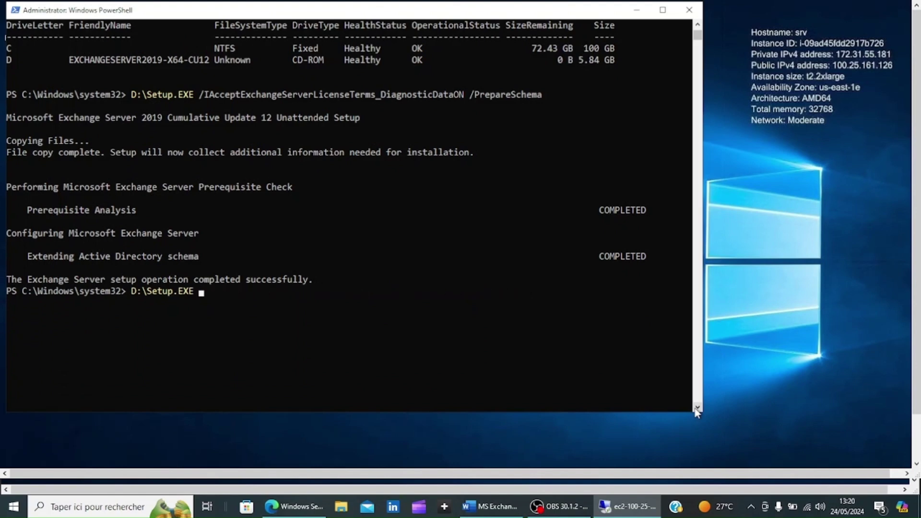
key("ctrl+v")
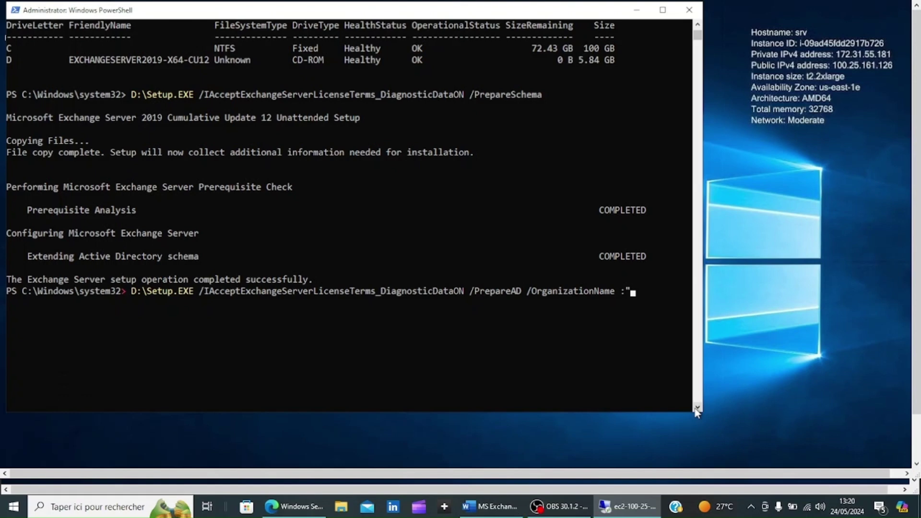
type("Tutos ca\"")
key("Return")
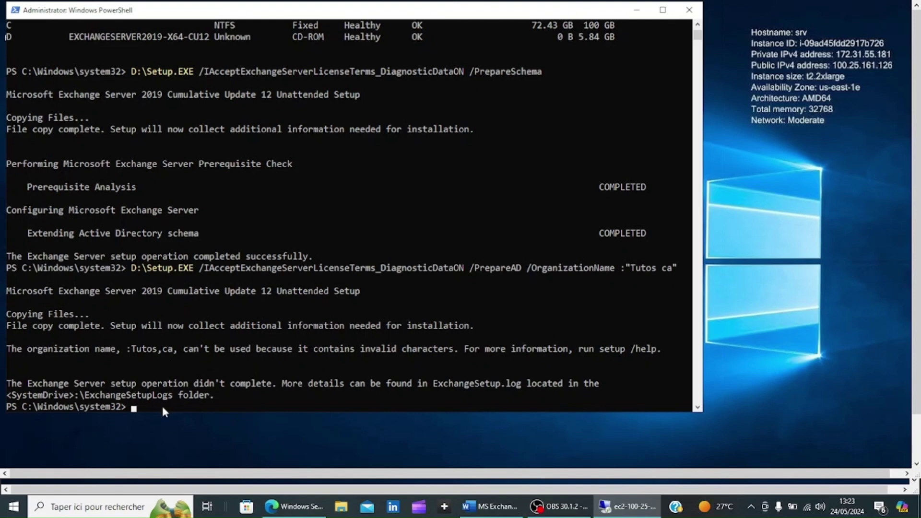
- Remove the stray space before the organization name and rerun PrepareAD successfully
key("Up")
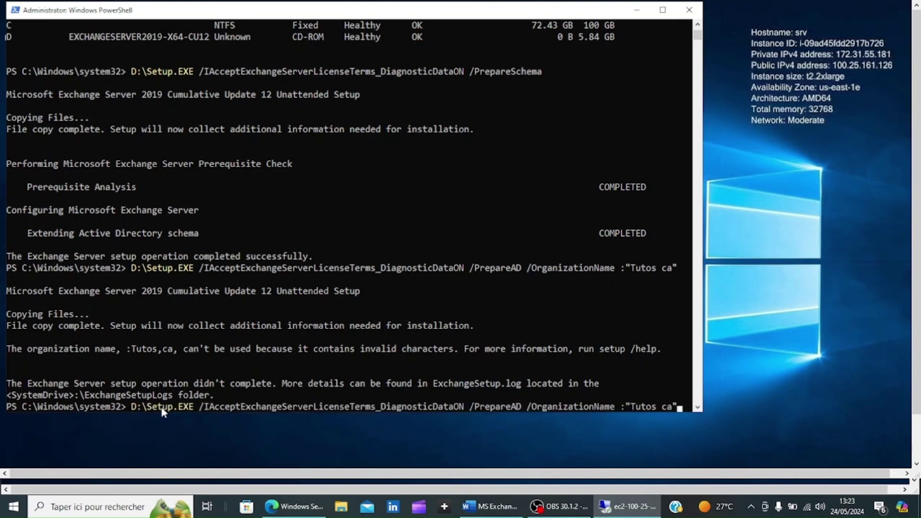
key("Left")
key("Left")
key("Left")
key("Left")
key("Left")
key("Left")
key("Left")
key("Left")
key("Left")
key("Left")
key("Left")
key("BackSpace")
key("Return")
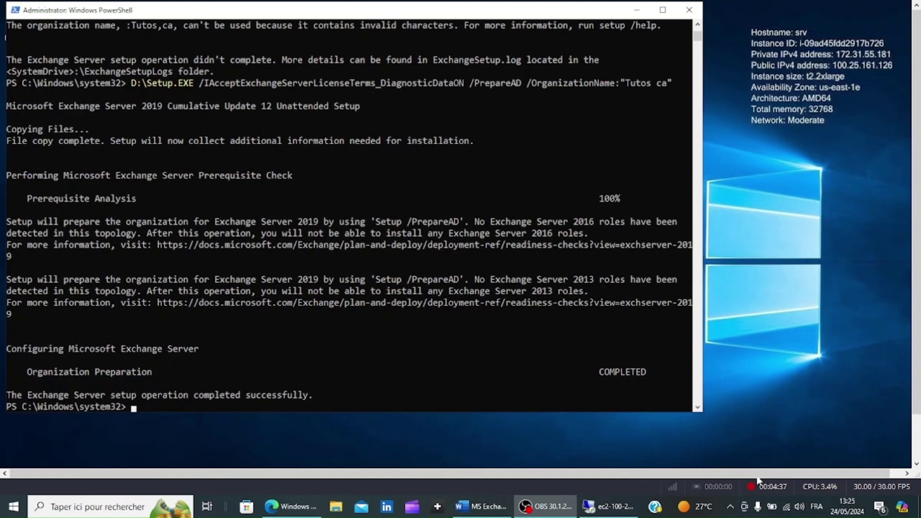
- Edit the recalled Mount-DiskImage command into Dismount-DiskImage and run it to detach the Exchange ISO
mouse_move(601, 509)
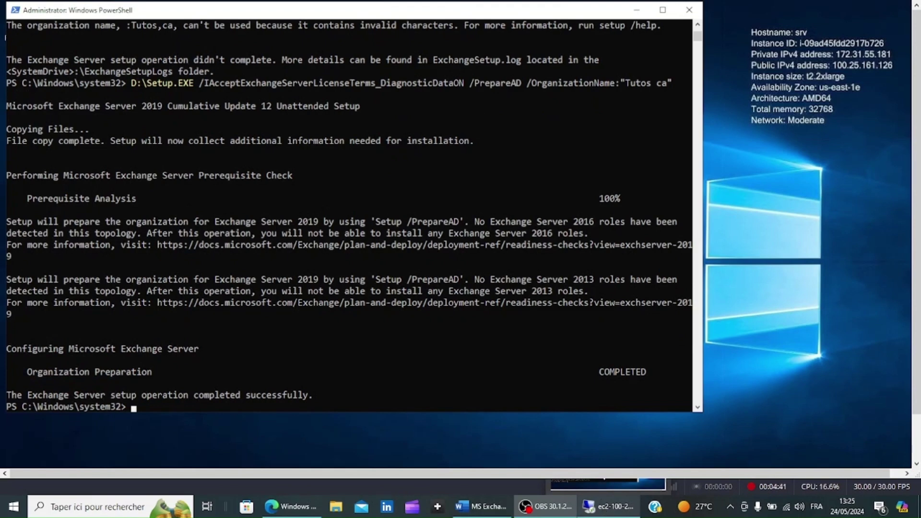
left_click(601, 509)
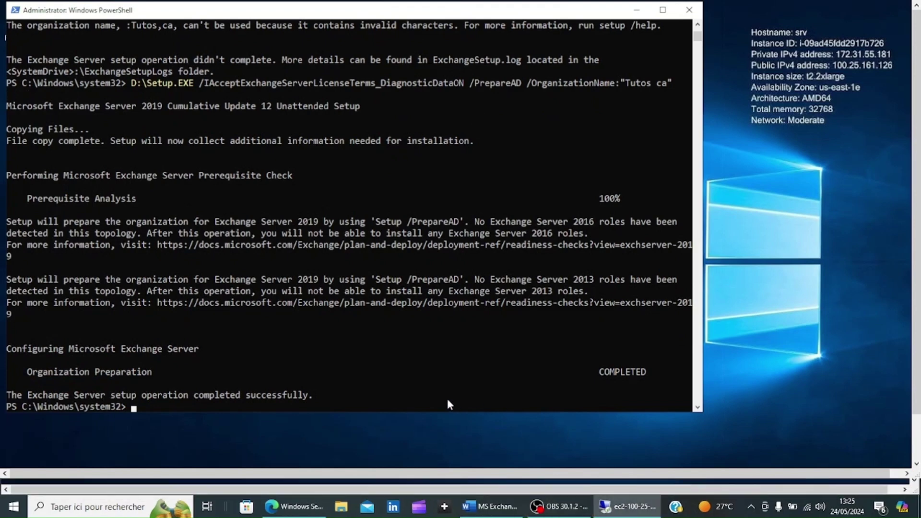
key("Up")
key("Up")
key("Up")
key("Up")
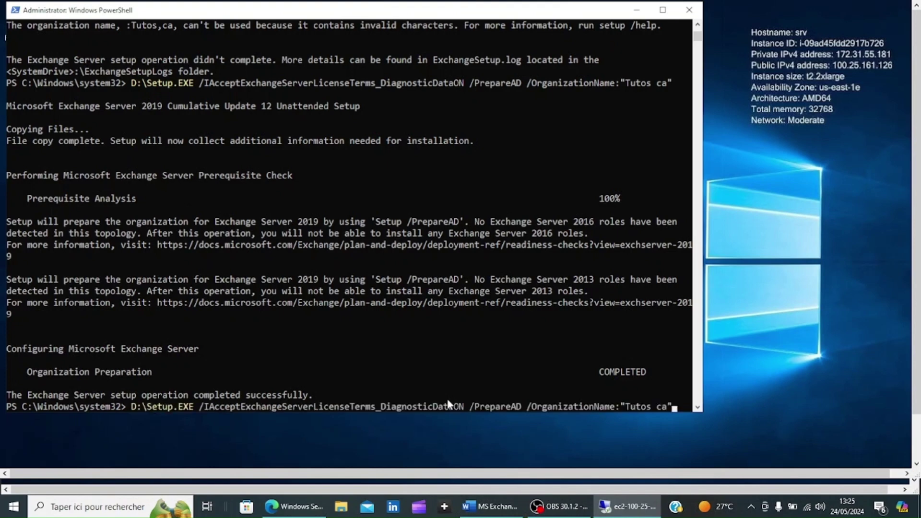
key("Up")
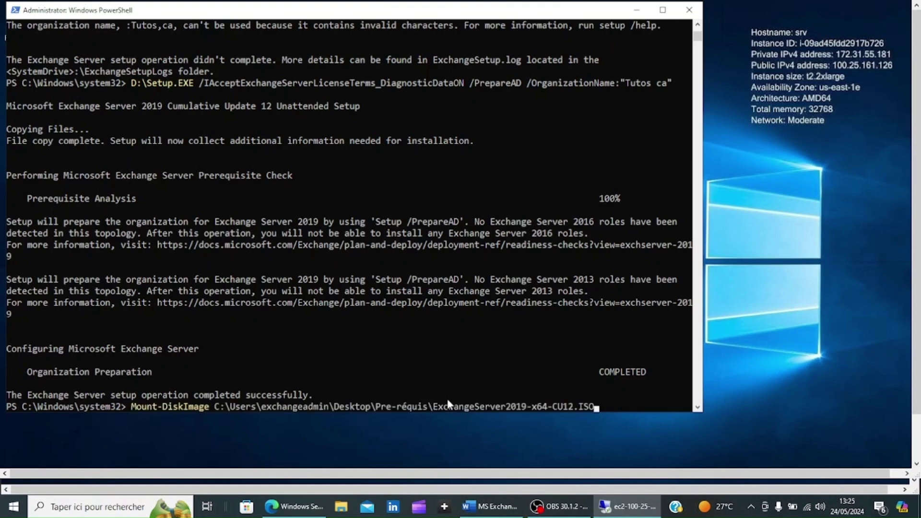
key("Left")
key("Left")
key("Left")
key("Left")
key("Left")
key("Left")
key("Left")
key("Left")
key("Left")
key("Left")
key("Left")
key("Left")
key("Left")
key("Left")
key("Left")
key("Left")
key("Left")
key("Left")
key("Left")
key("Left")
key("Left")
key("Left")
key("Left")
key("Left")
key("Left")
key("Left")
key("Left")
key("Left")
key("Left")
key("Left")
key("Left")
key("Left")
key("Left")
key("Left")
key("Left")
key("Left")
key("Left")
key("Left")
key("Left")
key("Left")
key("Left")
key("Left")
key("Left")
key("Left")
key("Left")
key("Left")
key("Left")
key("Left")
key("Left")
key("Left")
key("Left")
key("Right")
key("BackSpace")
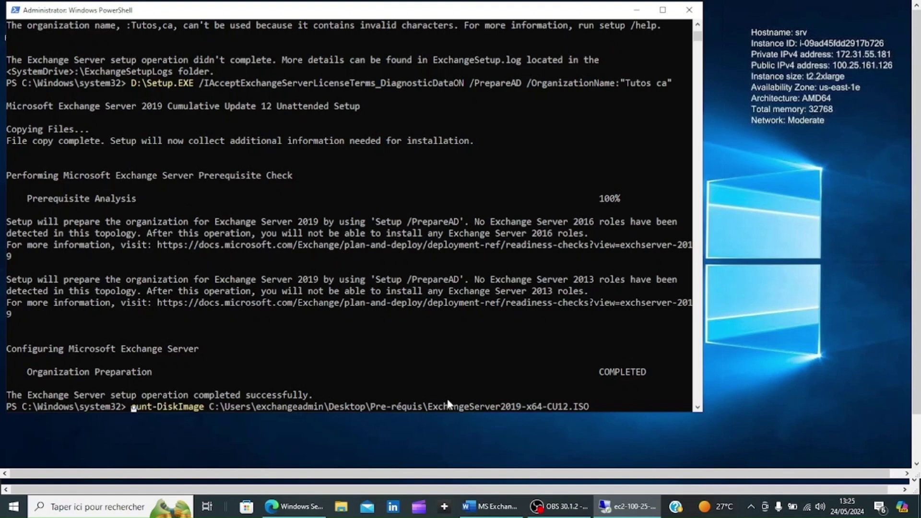
type("Dis")
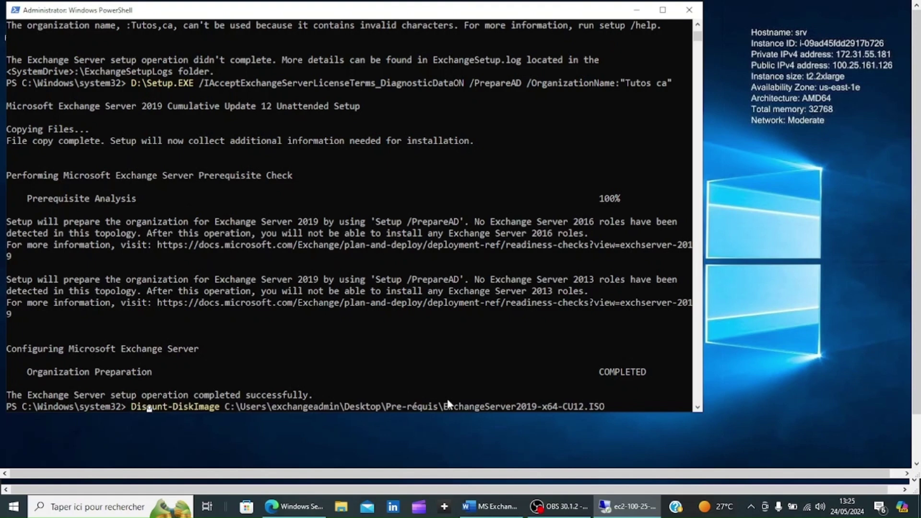
type("m")
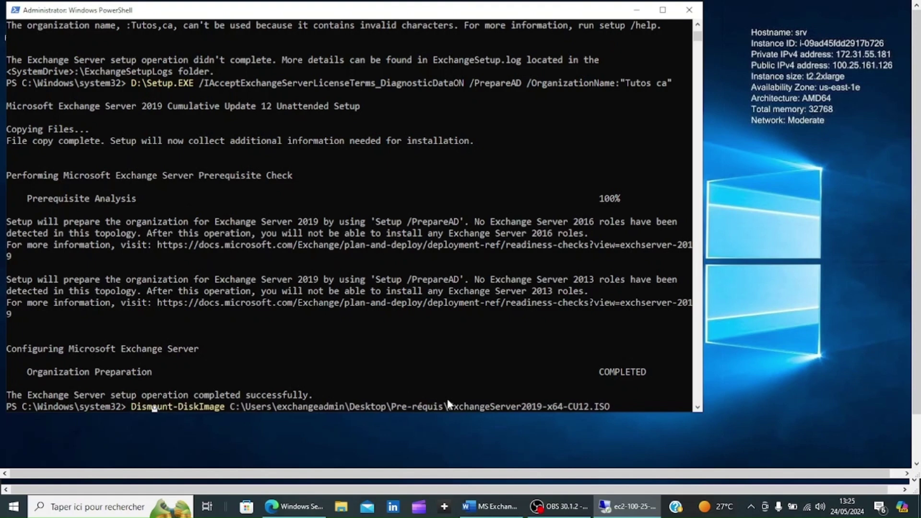
key("Return")
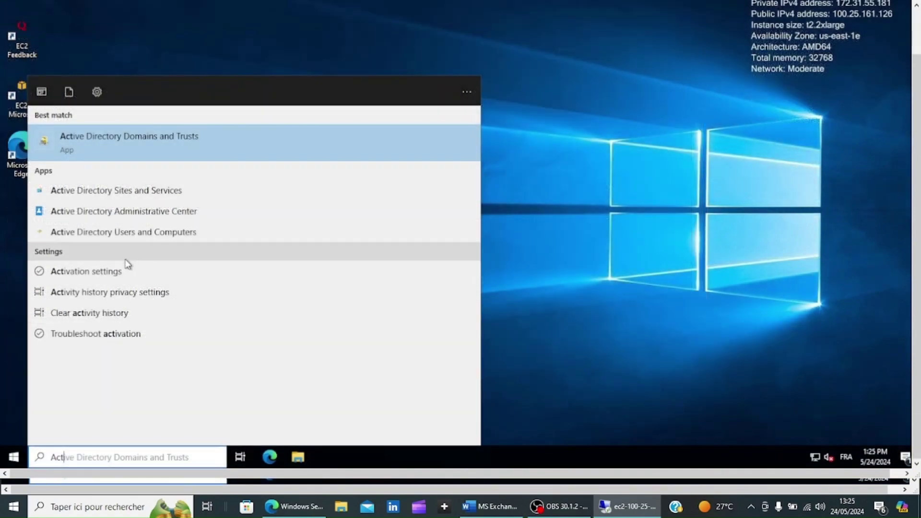
- Check Microsoft Exchange Security Groups exists under tutos.ca in Active Directory Users and Computers, then close it
left_click(129, 228)
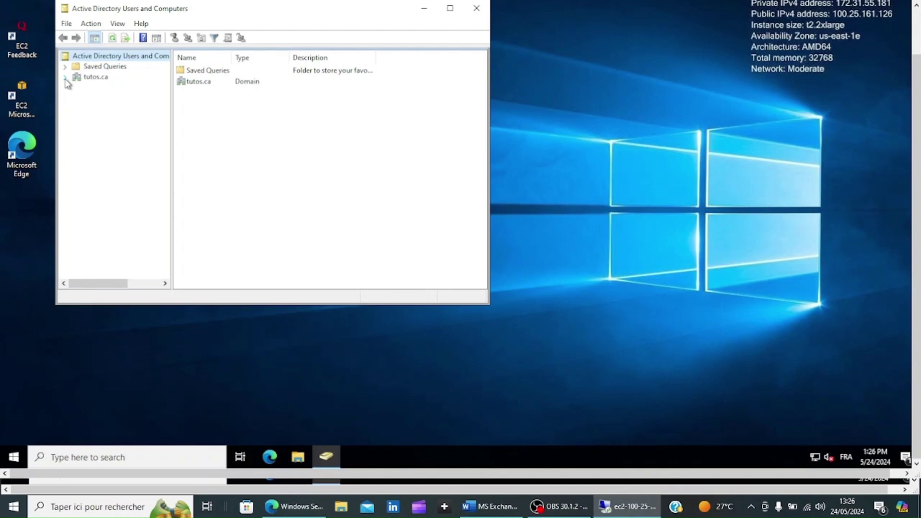
left_click(65, 78)
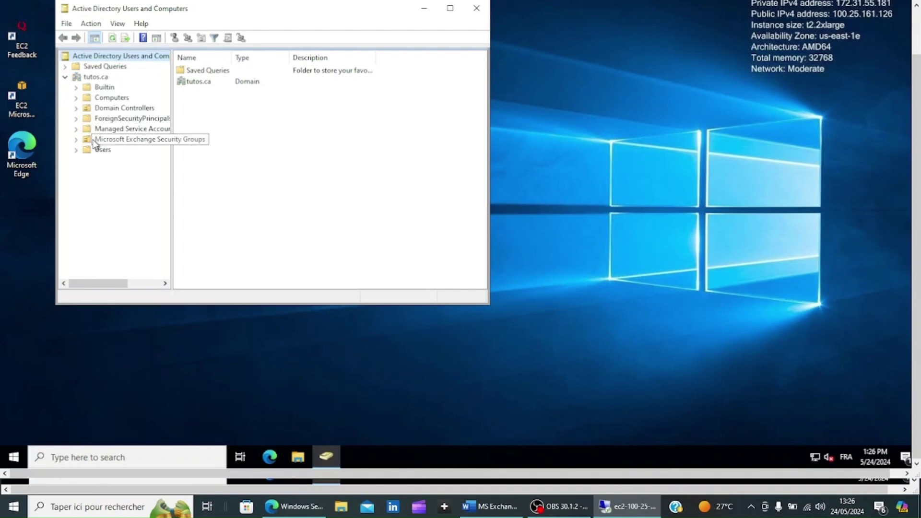
left_click(94, 140)
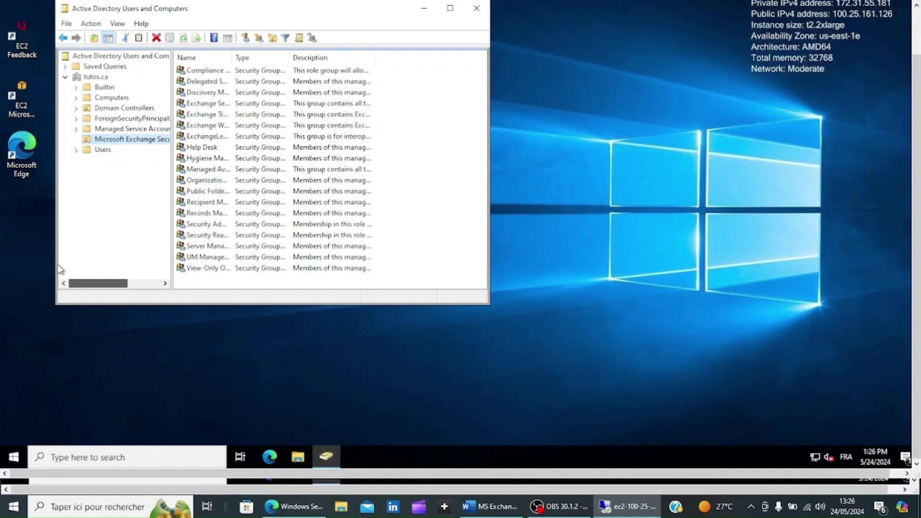
left_click(477, 8)
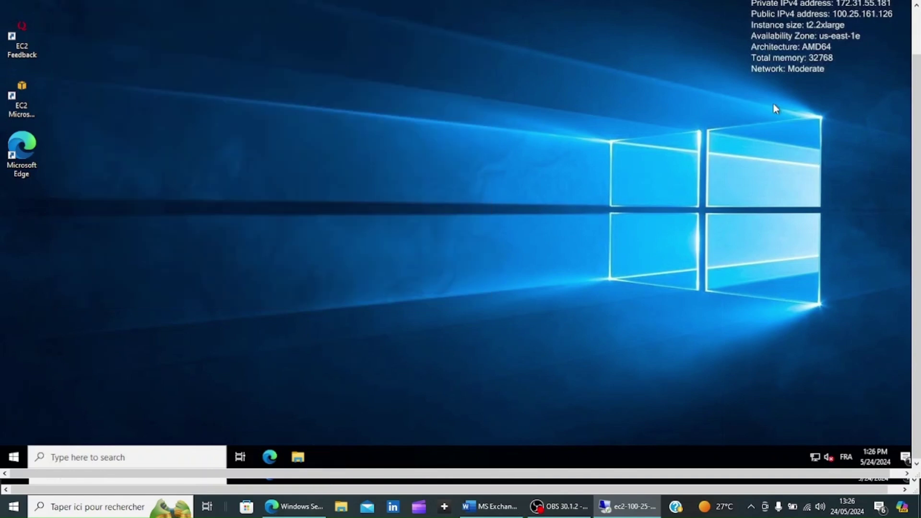
scroll(890, 137, "up", 2)
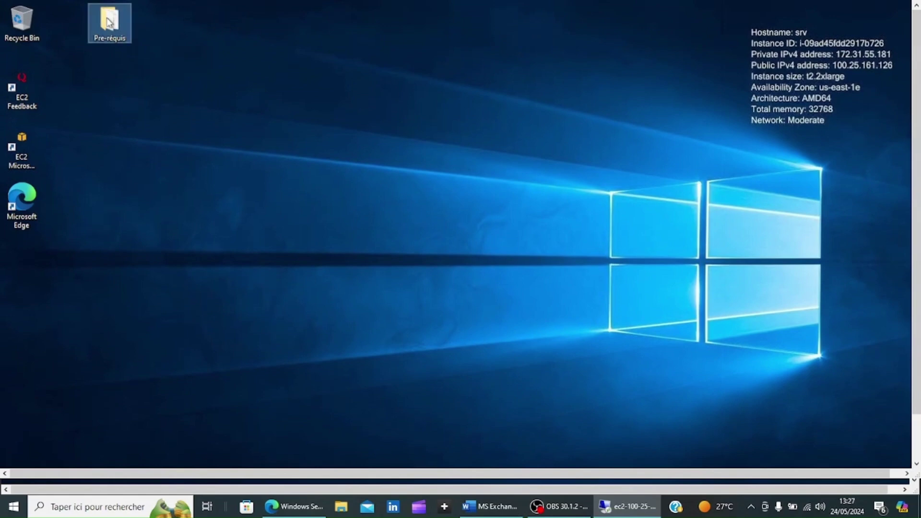
- Install Visual C++ 2013 Redistributable (x64) from vcredist_x64 in Pre-réquis, accepting the licence
double_click(109, 22)
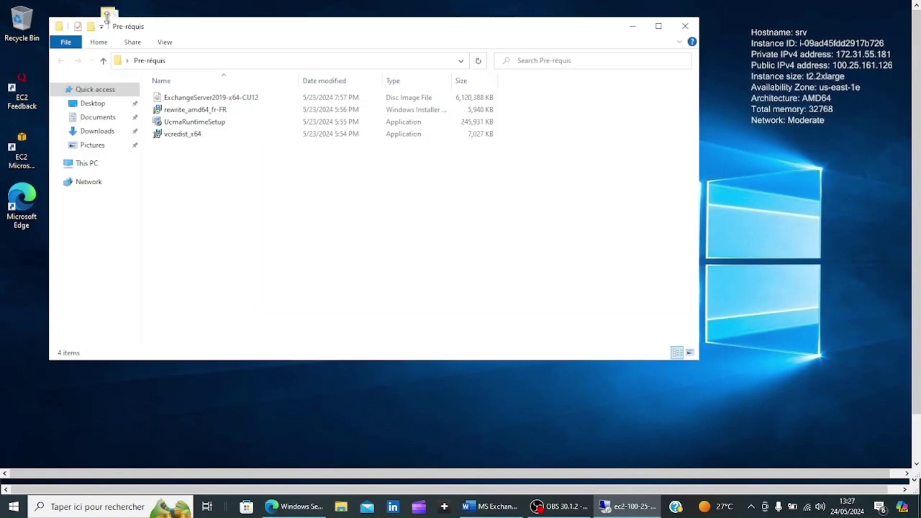
double_click(184, 138)
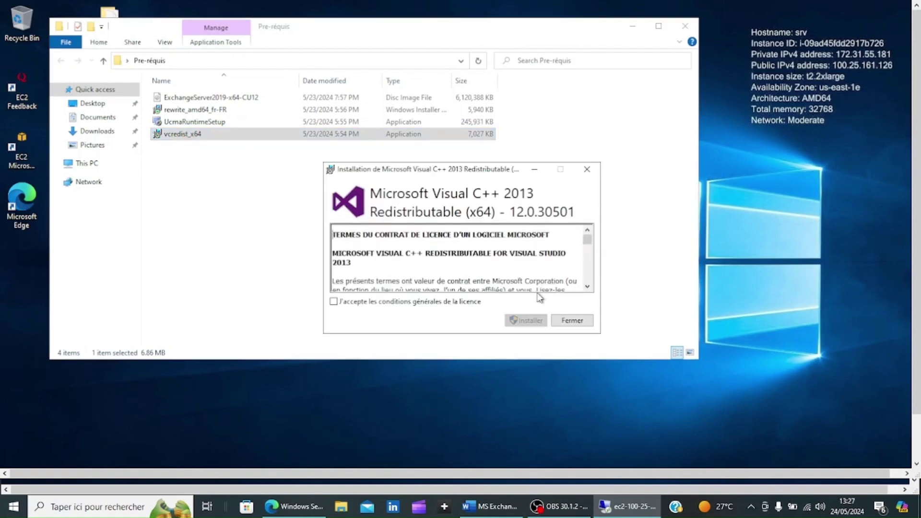
left_click(360, 304)
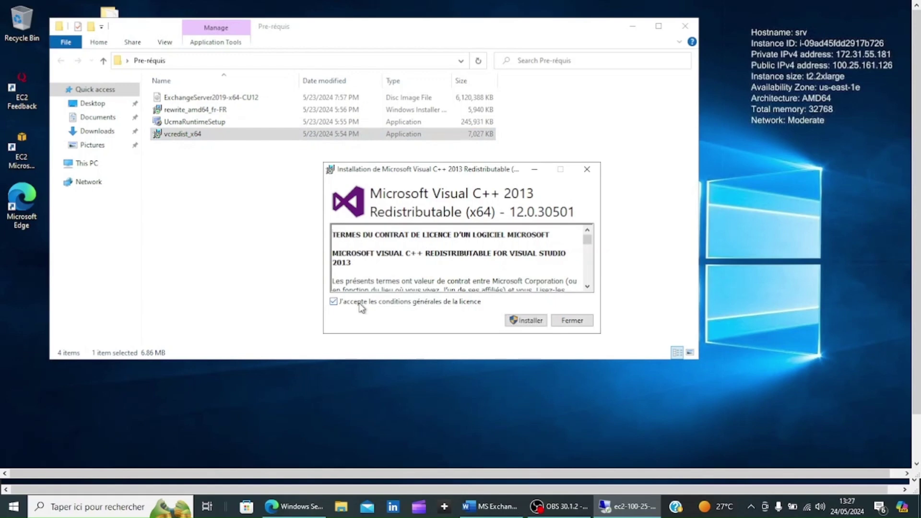
left_click(531, 321)
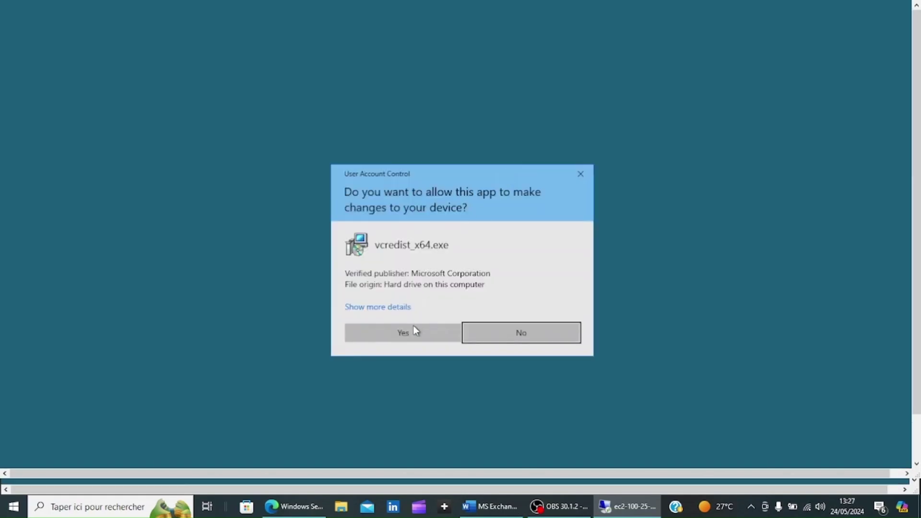
left_click(414, 327)
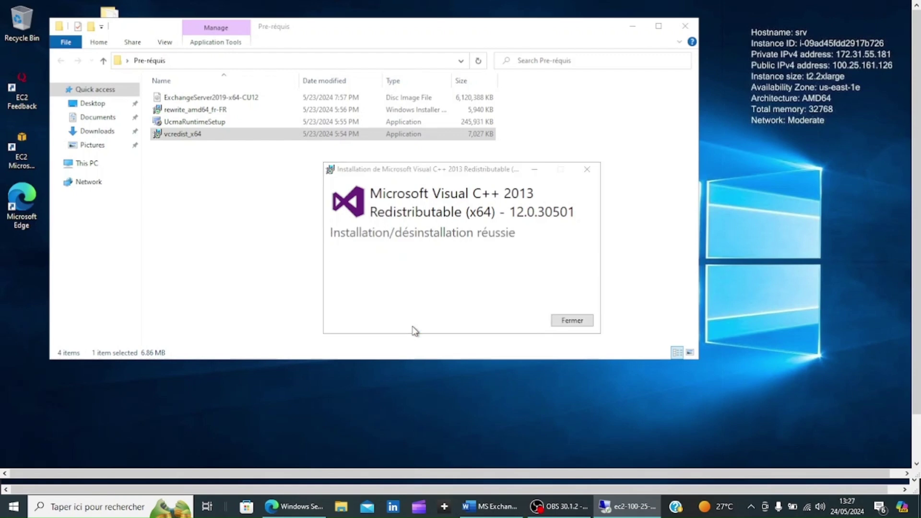
left_click(573, 321)
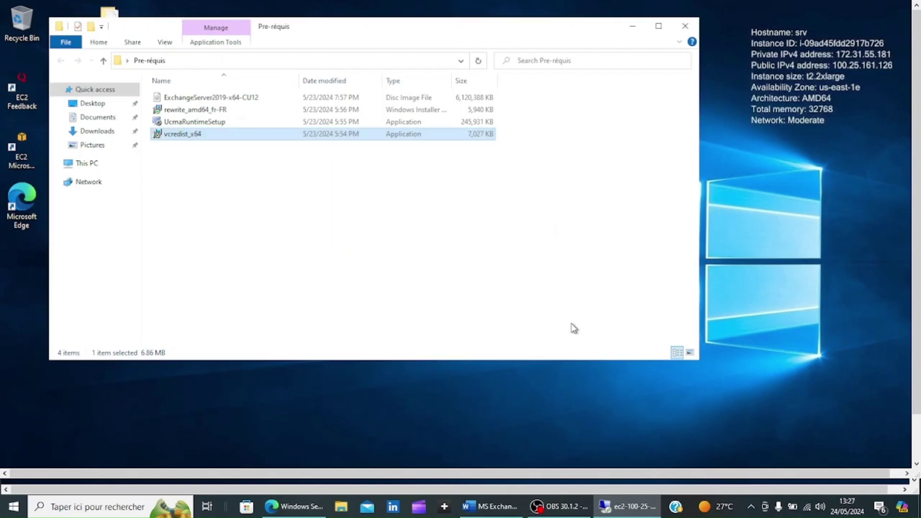
- Install UCMA 4.0 Runtime from UcmaRuntimeSetup, then launch rewrite_amd64_fr-FR, which warns IIS is required
double_click(210, 122)
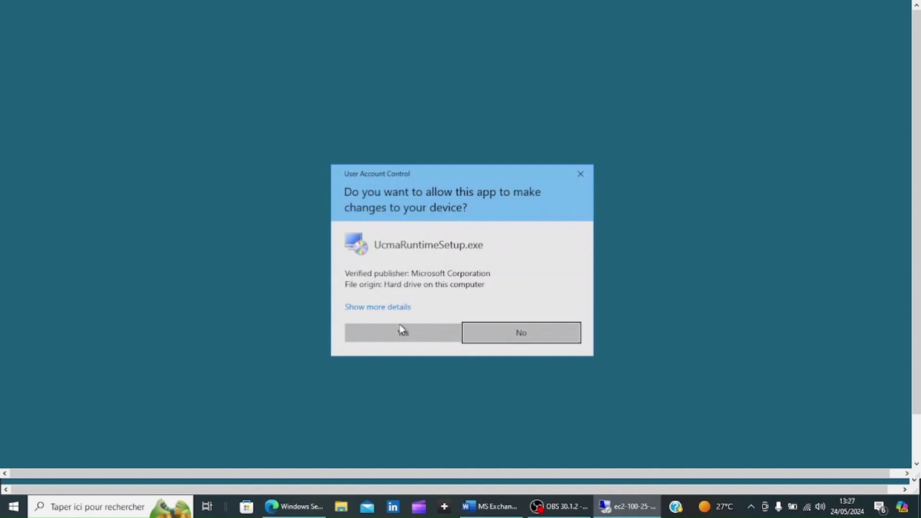
left_click(401, 331)
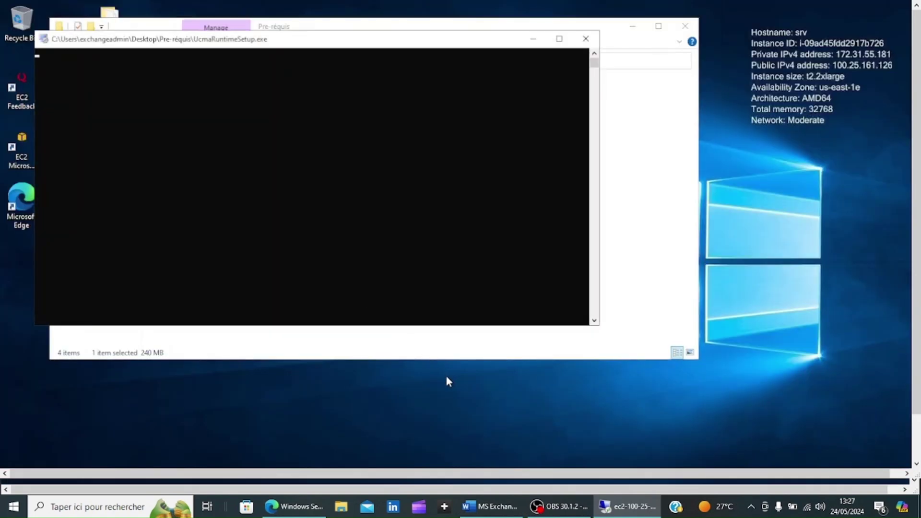
left_click(559, 506)
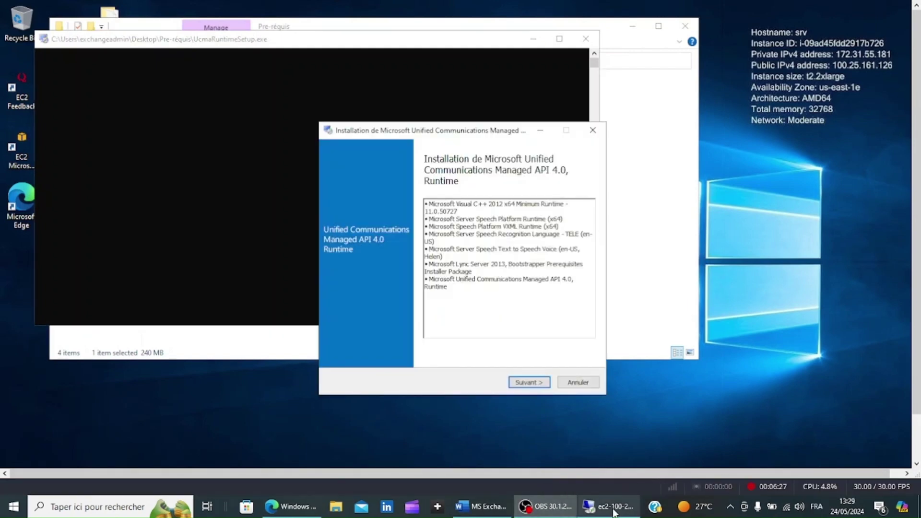
left_click(582, 344)
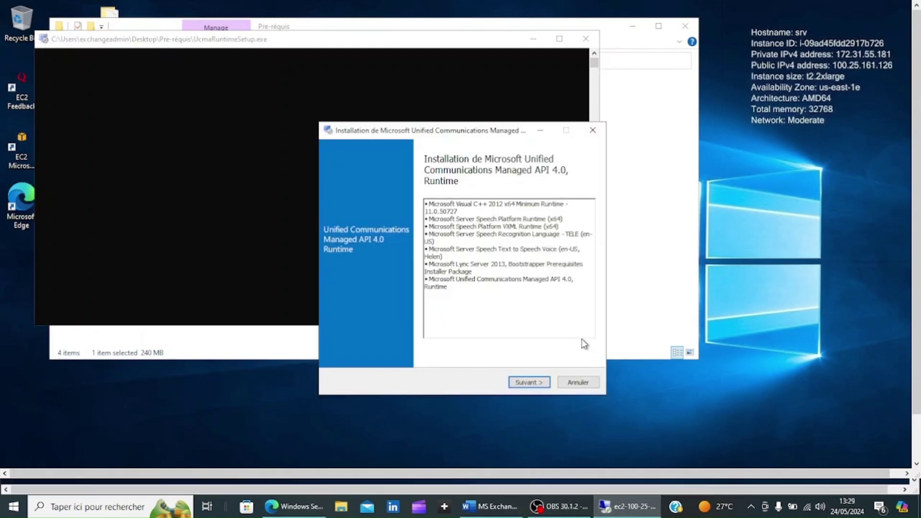
left_click(529, 383)
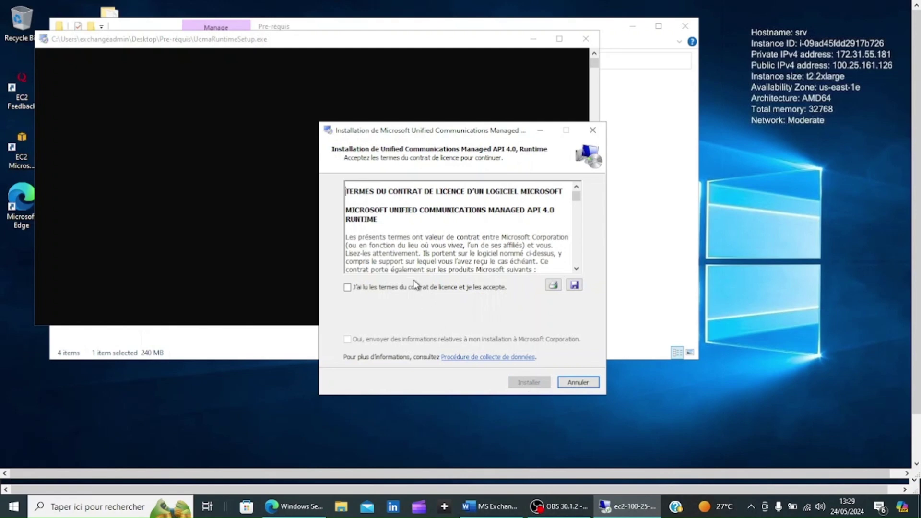
left_click(348, 287)
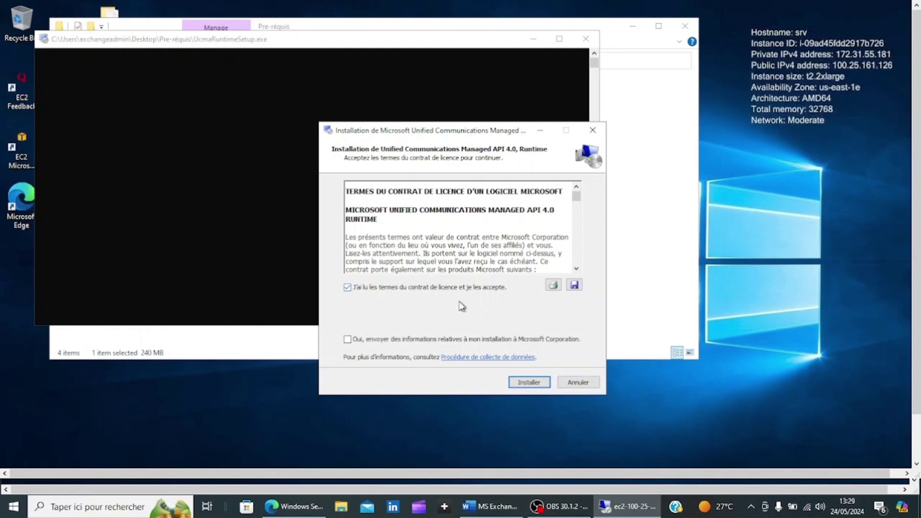
left_click(529, 382)
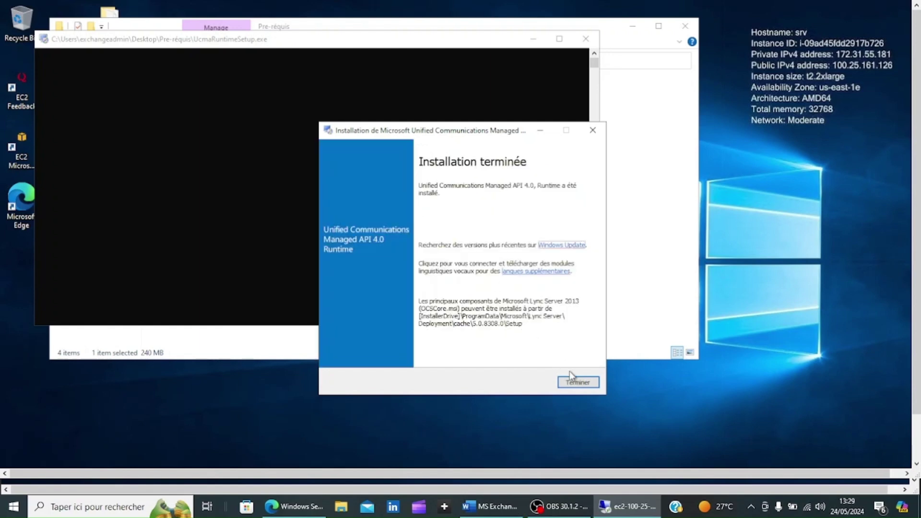
left_click(578, 384)
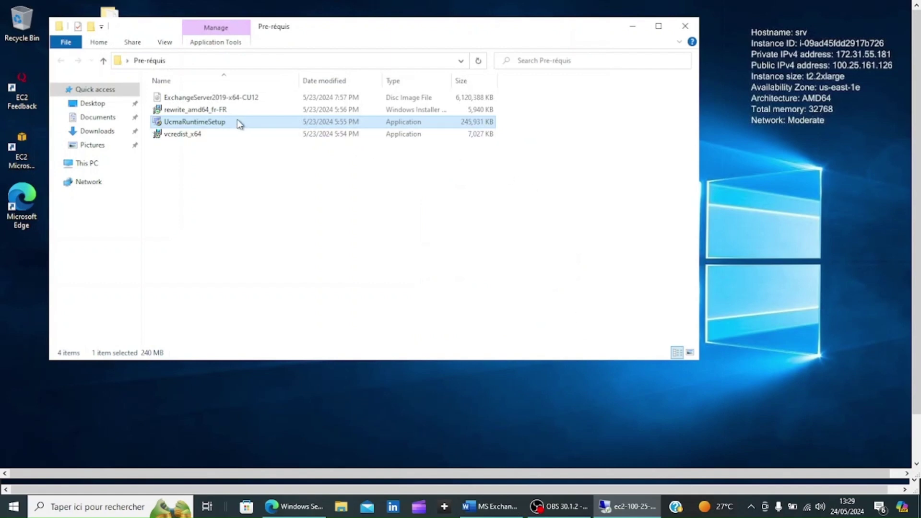
double_click(209, 110)
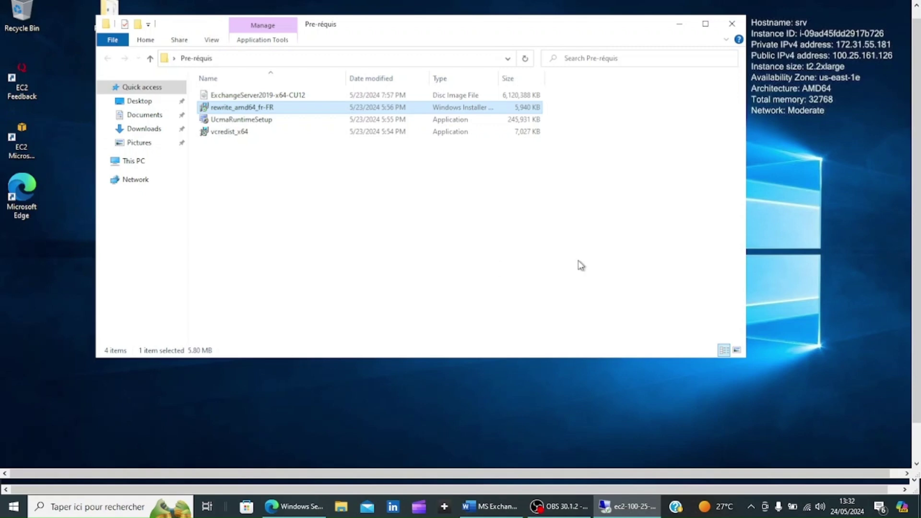
- In an elevated PowerShell, run Install-WindowsFeature Web-Server -IncludeManagementTools
left_click_drag(918, 231, 918, 269)
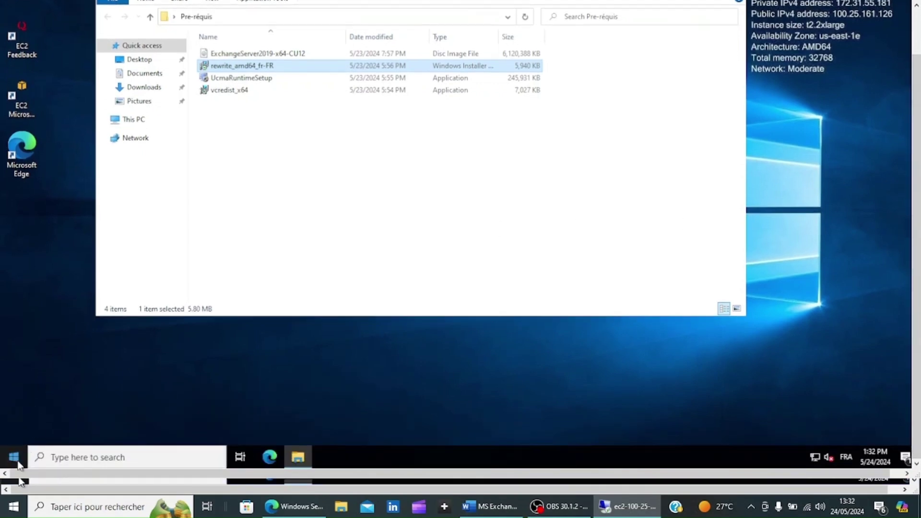
left_click(95, 457)
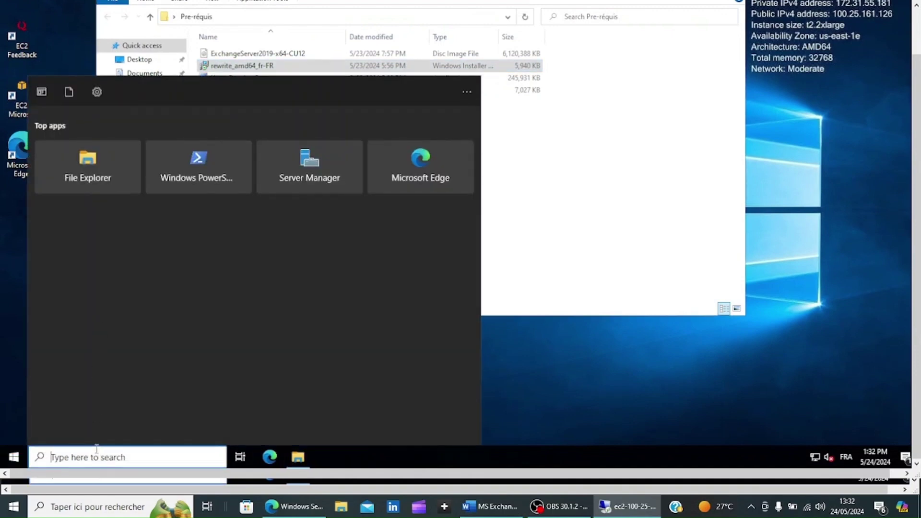
type("po")
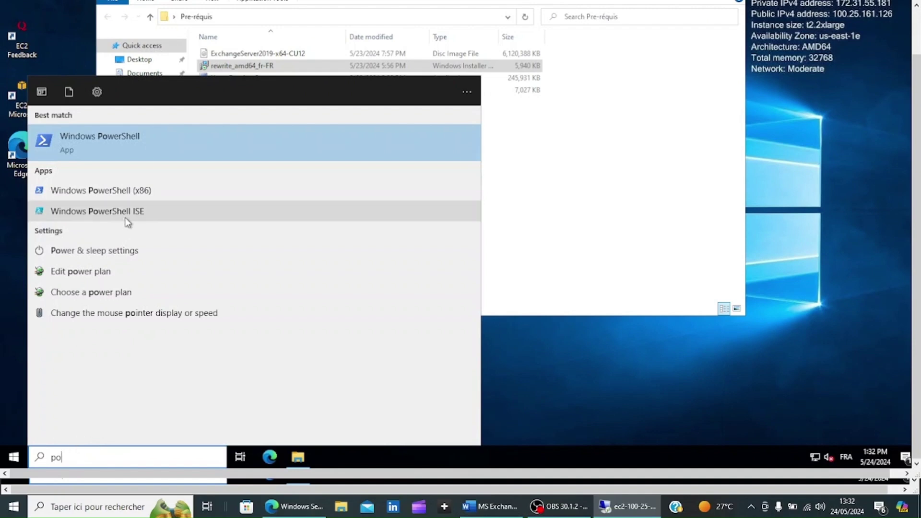
right_click(112, 137)
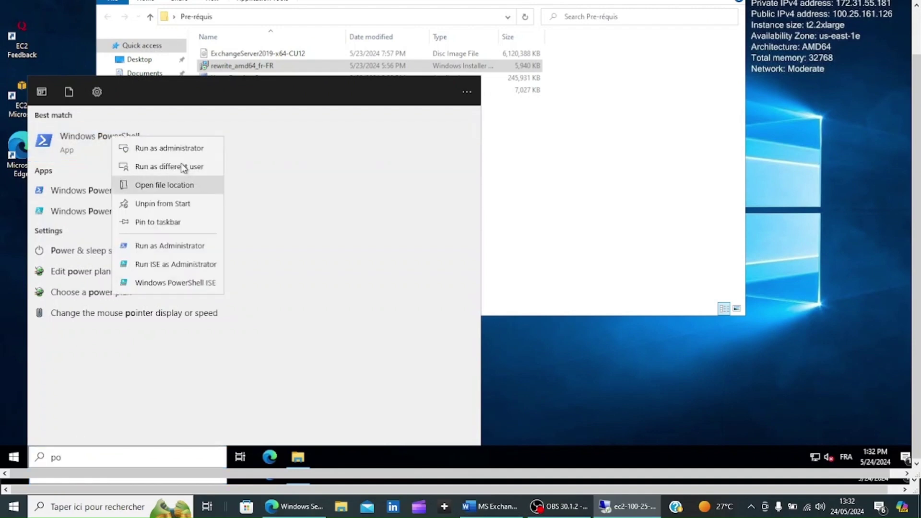
left_click(169, 148)
left_click(451, 281)
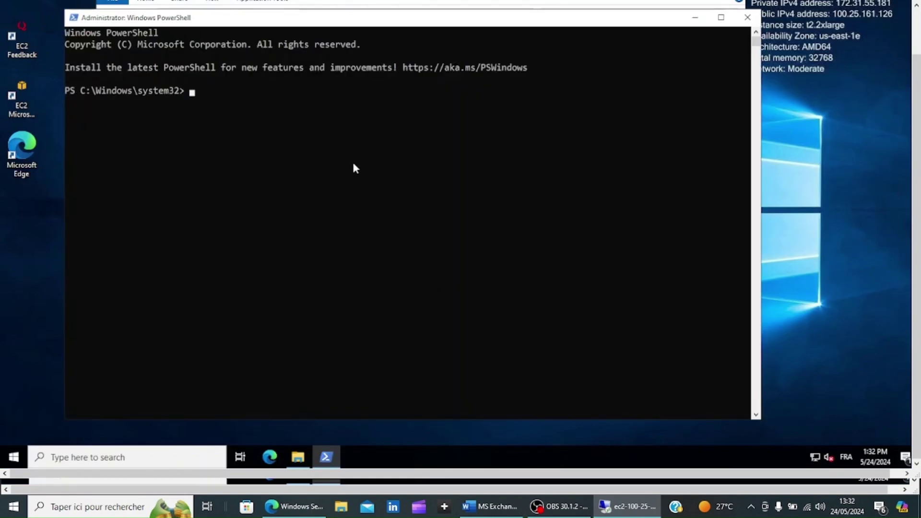
type("Install-WindowsFeature Web-Server -IncludeManagementTools")
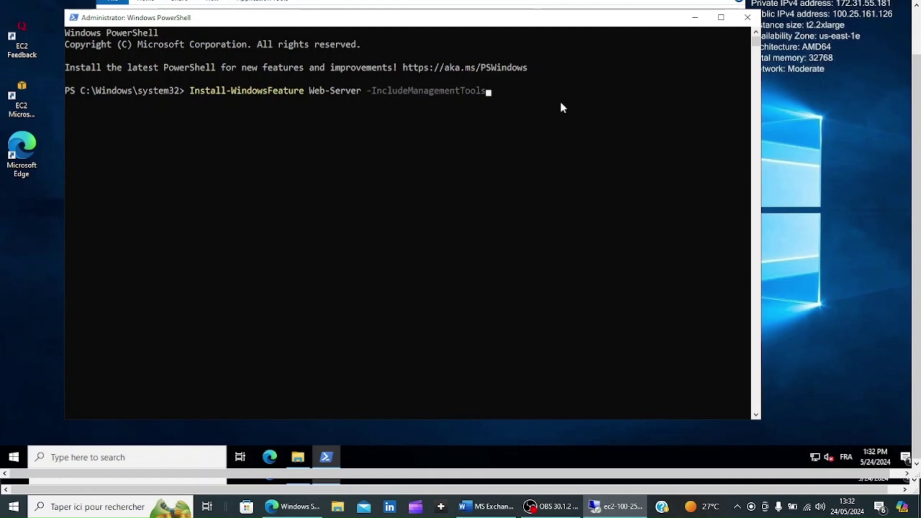
key("Return")
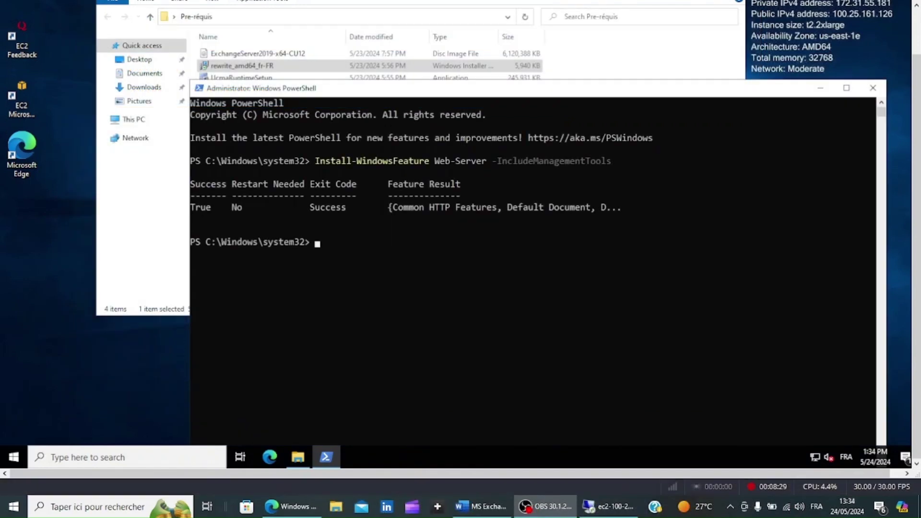
left_click(609, 507)
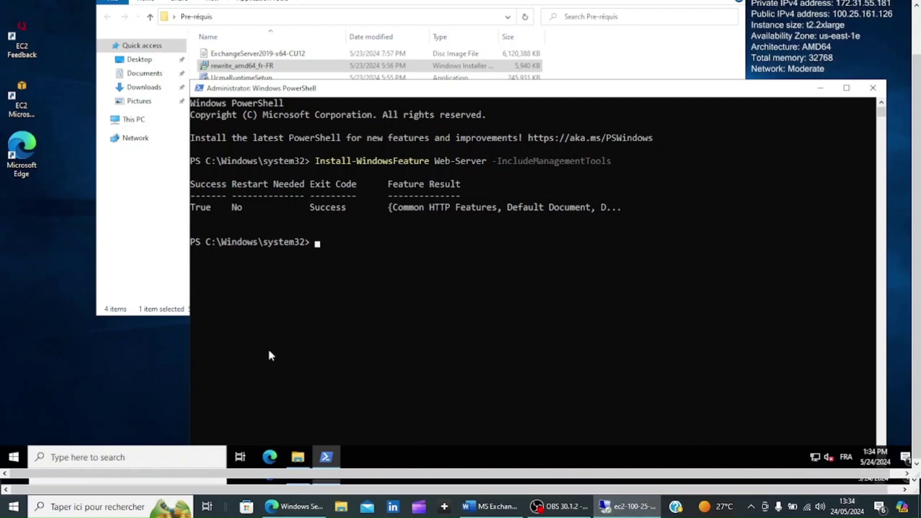
left_click(127, 453)
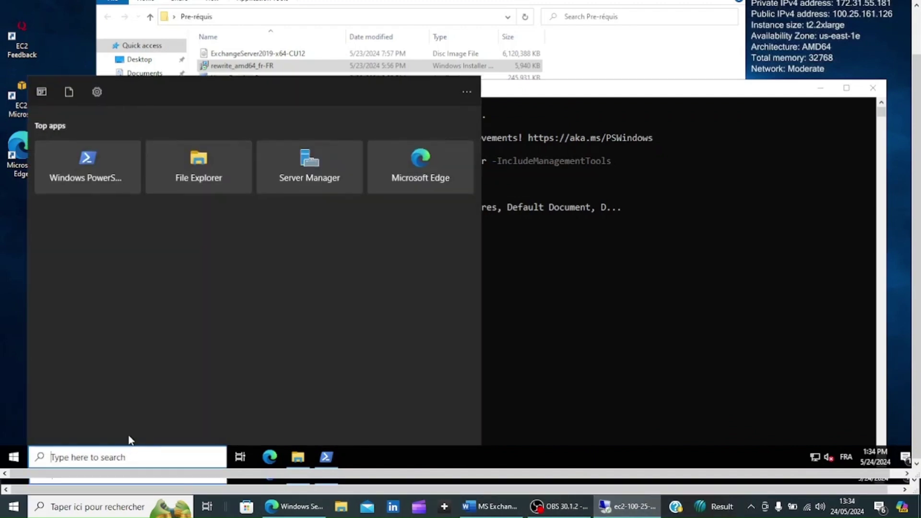
left_click(291, 180)
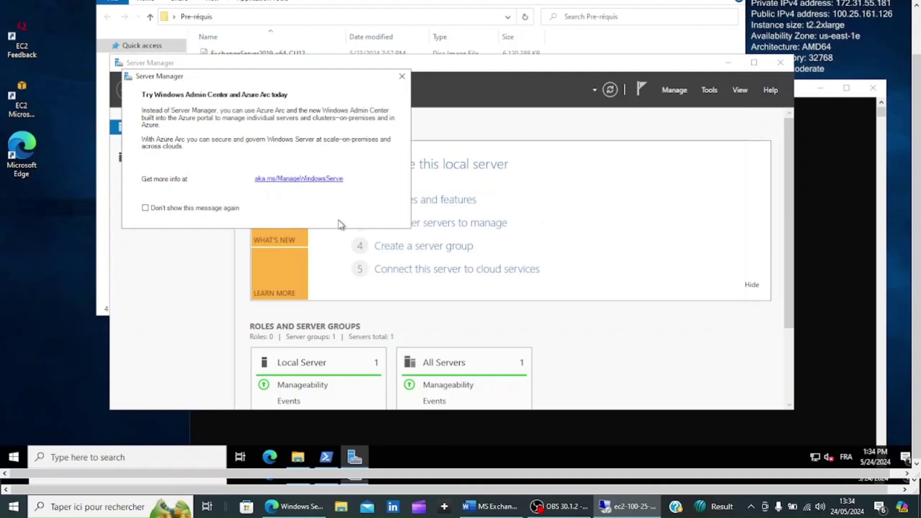
left_click(402, 76)
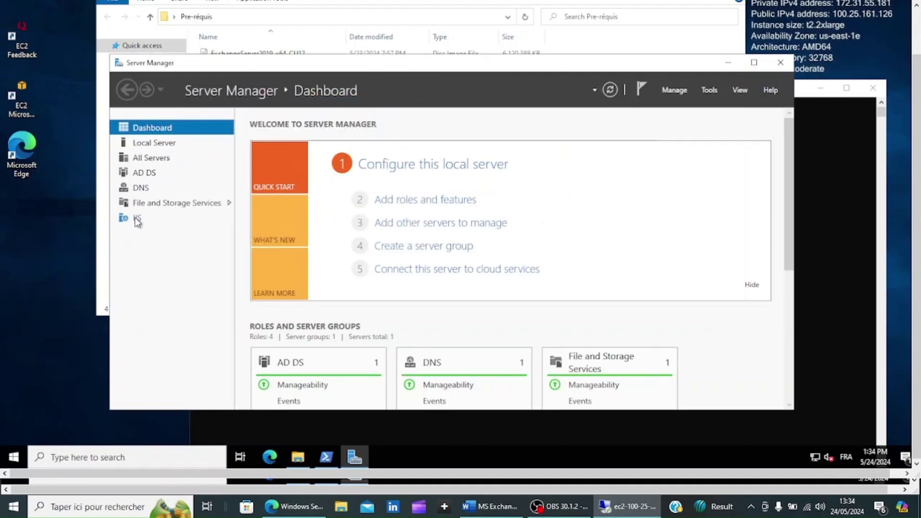
left_click(780, 63)
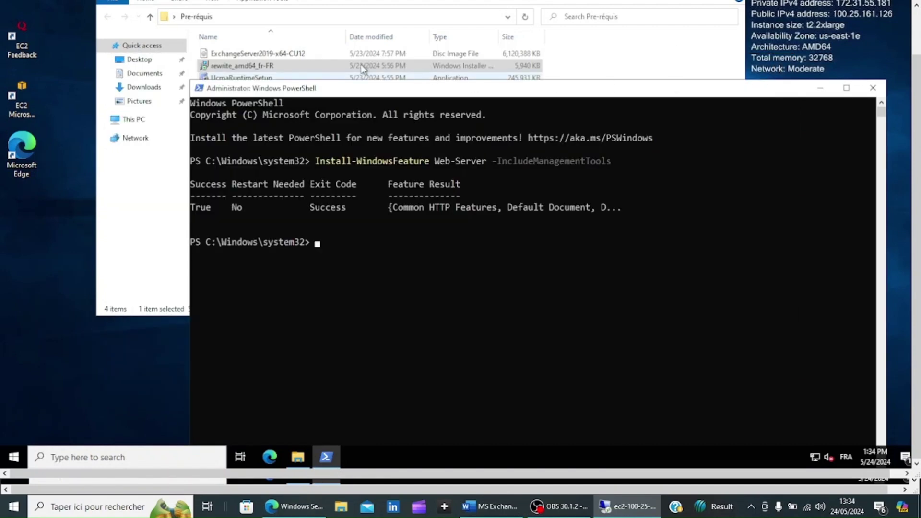
left_click(282, 68)
- Install URL Rewrite Module 2 from rewrite_amd64_fr-FR, accepting the licence terms and elevation prompt
double_click(282, 68)
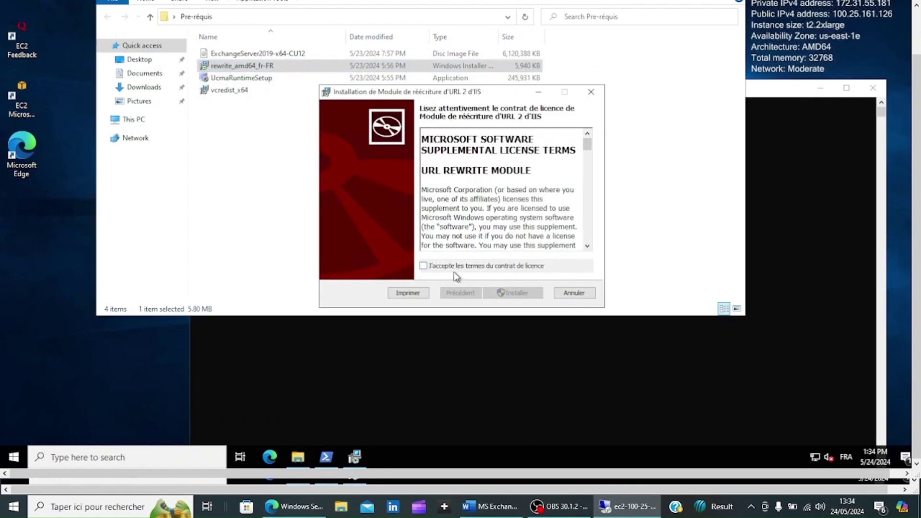
left_click(450, 268)
left_click(524, 294)
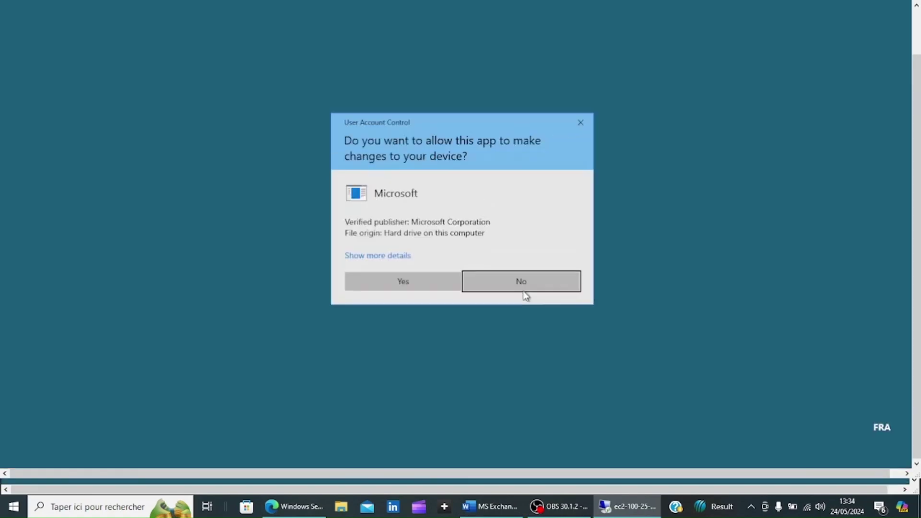
left_click(406, 277)
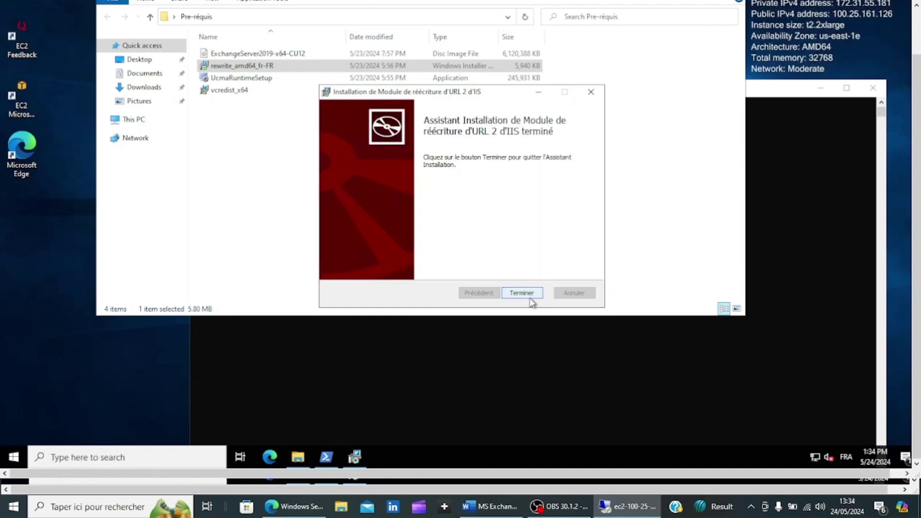
left_click(527, 294)
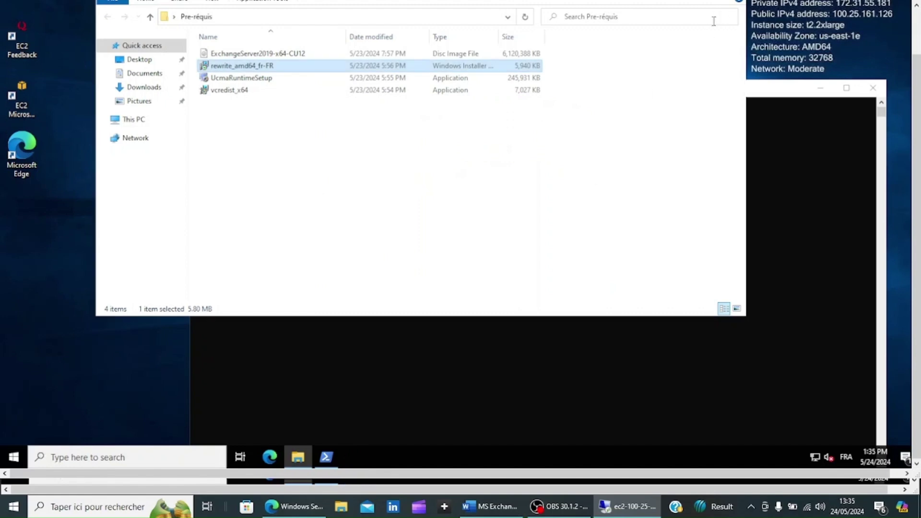
left_click_drag(916, 138, 913, 95)
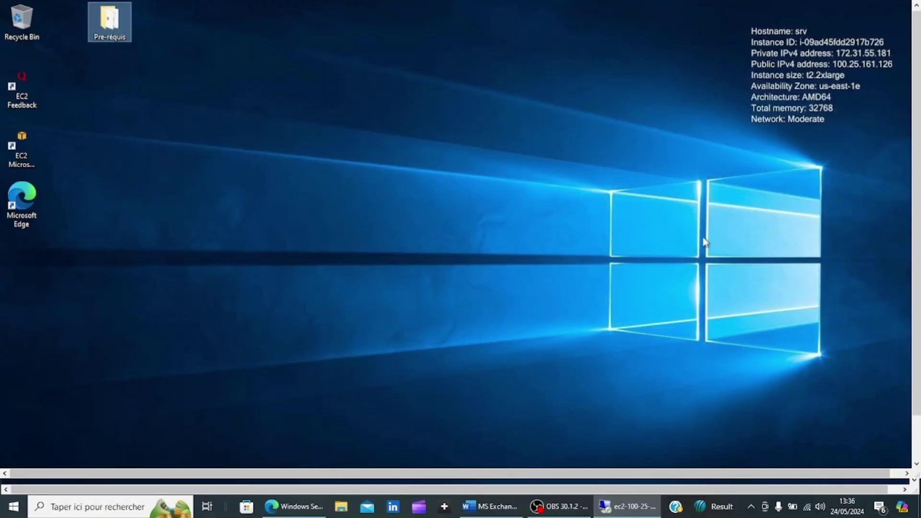
scroll(917, 368, "down", 1)
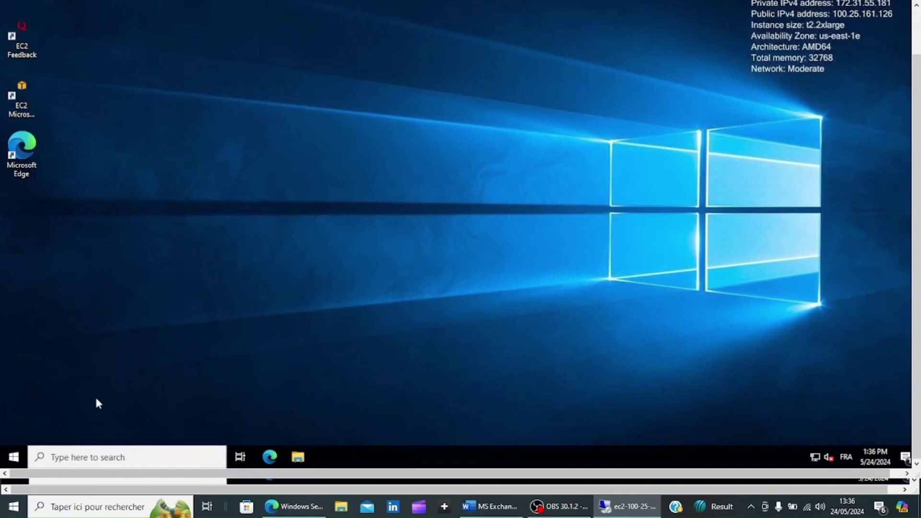
- Launch Windows PowerShell as administrator from a 'po' Start search and move the console aside
left_click(93, 458)
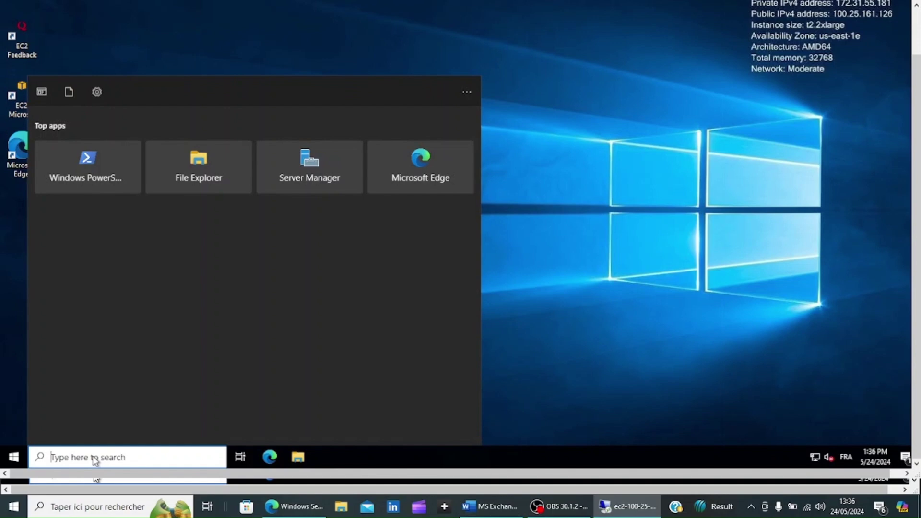
type("po")
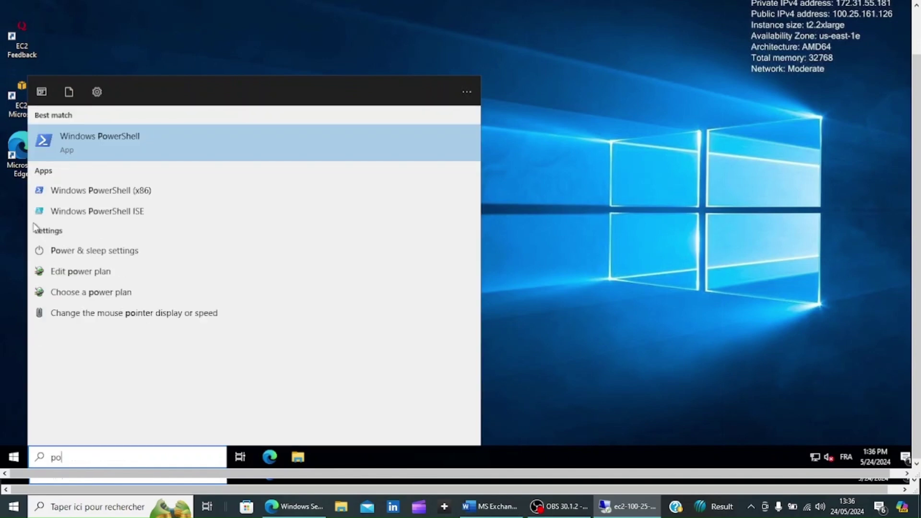
right_click(99, 139)
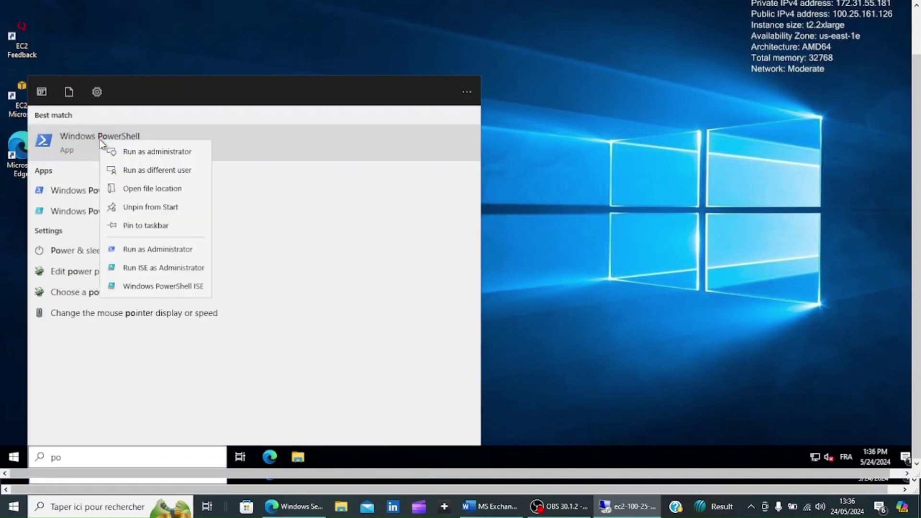
left_click(142, 156)
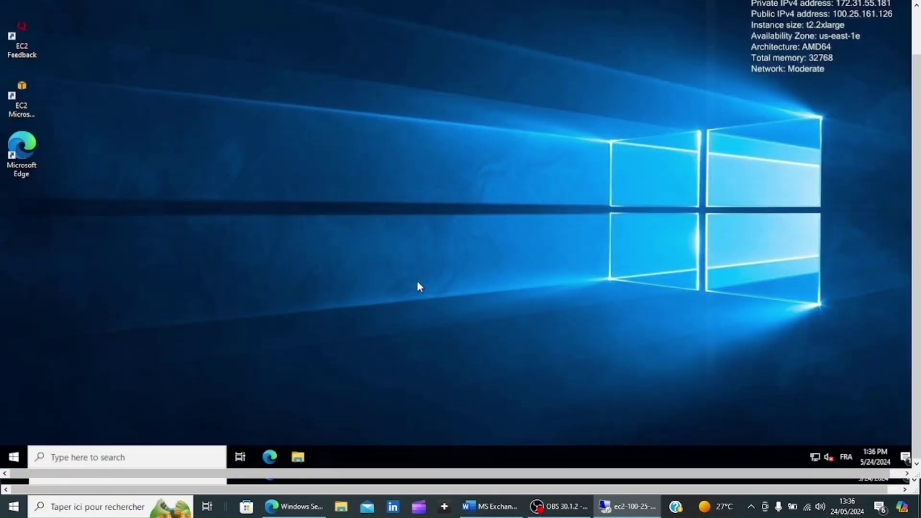
left_click(416, 278)
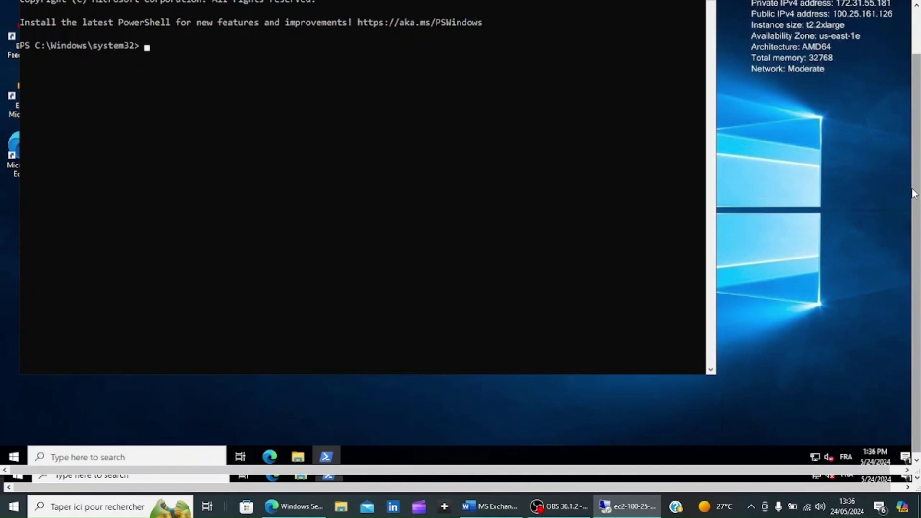
scroll(916, 194, "up", 3)
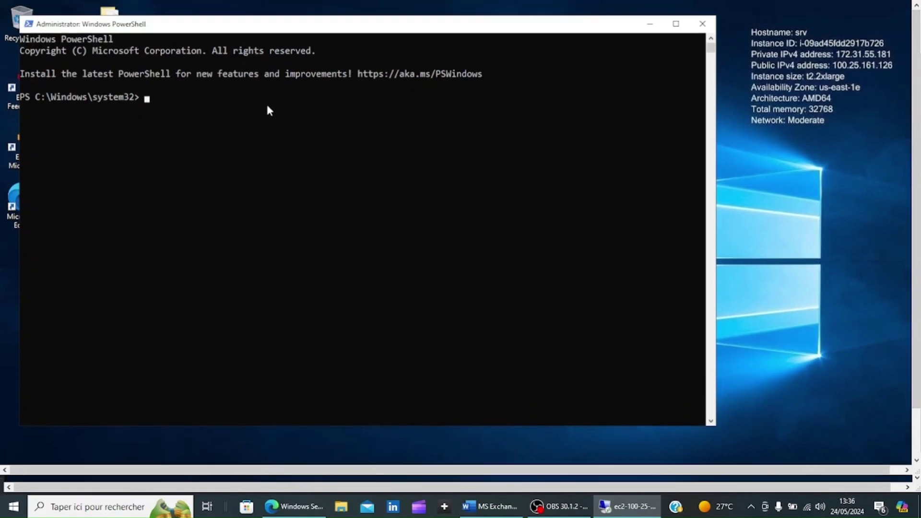
left_click_drag(262, 29, 330, 70)
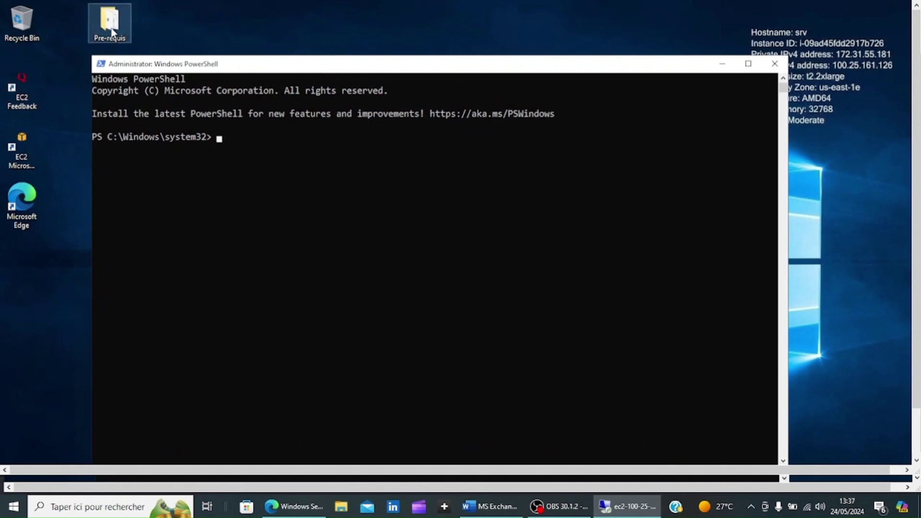
- Open the Pre-réquis desktop folder and select its full path in the address bar
left_click(111, 32)
double_click(112, 33)
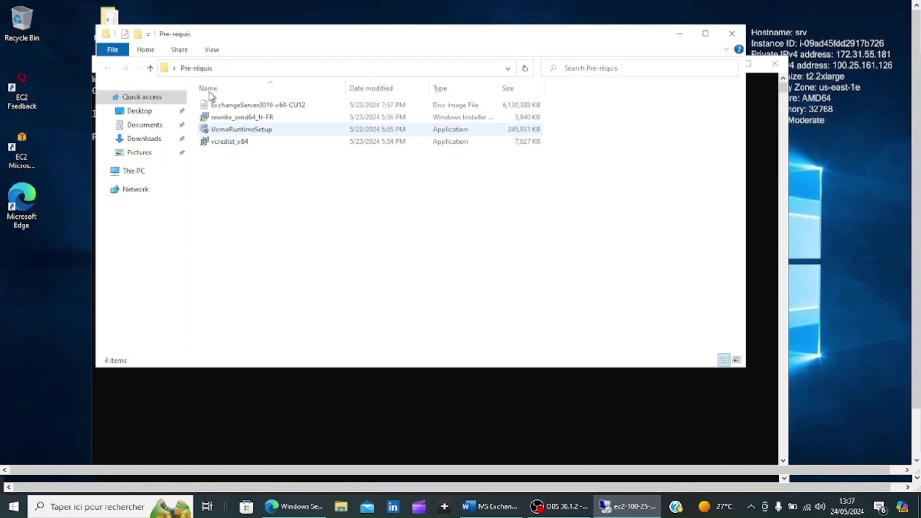
left_click(234, 68)
left_click(233, 69)
right_click(233, 68)
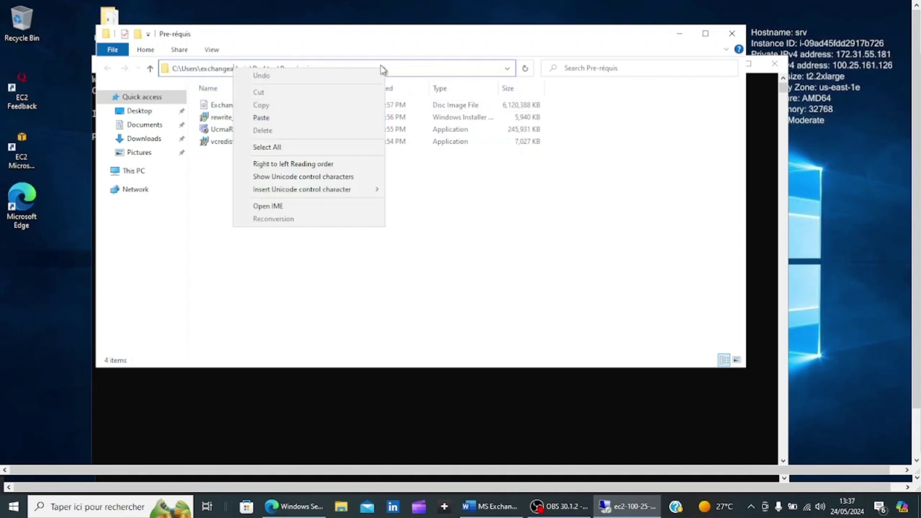
left_click(411, 68)
double_click(412, 65)
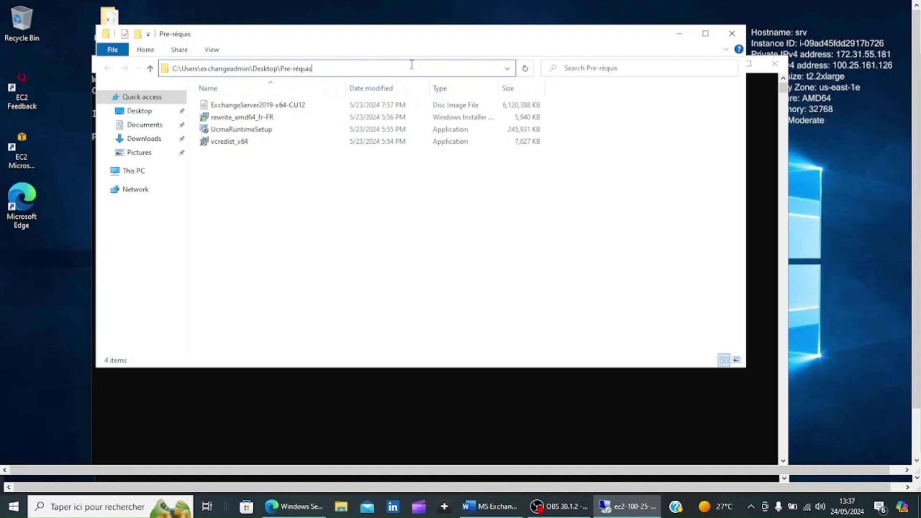
left_click_drag(351, 68, 171, 68)
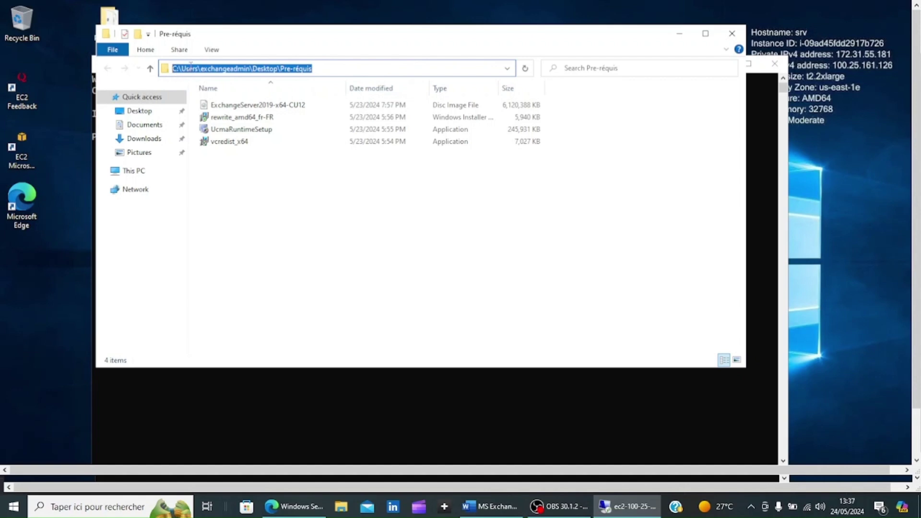
- Copy the folder path and begin a Mount-DiskImage command in the administrator PowerShell
right_click(191, 64)
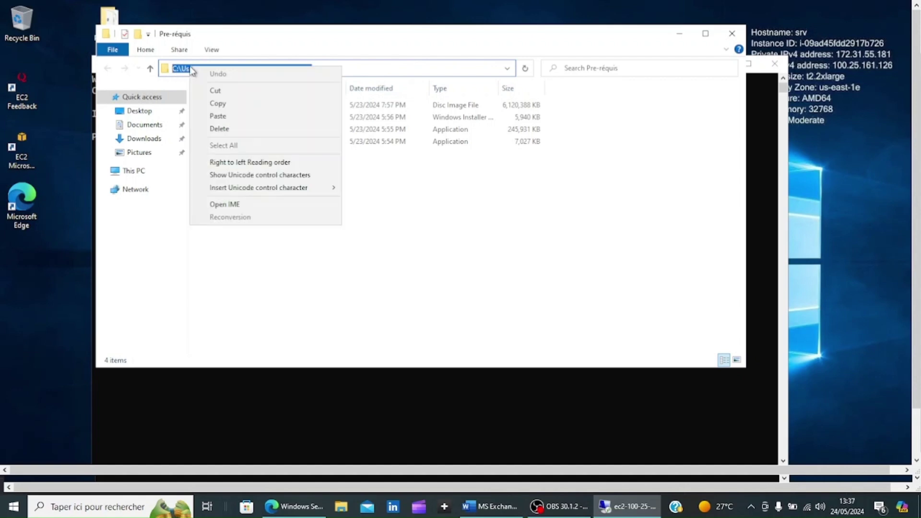
left_click(222, 102)
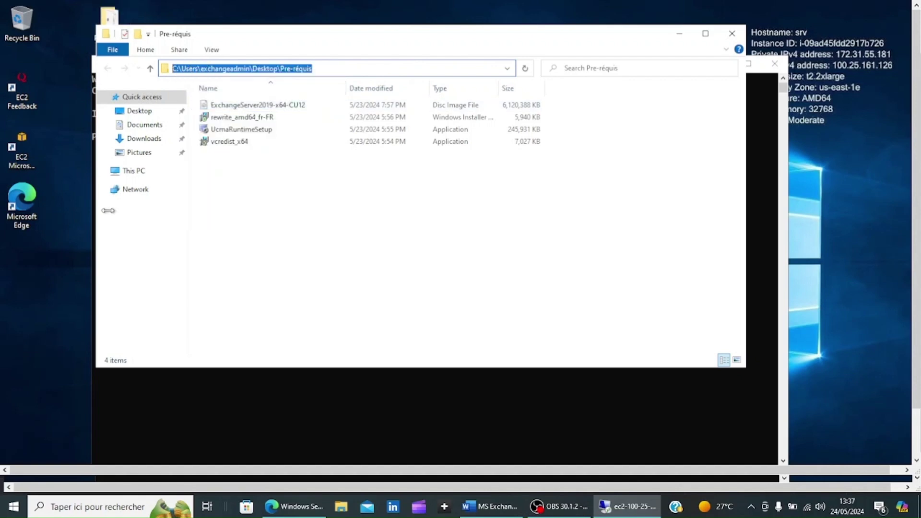
left_click(207, 403)
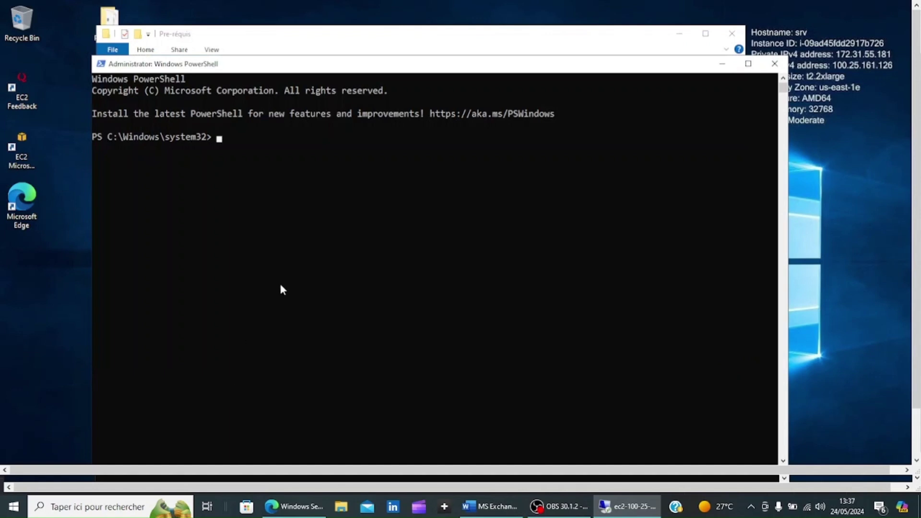
type("Mount-DiskImag")
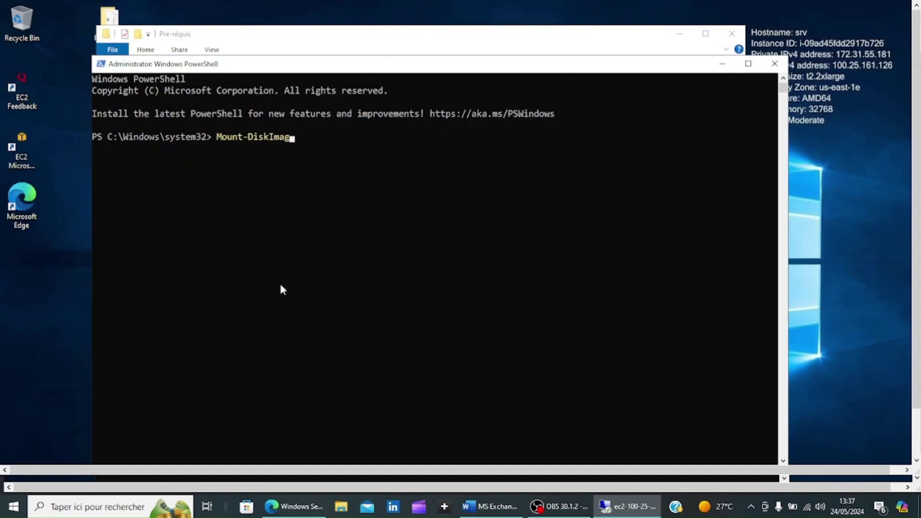
type("e")
- Mount the ExchangeServer2019-x64-CU12 ISO from the pasted path and confirm drive D with Get-Volume
key("ctrl+v")
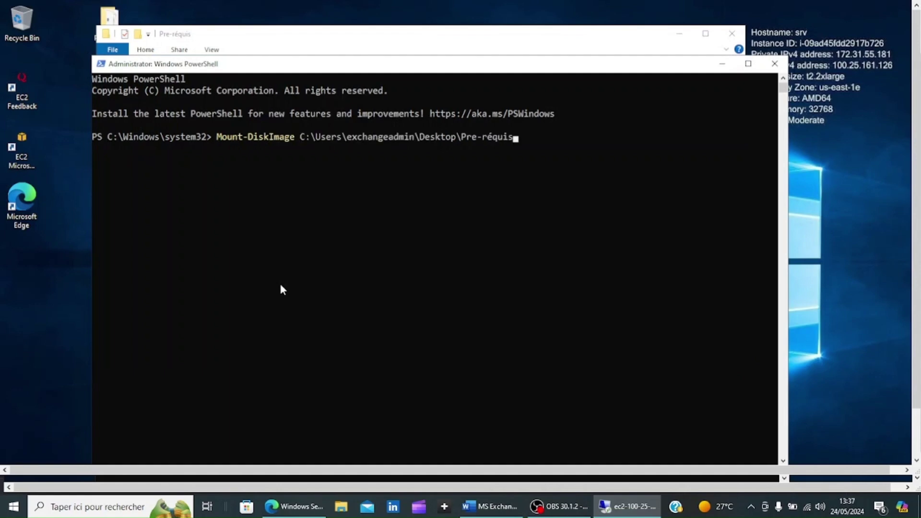
type("\\Exc")
key("Tab")
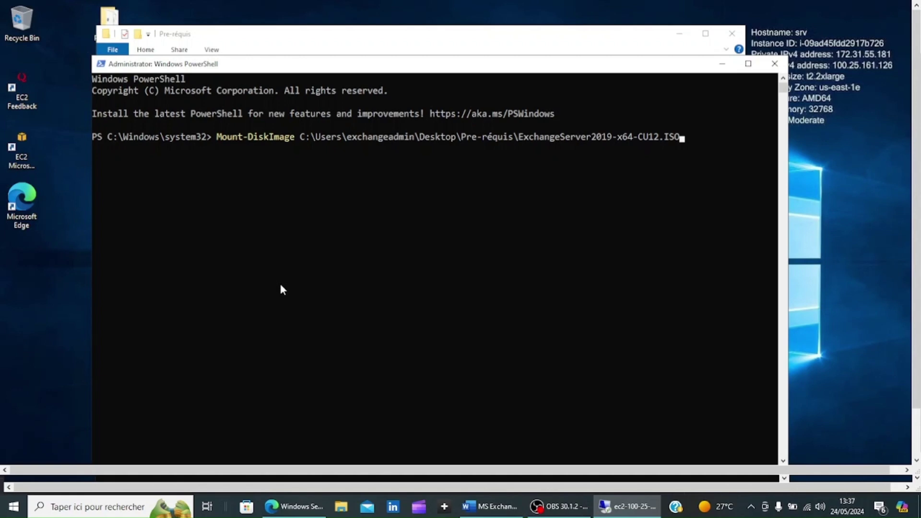
key("Return")
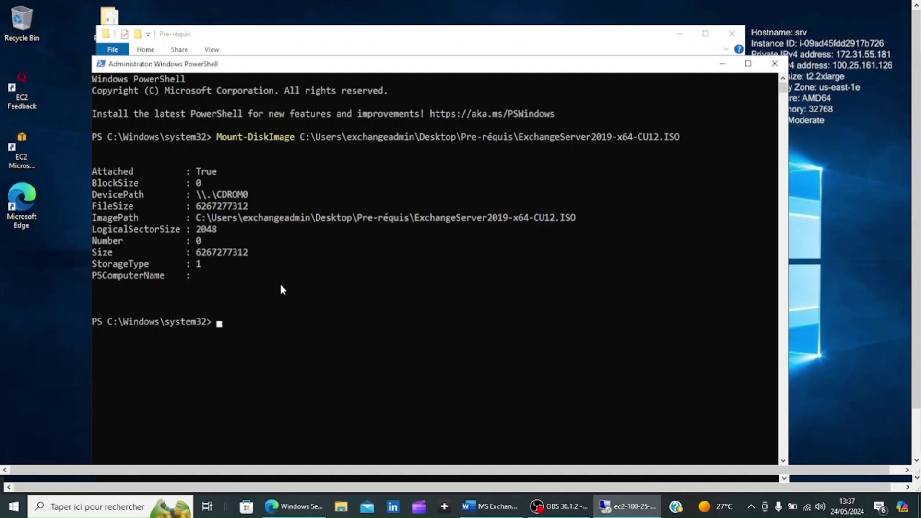
type("Get-Vol")
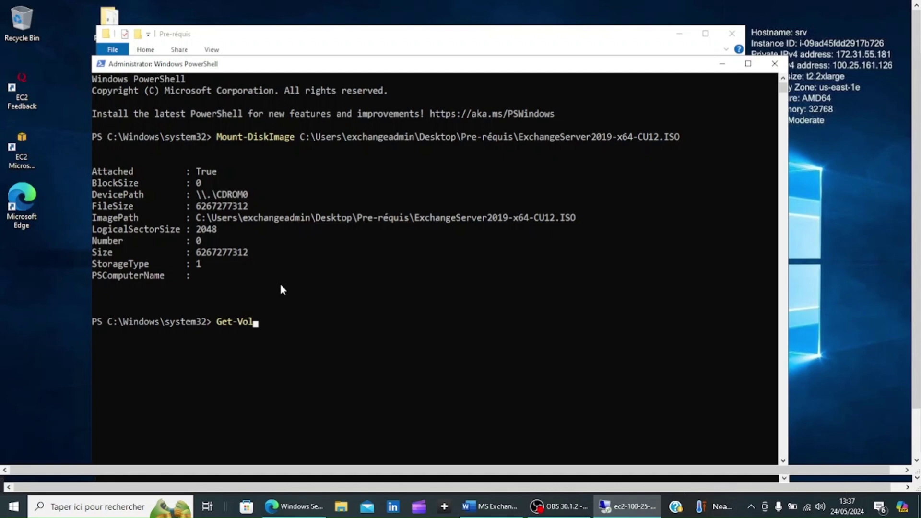
type("ume")
key("Return")
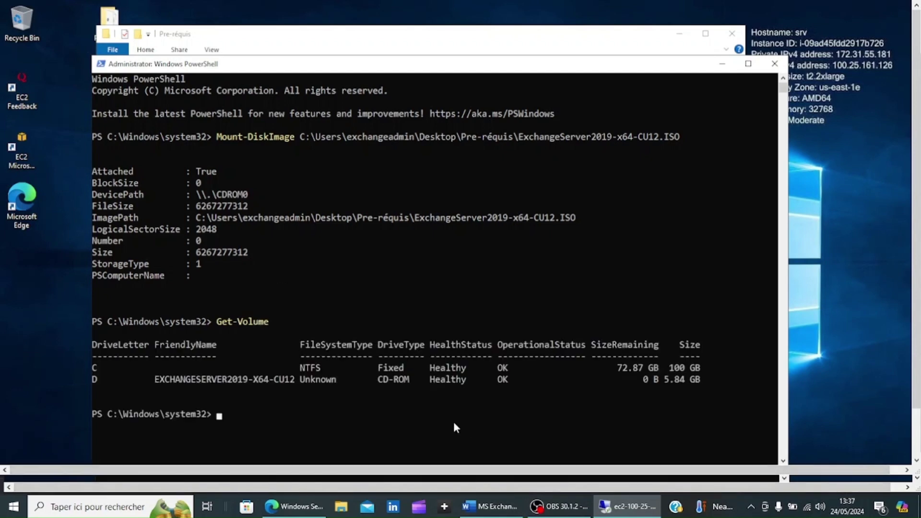
- Run D:\Setup.EXE from the mounted drive to install Exchange
type("D:\\Setup\\")
key("BackSpace")
type(".EXE")
left_click(562, 507)
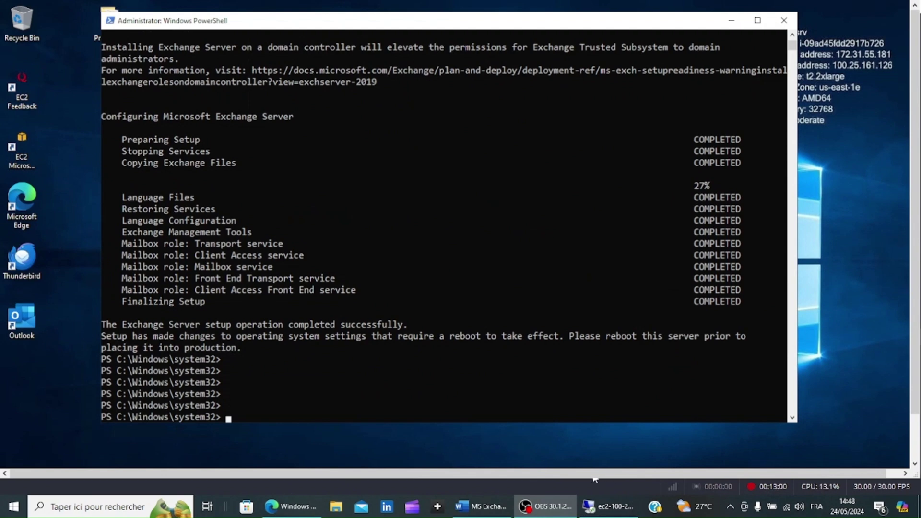
- After setup succeeds, tidy the desktop and enter Restart-Computer -Force at the prompt
left_click(608, 507)
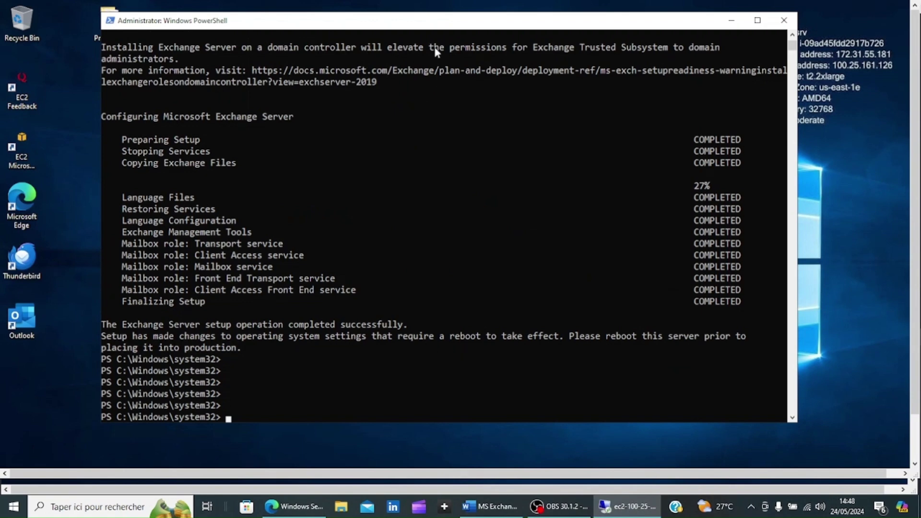
left_click_drag(428, 18, 453, 17)
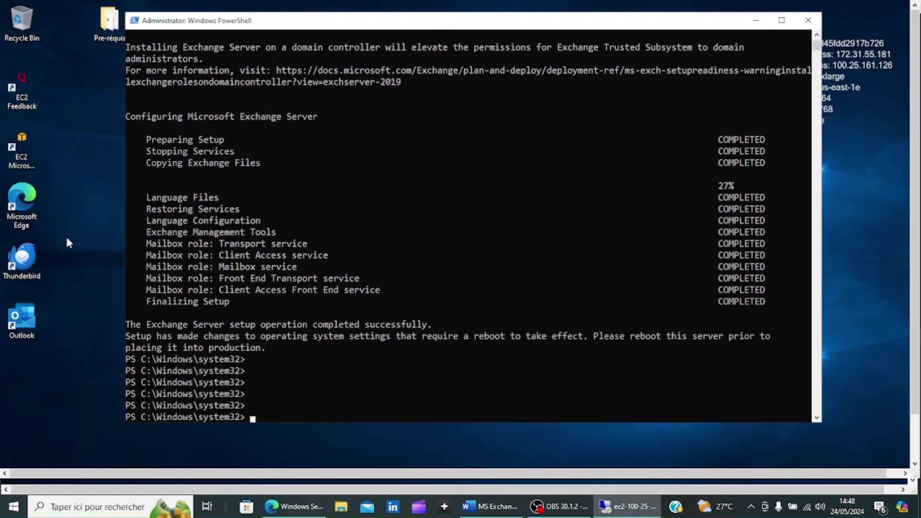
left_click_drag(66, 236, 20, 329)
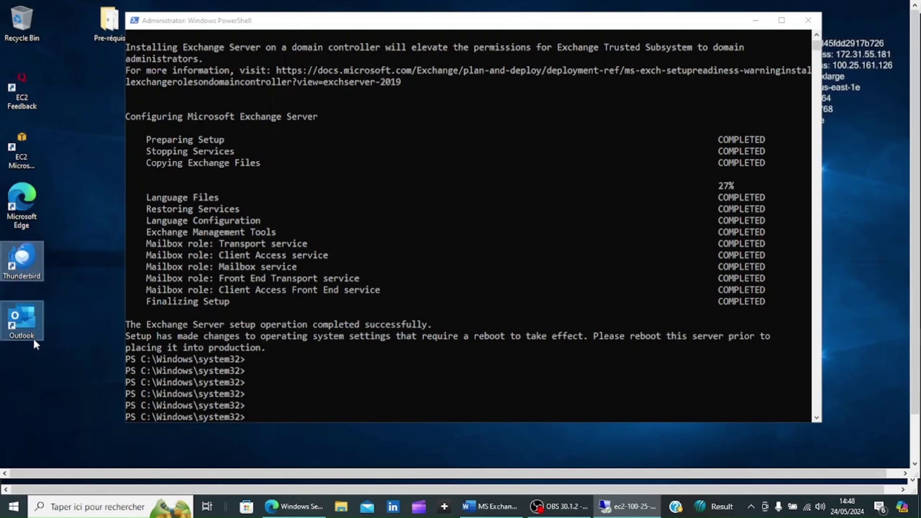
left_click(47, 347)
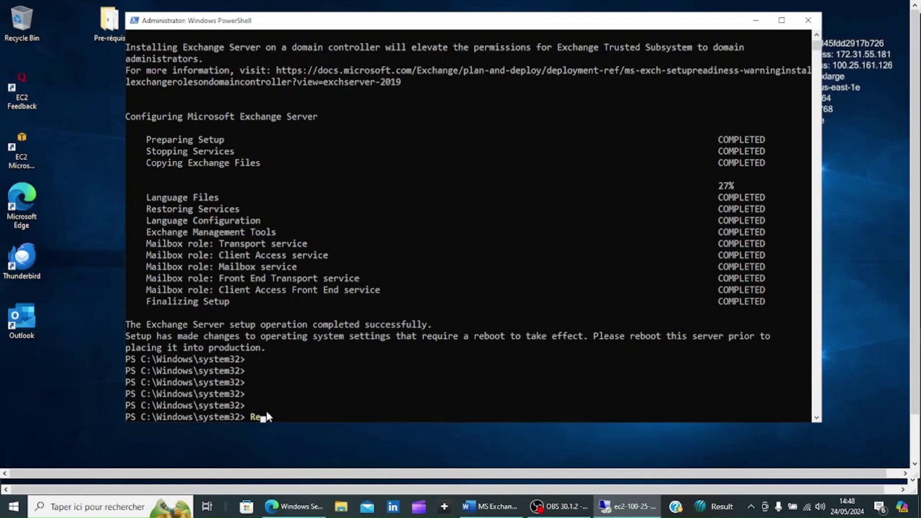
type("tart-Computer -Force")
- Force-restart the server, then run LaunchEMS to connect the Exchange Management Shell
key("Return")
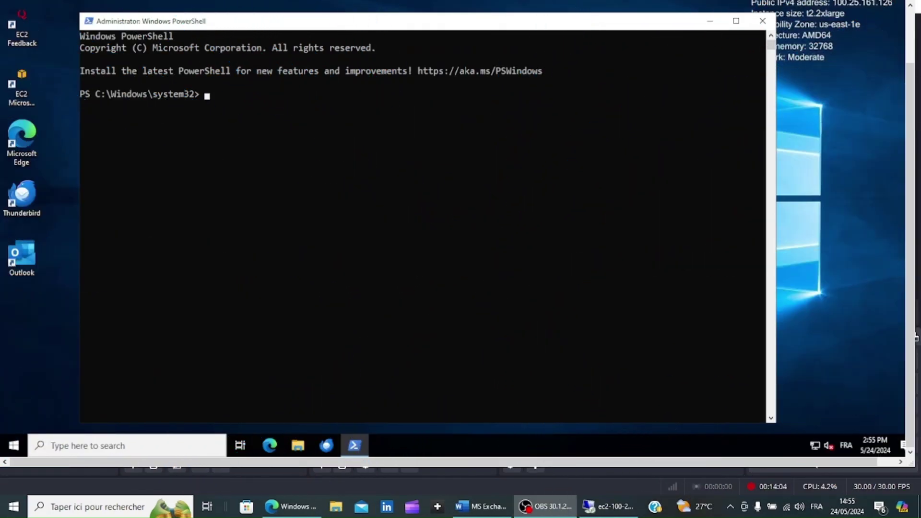
left_click(608, 512)
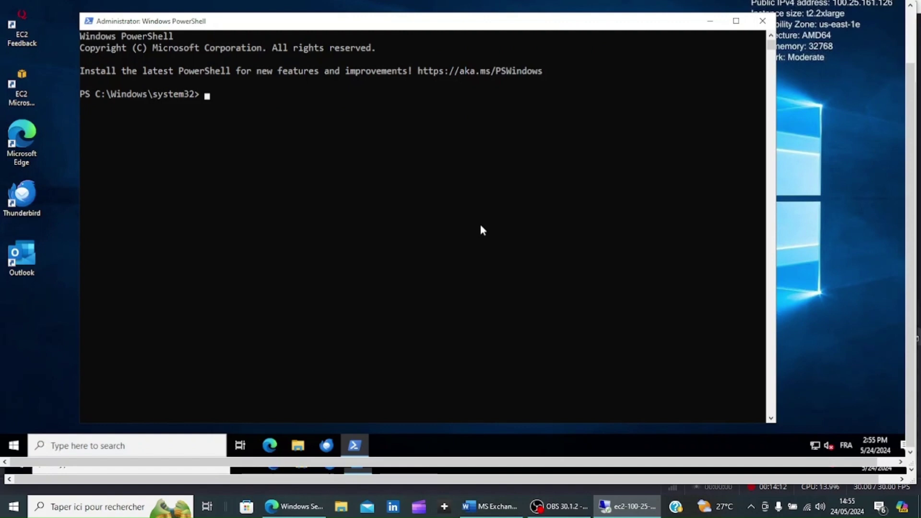
type("LaunchEMS")
key("Return")
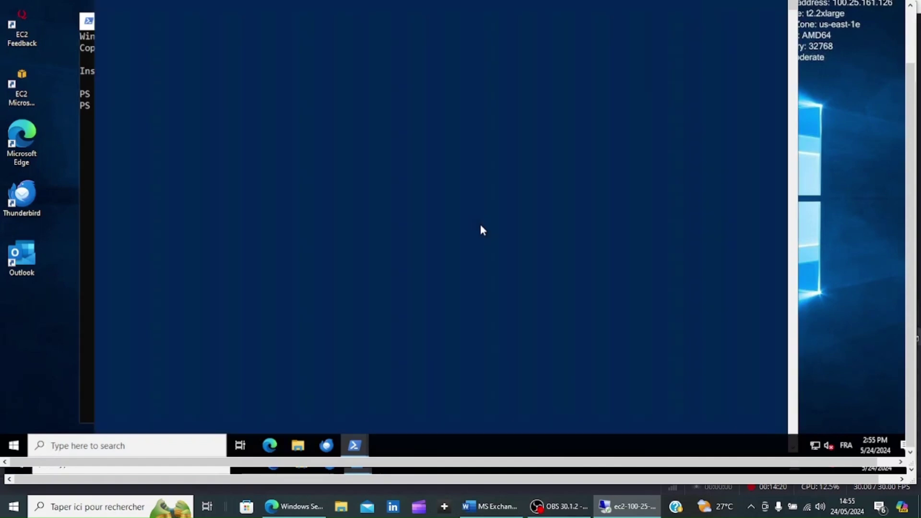
left_click_drag(903, 126, 894, 75)
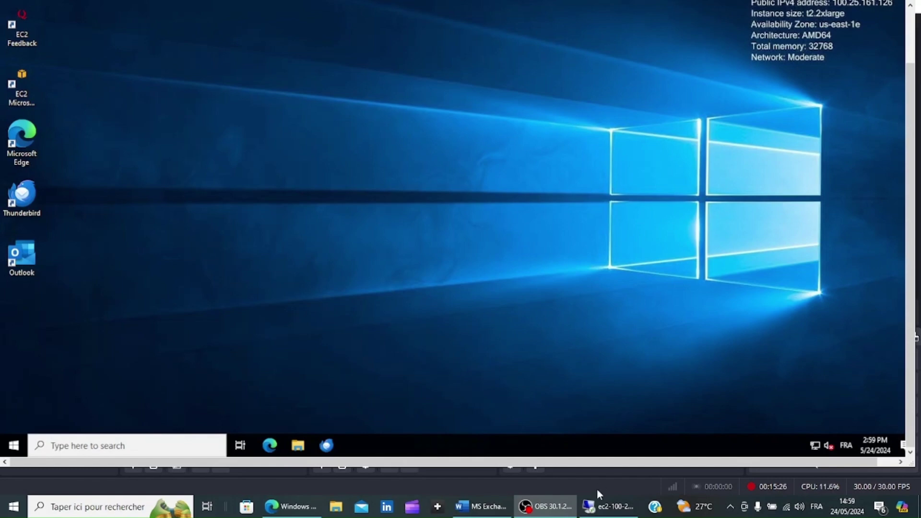
- Start Exchange Administrative Center from the Microsoft Exchange Server 2019 group in the Start app list
left_click(608, 506)
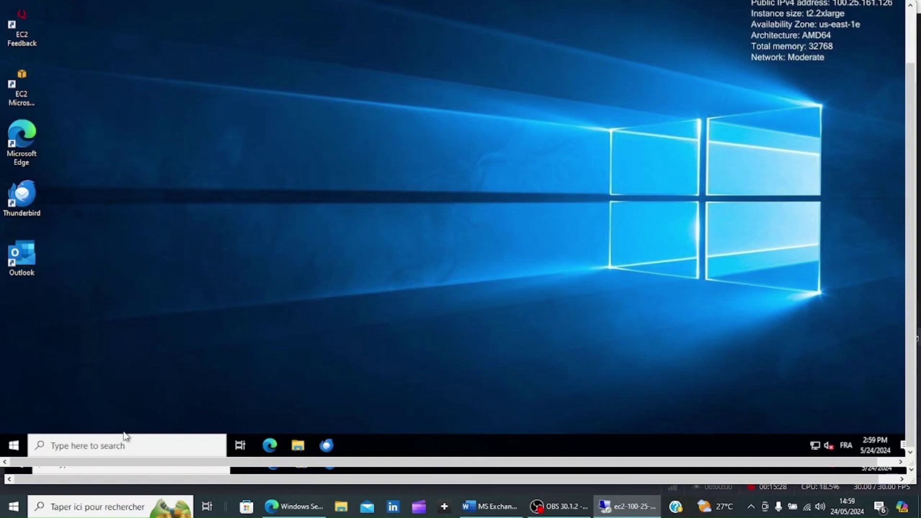
left_click(88, 446)
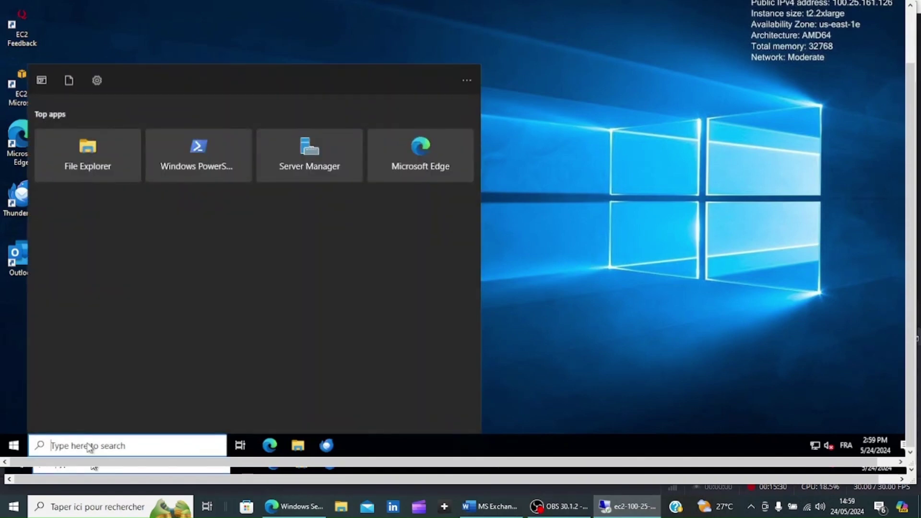
left_click(15, 446)
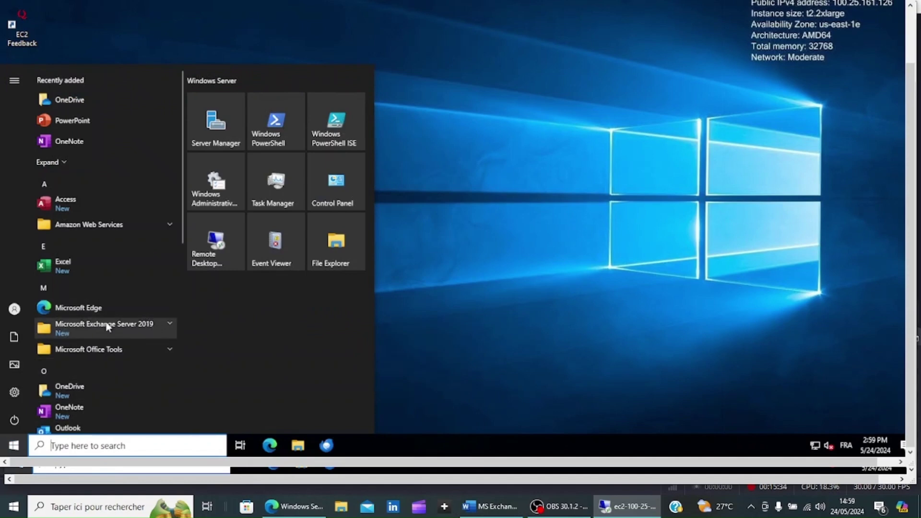
left_click(163, 322)
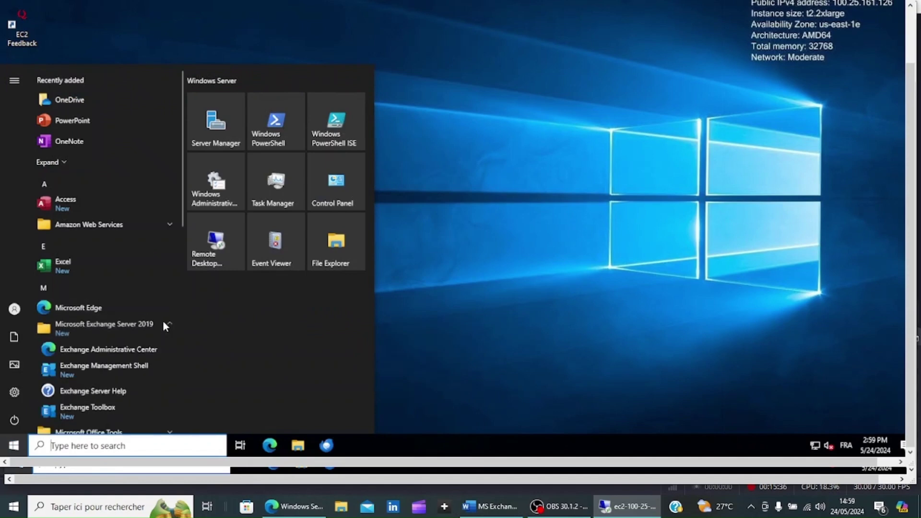
scroll(163, 321, "down", 3)
scroll(163, 320, "down", 3)
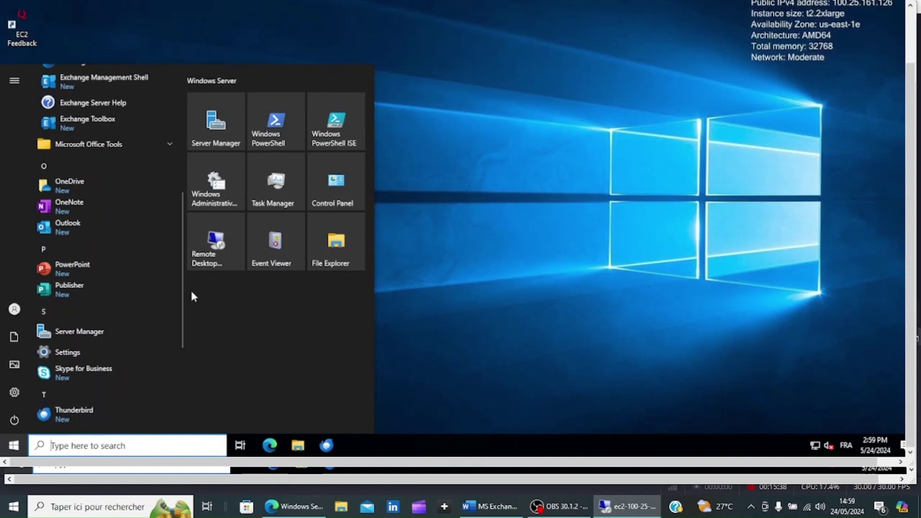
scroll(183, 292, "up", 1)
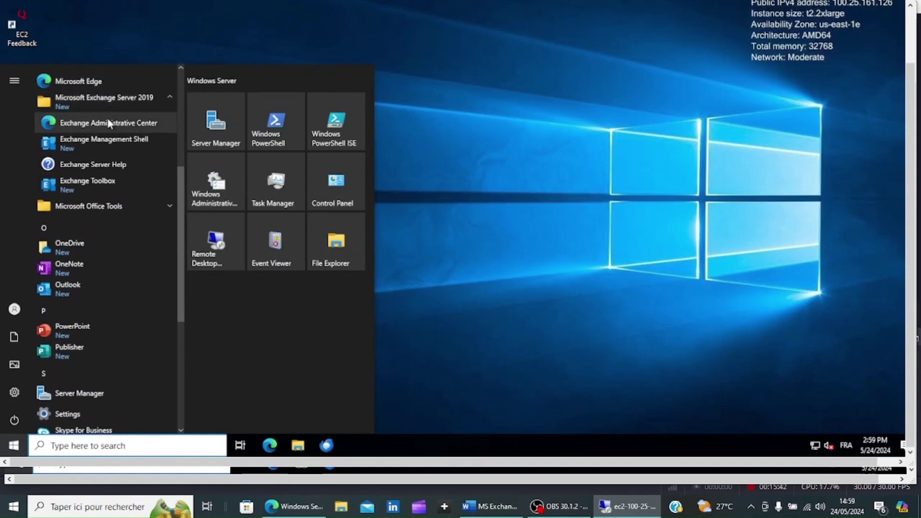
left_click(108, 122)
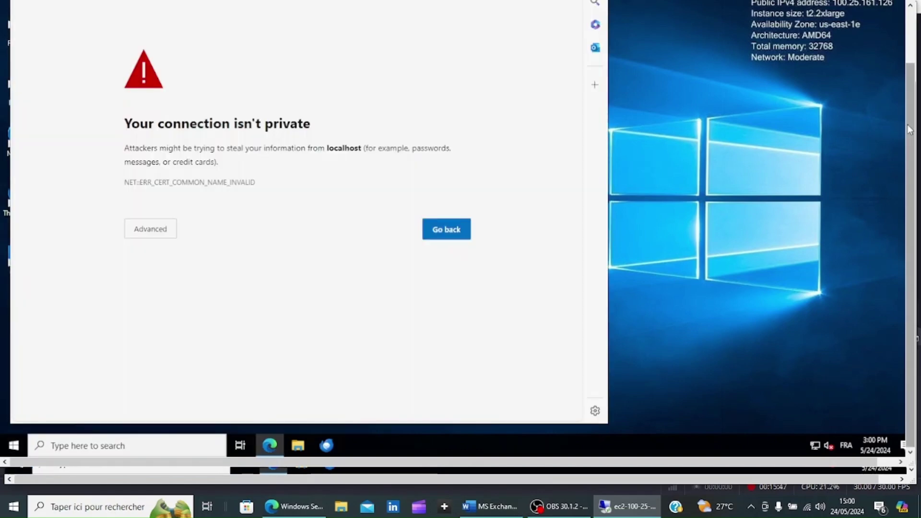
- Bypass the certificate warning to continue to localhost, then maximize Edge
left_click_drag(909, 129, 910, 74)
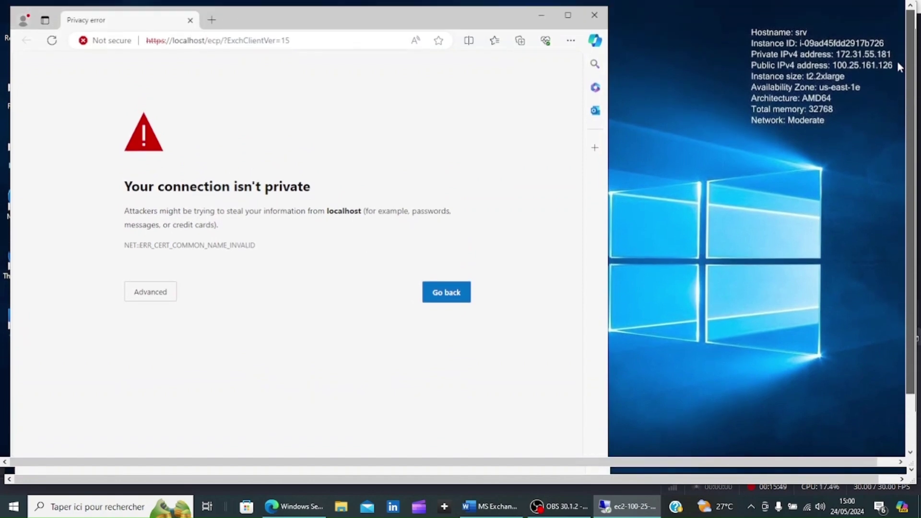
left_click(148, 294)
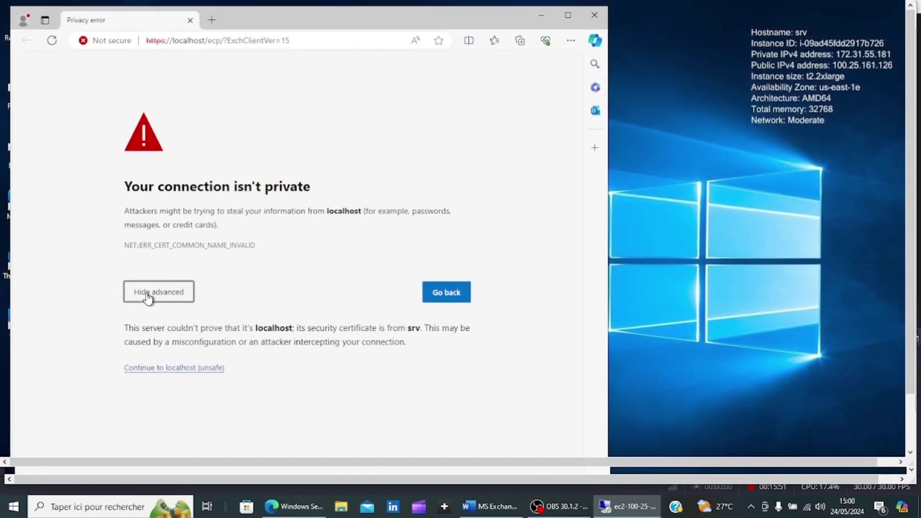
left_click(177, 373)
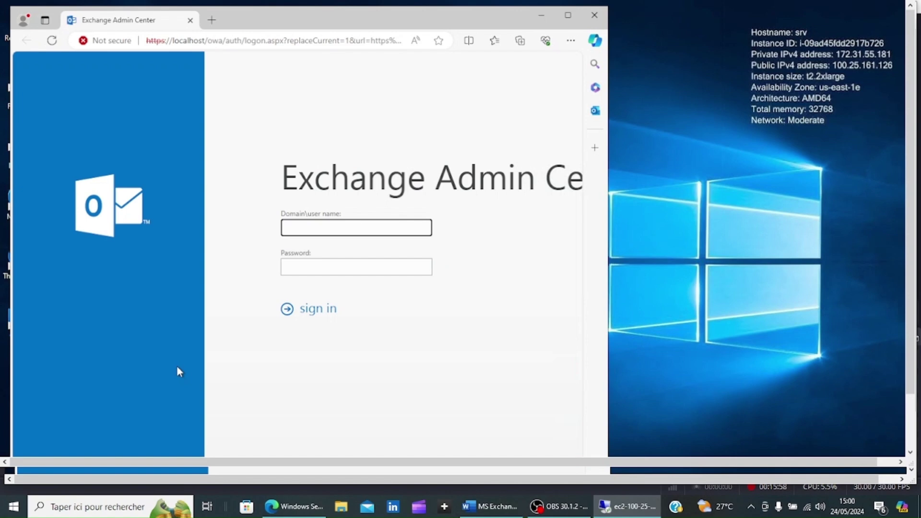
left_click(565, 18)
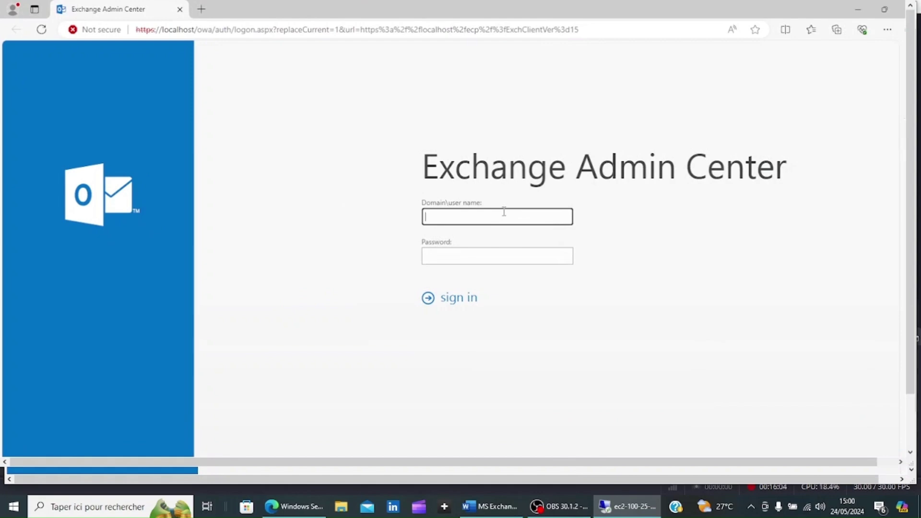
- Enter the admin account's user name and password and submit the sign-in
type("exchangeadmin")
key("Tab")
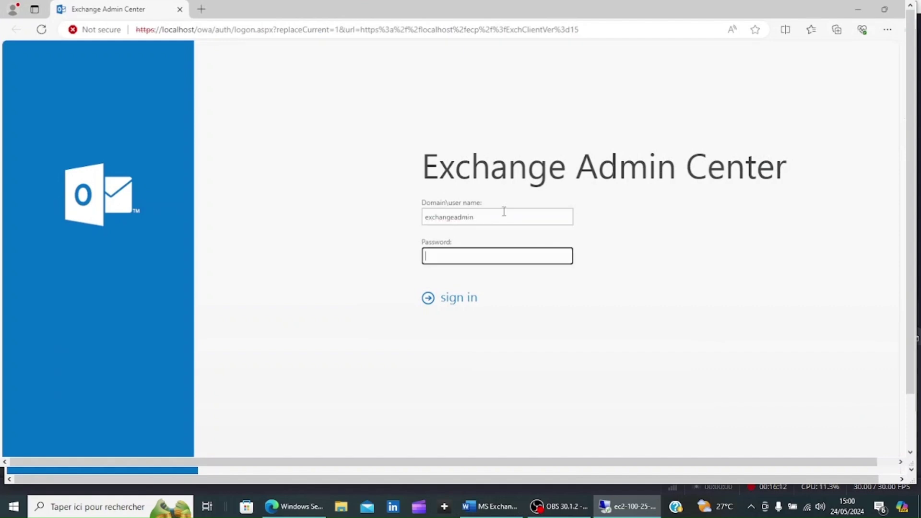
type("********")
left_click(455, 303)
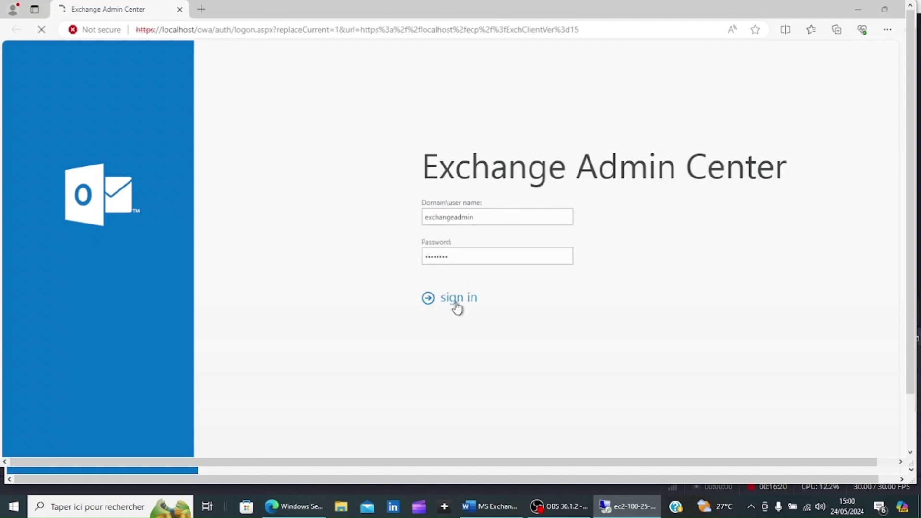
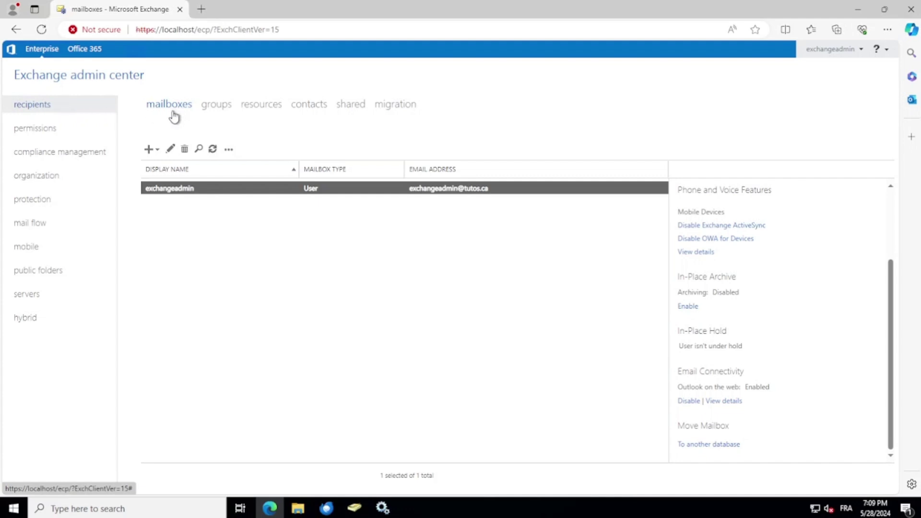
- Create a User mailbox for the existing client account and save it
left_click(149, 150)
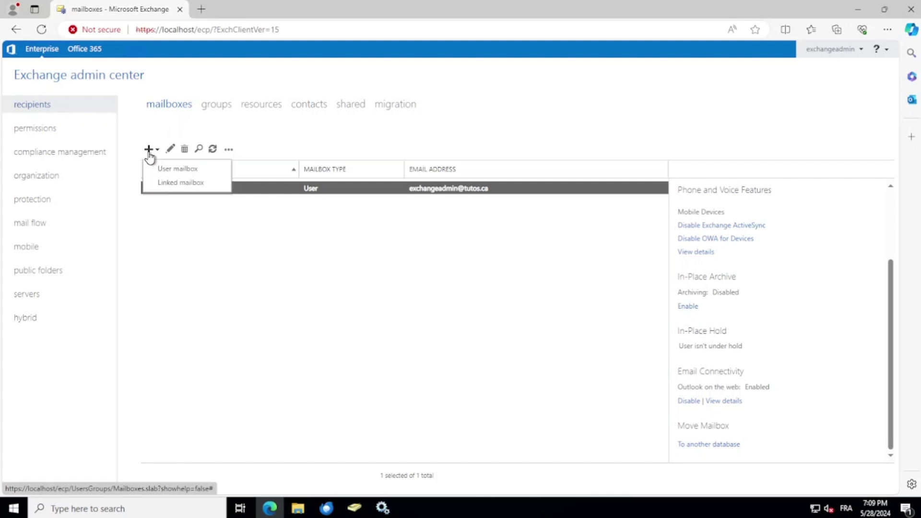
left_click(169, 170)
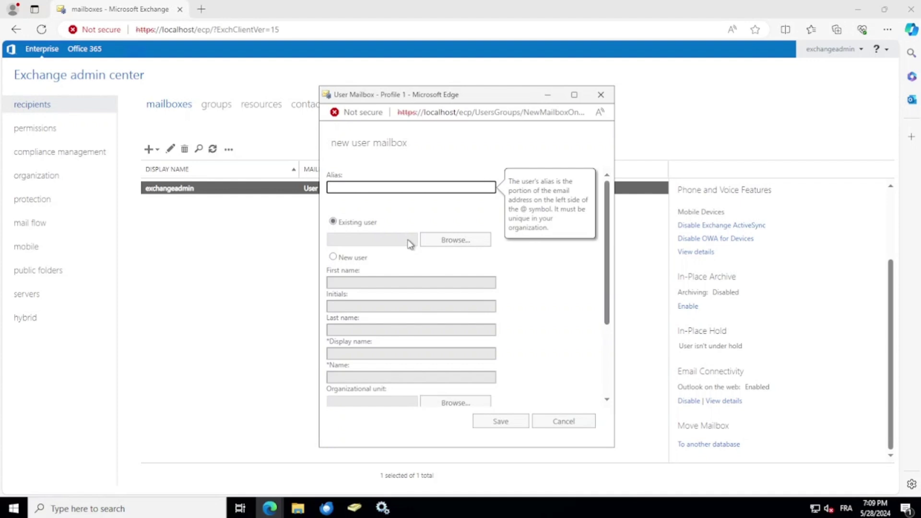
left_click(452, 242)
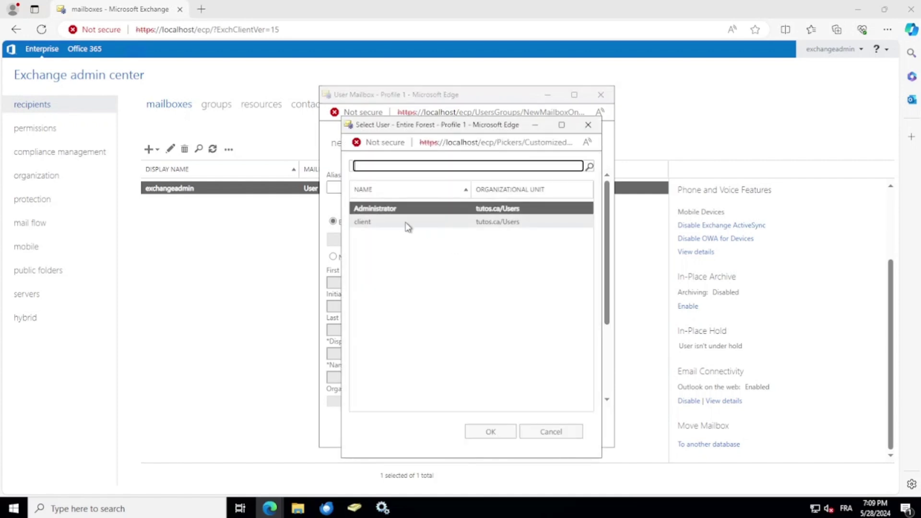
left_click(406, 225)
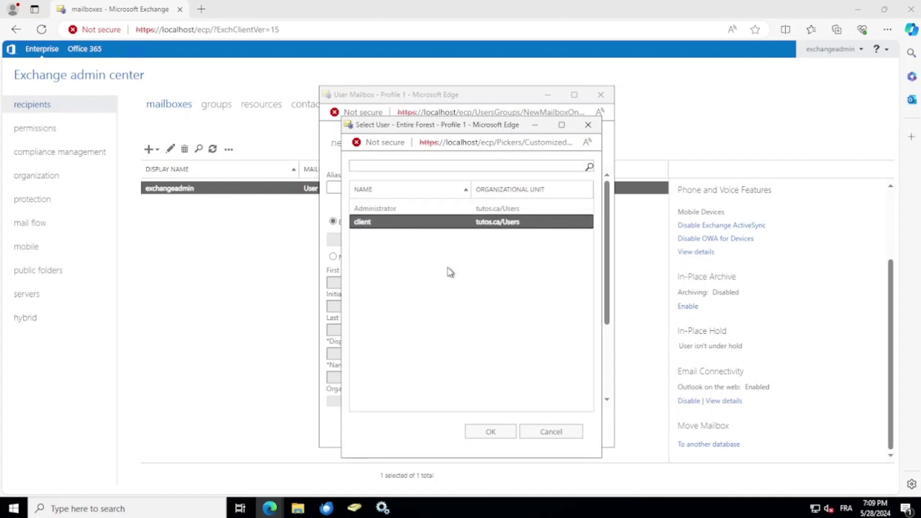
left_click(494, 433)
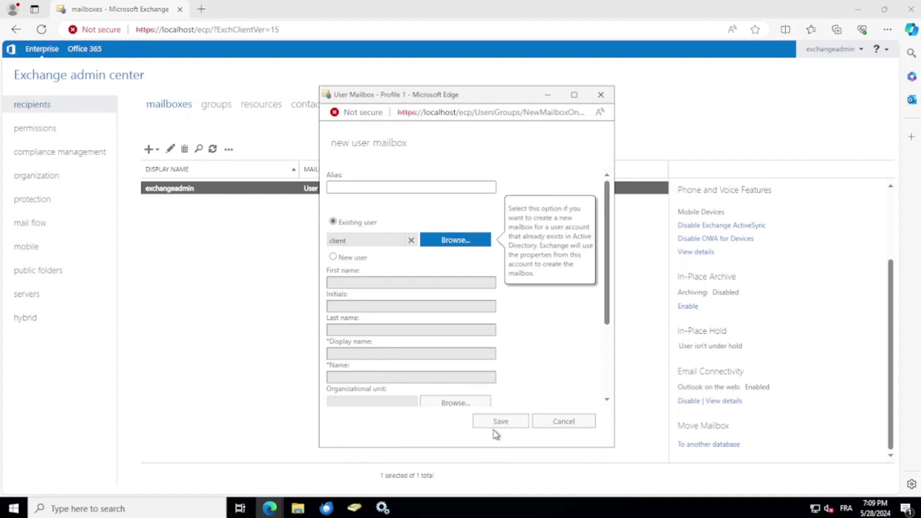
left_click(508, 424)
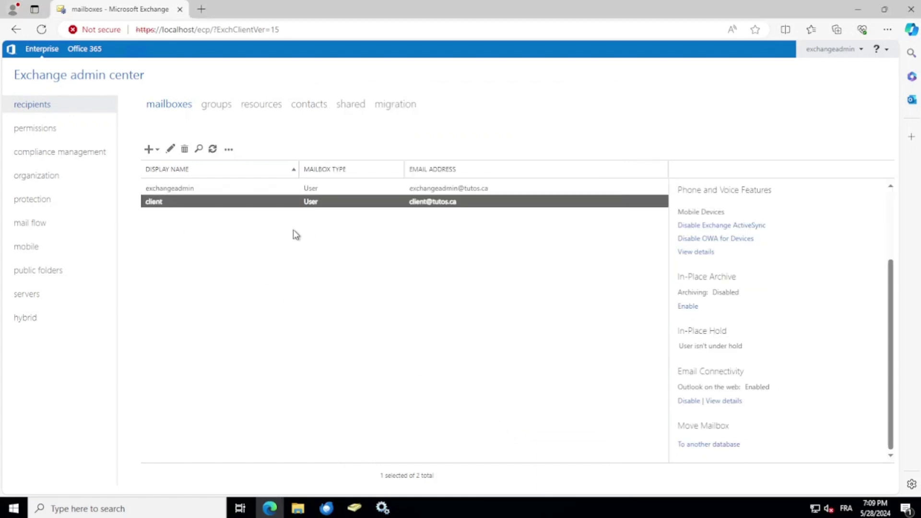
- Start a new-user mailbox with first name and display name user1
left_click(150, 149)
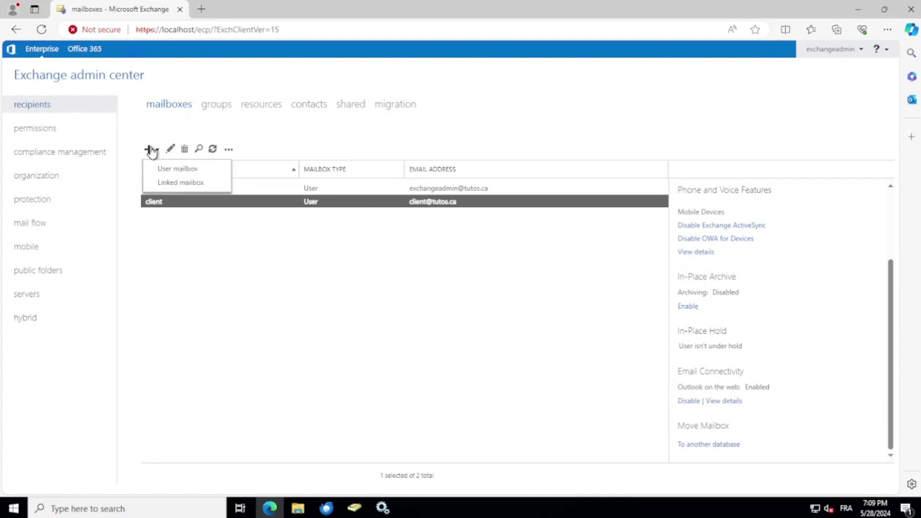
left_click(166, 169)
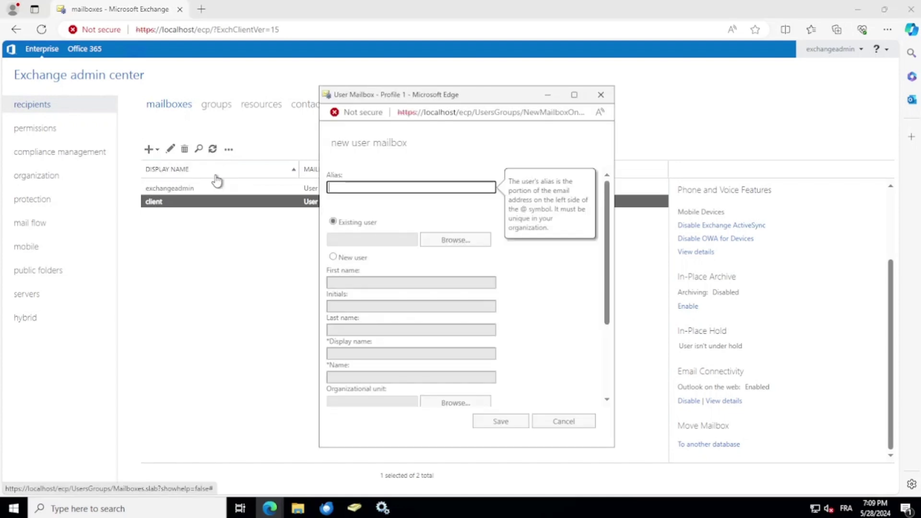
left_click(333, 257)
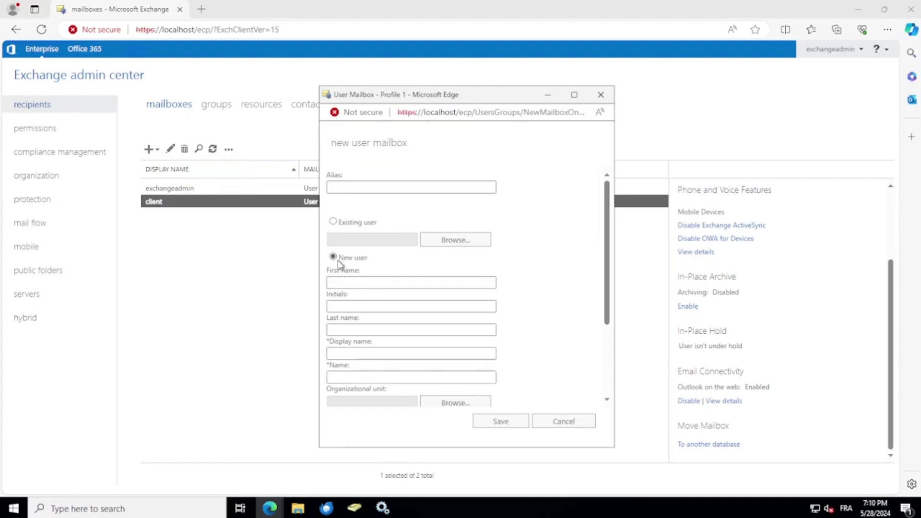
left_click(356, 283)
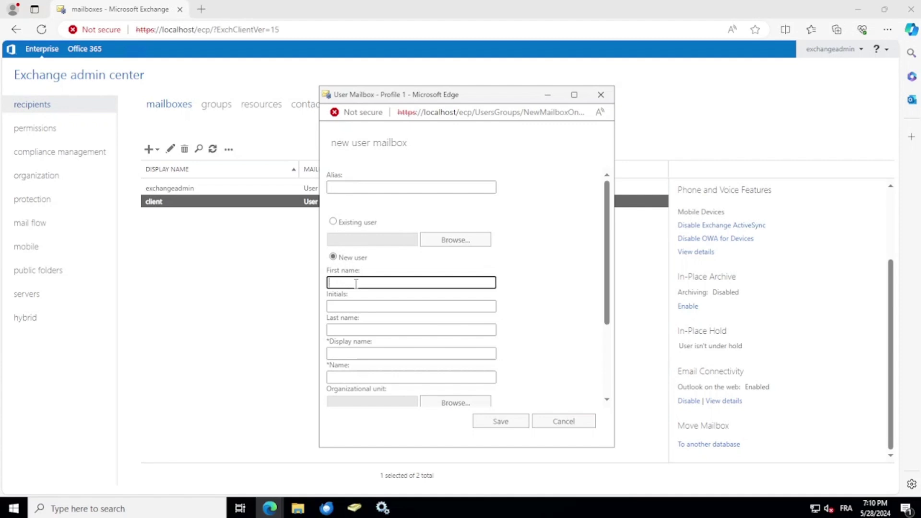
type("user1")
left_click(363, 353)
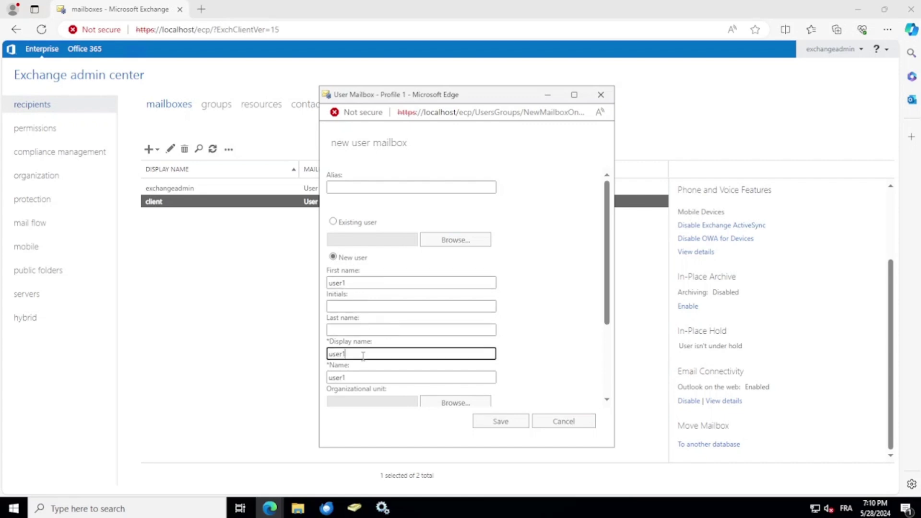
scroll(363, 357, "down", 2)
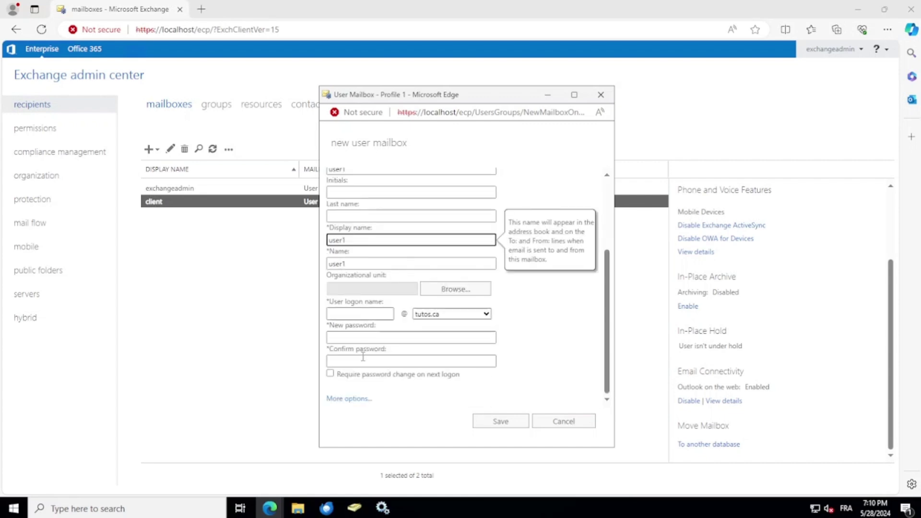
- Set logon name user1 with a confirmed password and save the mailbox
left_click(357, 314)
type("user")
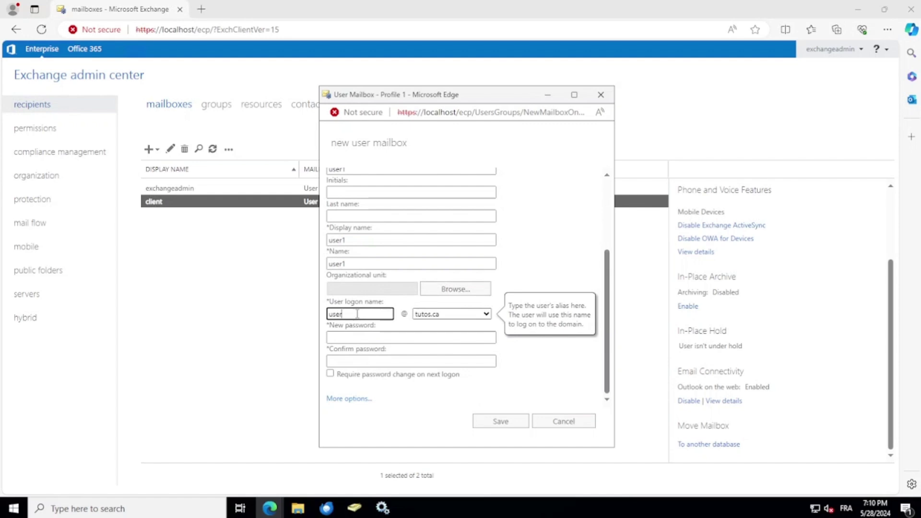
type("1")
left_click(351, 338)
type("••••••")
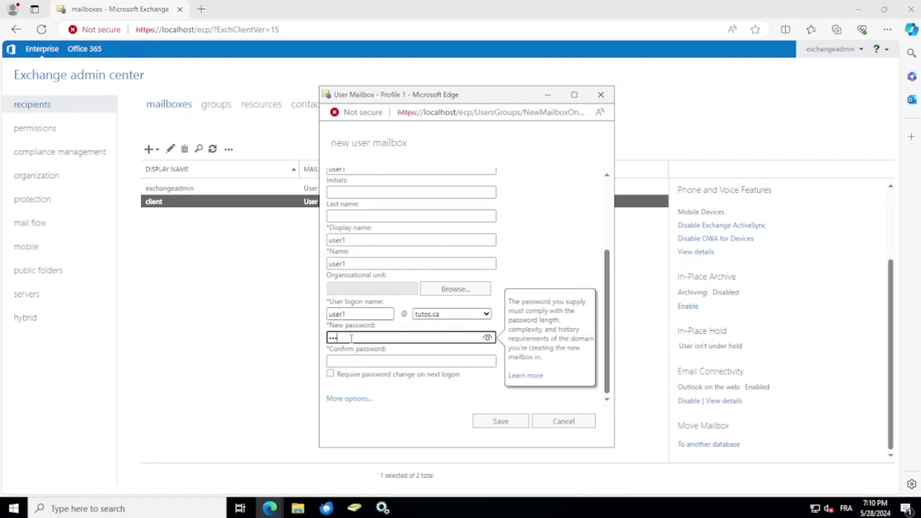
type("•")
left_click(370, 363)
type("••••••")
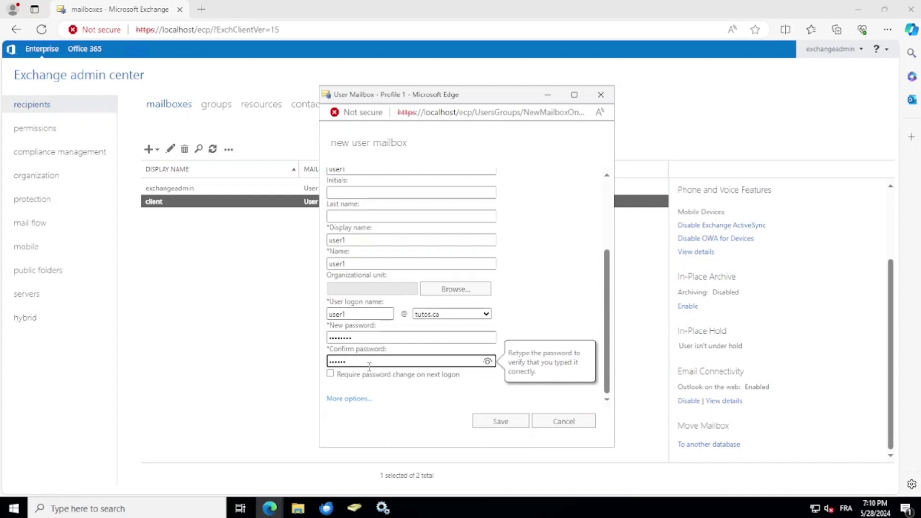
left_click(488, 421)
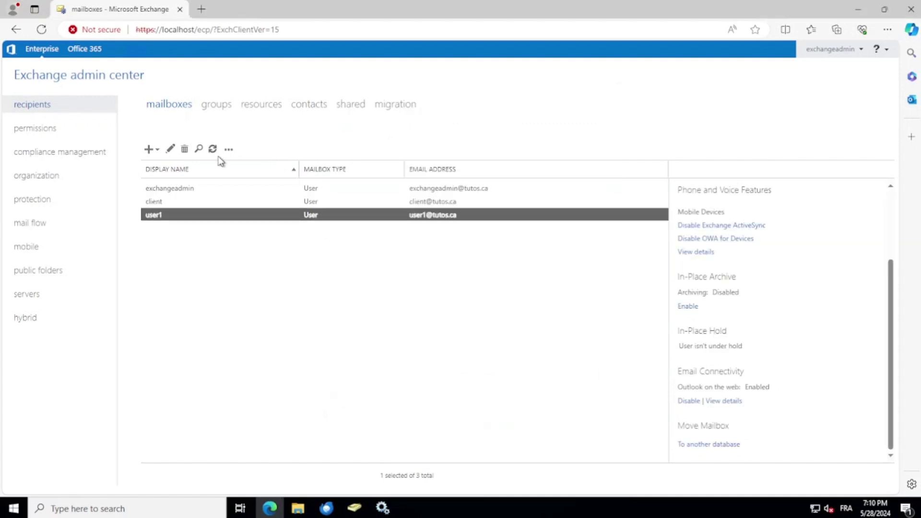
left_click(150, 150)
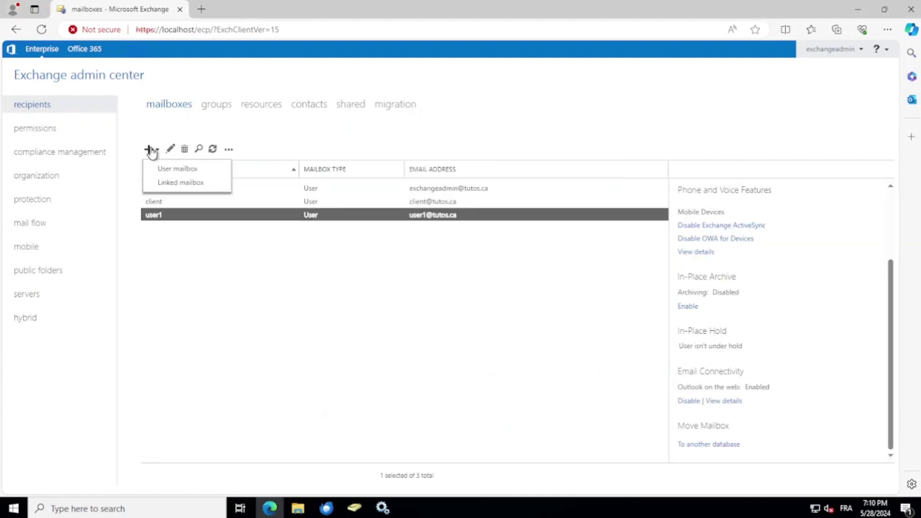
left_click(179, 170)
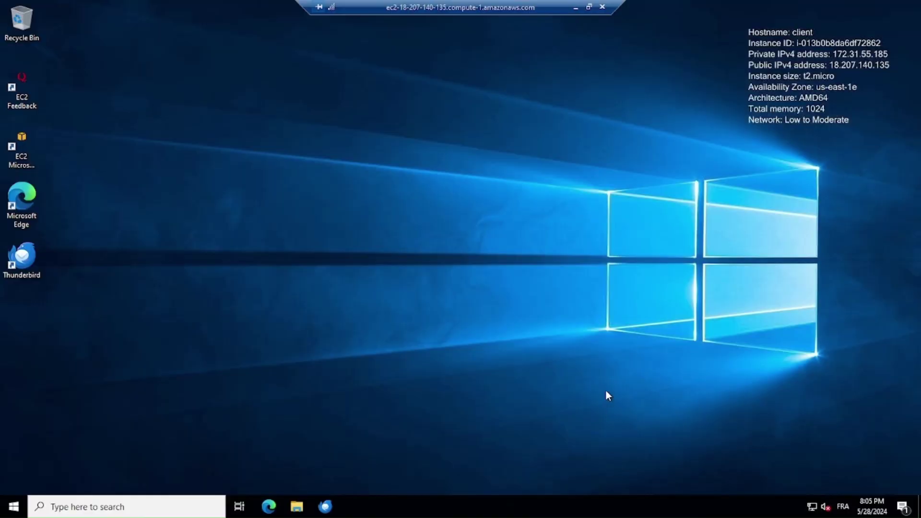
left_click(269, 506)
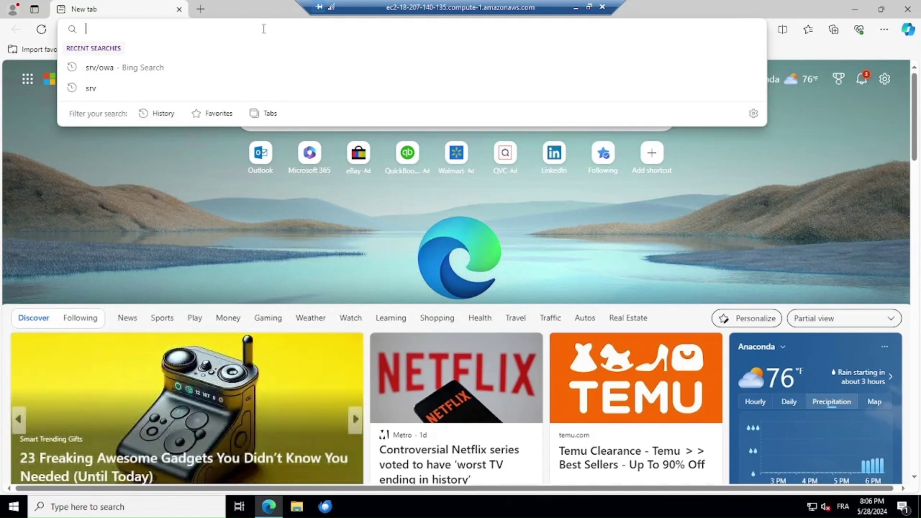
type("https://srv/owa")
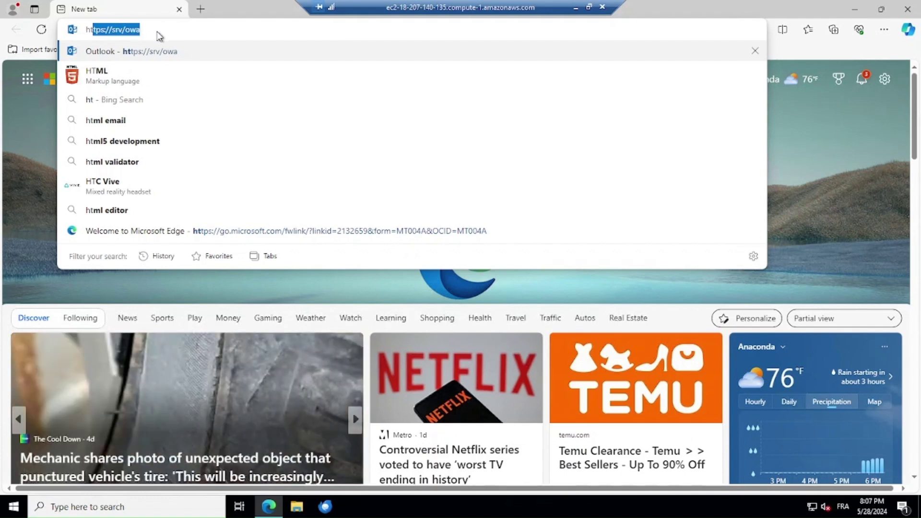
key("Return")
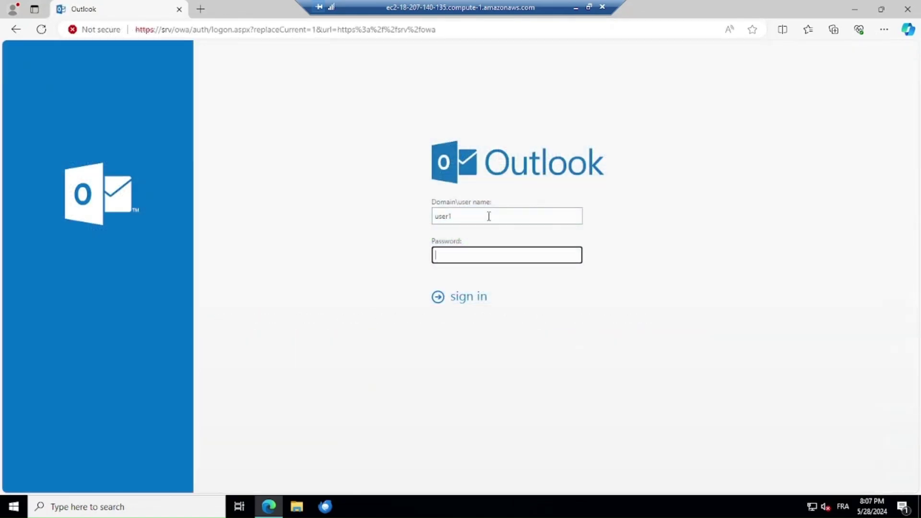
- Sign in to Outlook on the web as user1 with its password
left_click(456, 216)
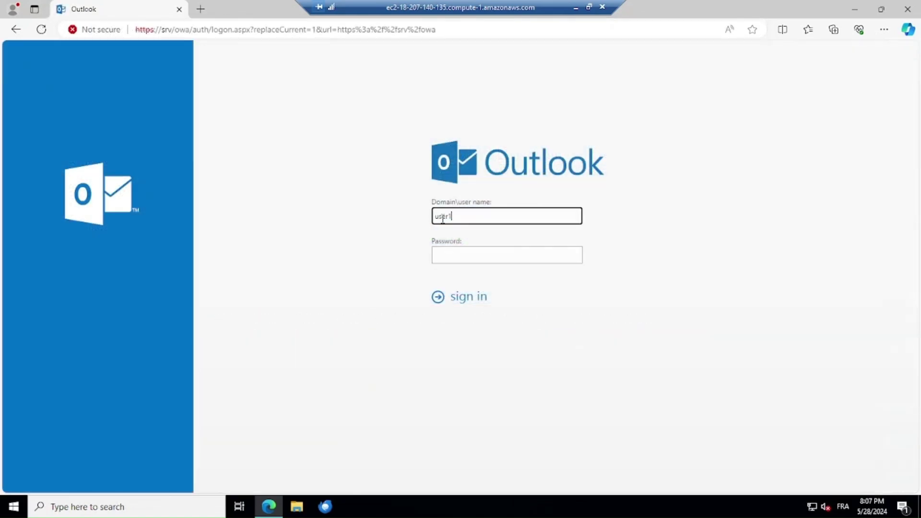
left_click(456, 255)
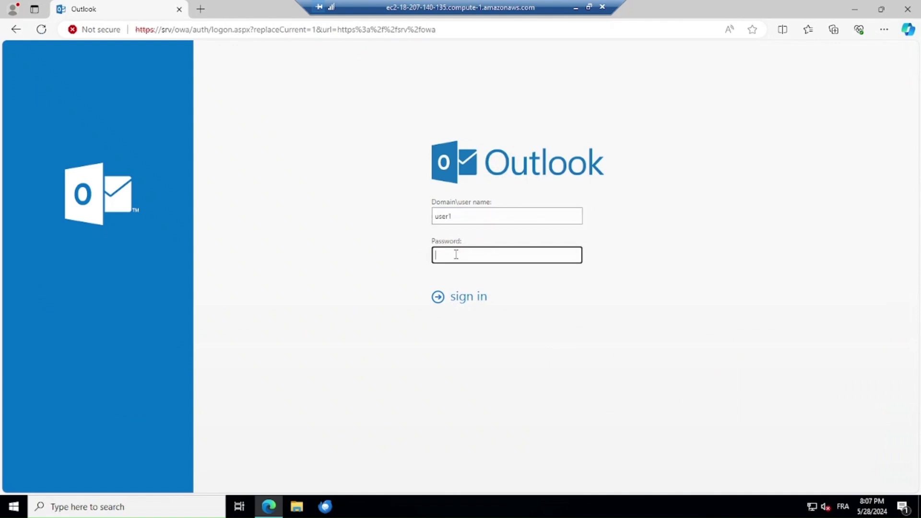
type("******")
left_click(442, 298)
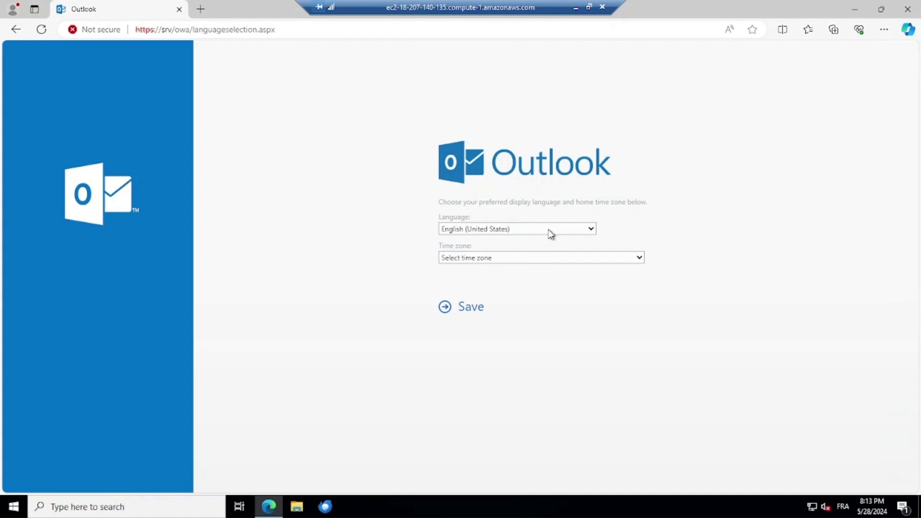
- Choose français (France) and (UTC) Coordinated Universal Time, then save
left_click(548, 232)
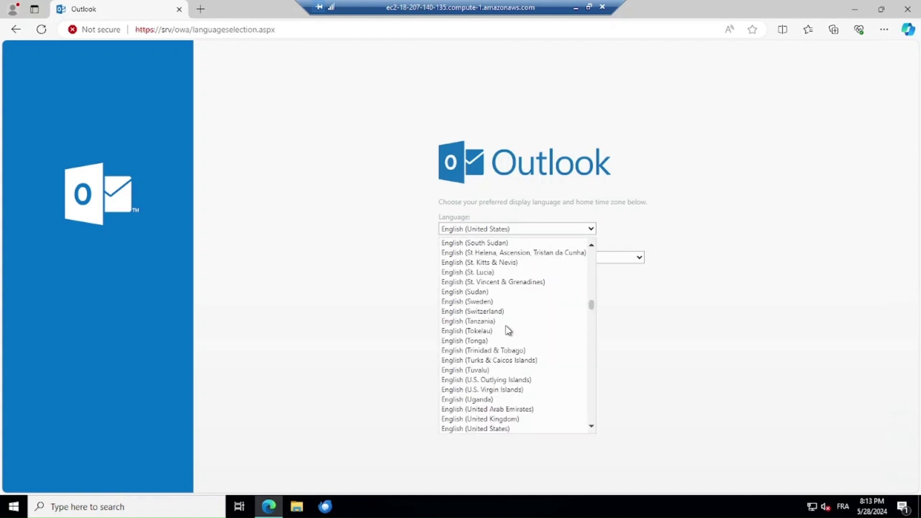
scroll(495, 365, "down", 9)
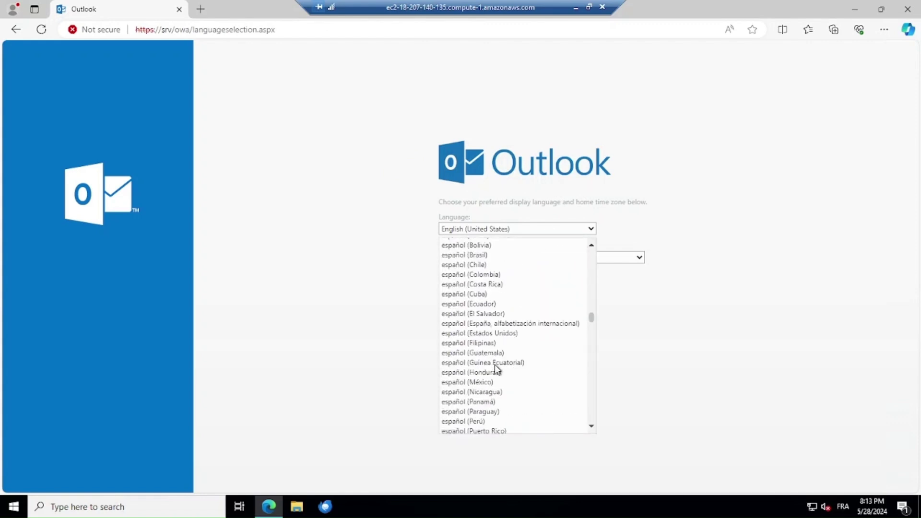
left_click_drag(592, 319, 587, 345)
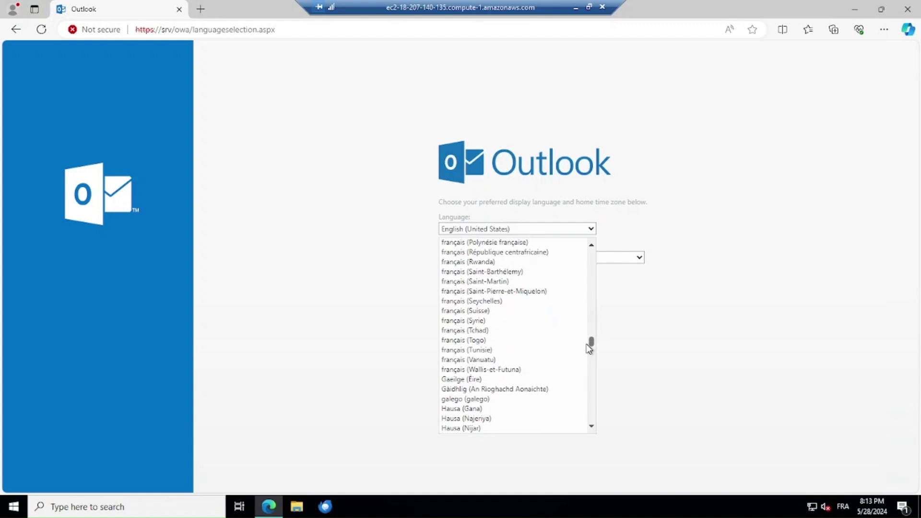
left_click_drag(589, 349, 589, 335)
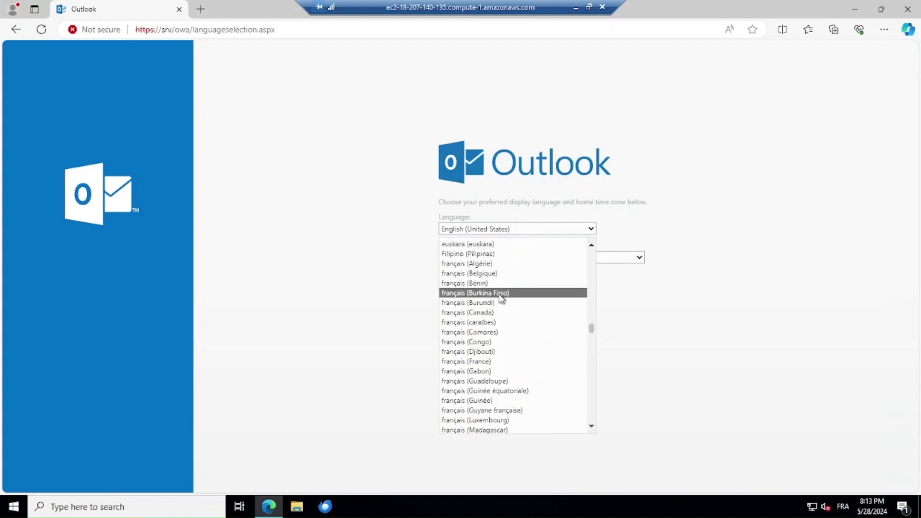
left_click(486, 362)
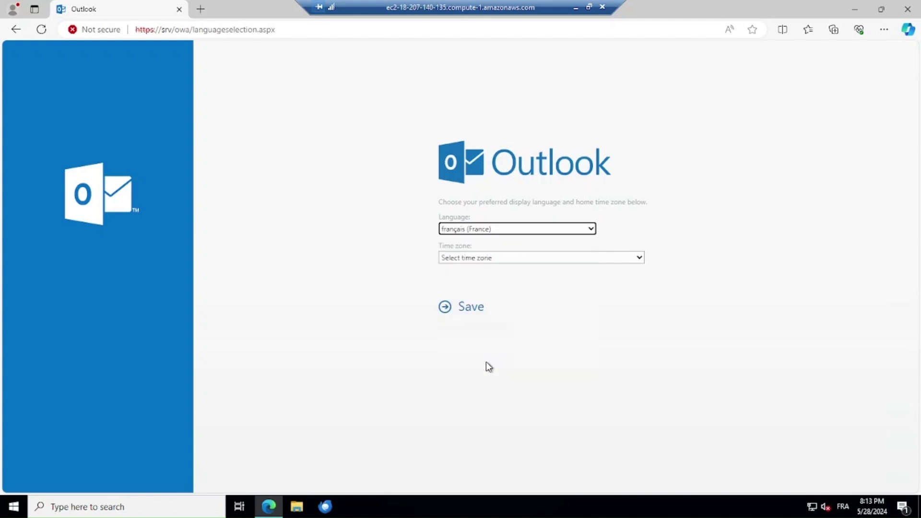
left_click(519, 258)
scroll(482, 430, "down", 7)
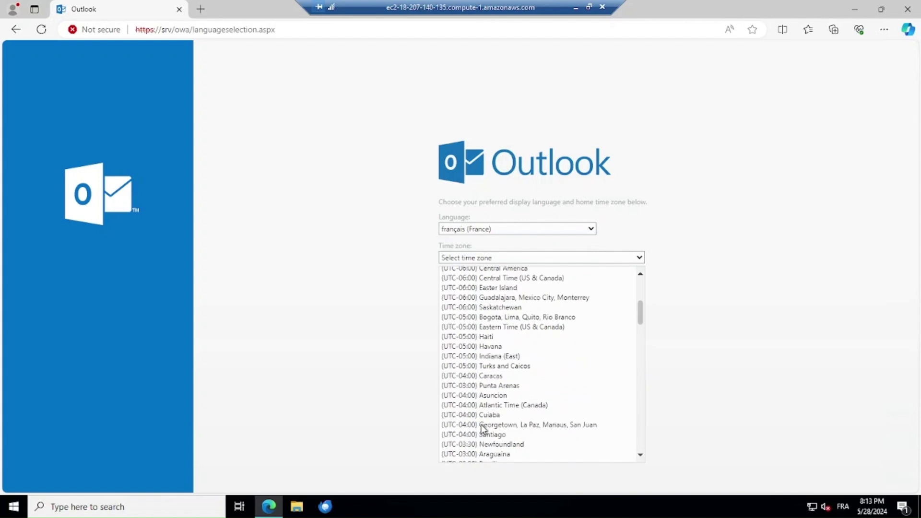
scroll(483, 429, "up", 3)
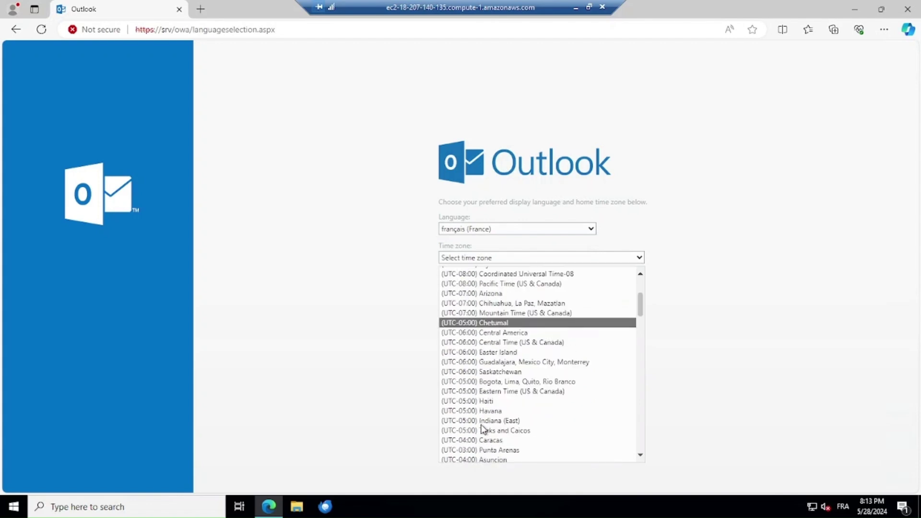
scroll(482, 428, "down", 7)
scroll(482, 428, "down", 1)
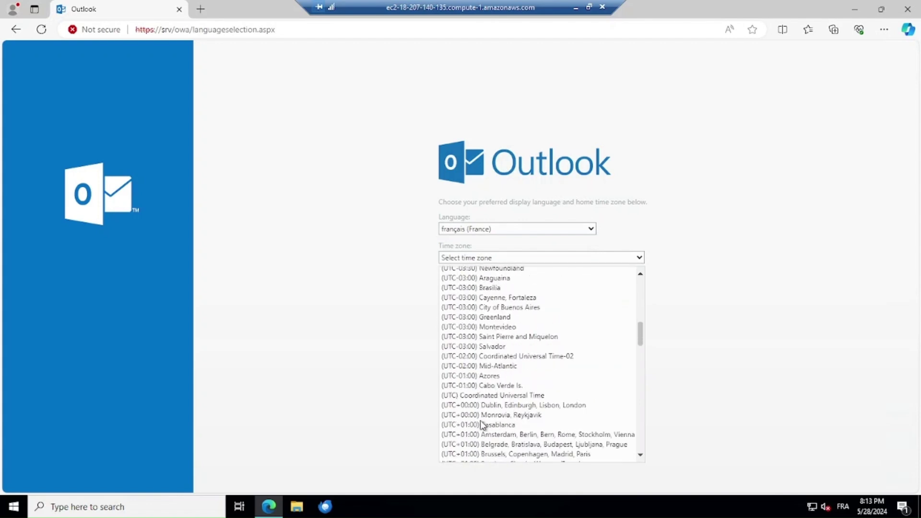
left_click(479, 391)
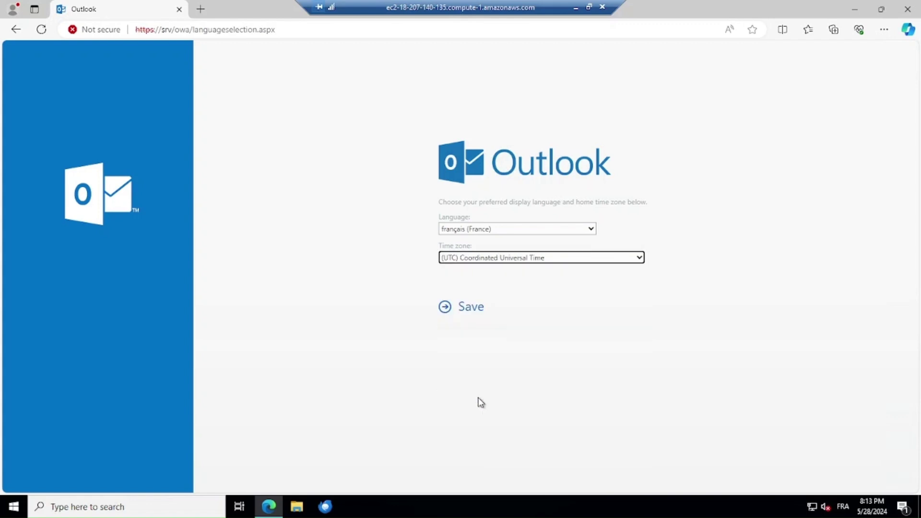
left_click(467, 310)
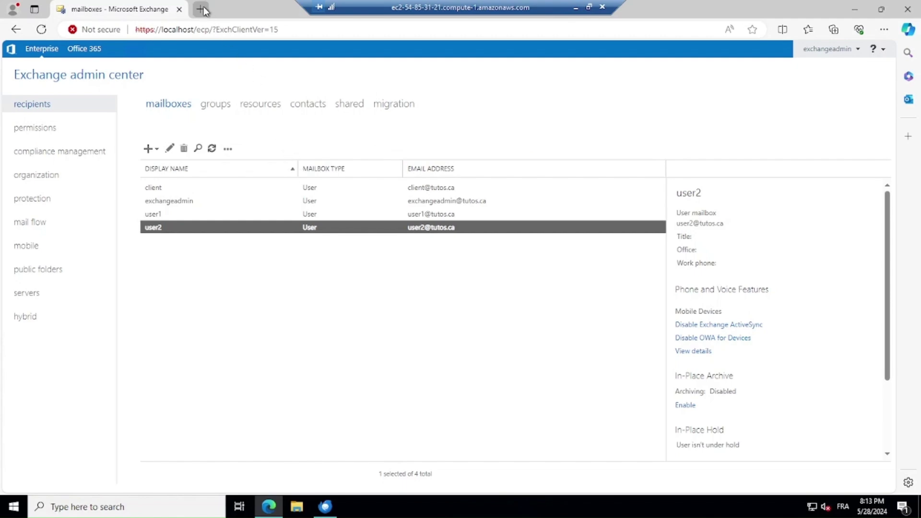
- In a new tab, open the srv/owa address and sign in as user2
left_click(201, 9)
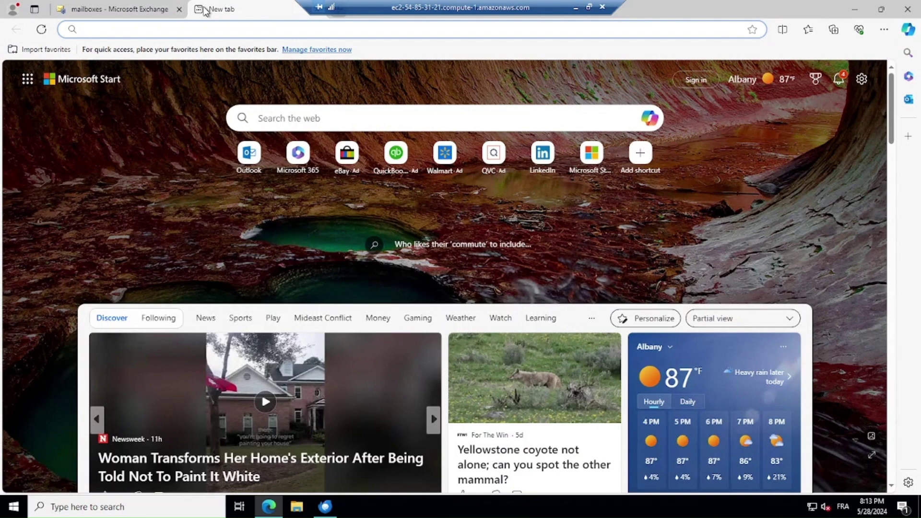
type("h")
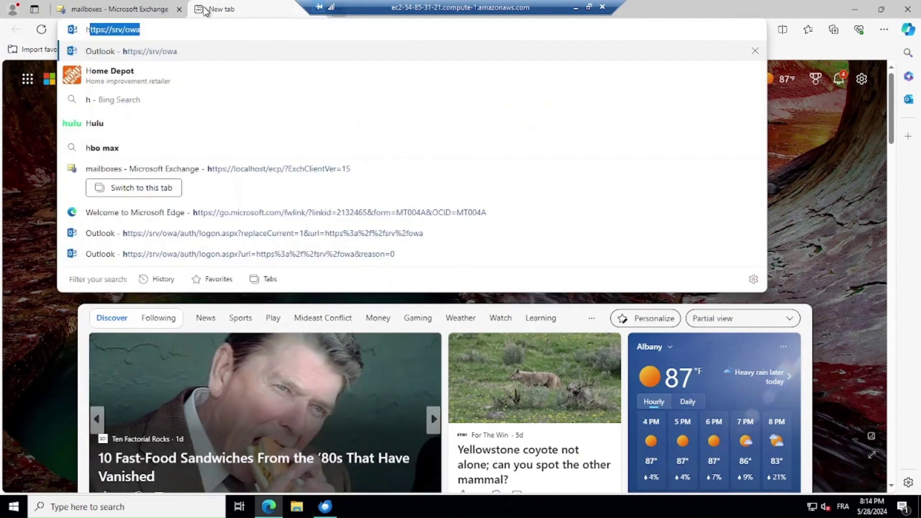
type("tpd")
key("BackSpace")
key("BackSpace")
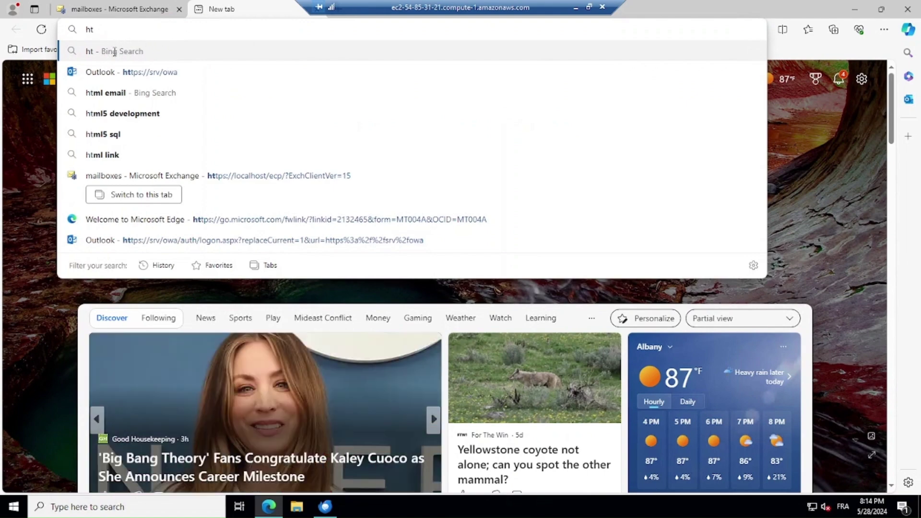
left_click(132, 76)
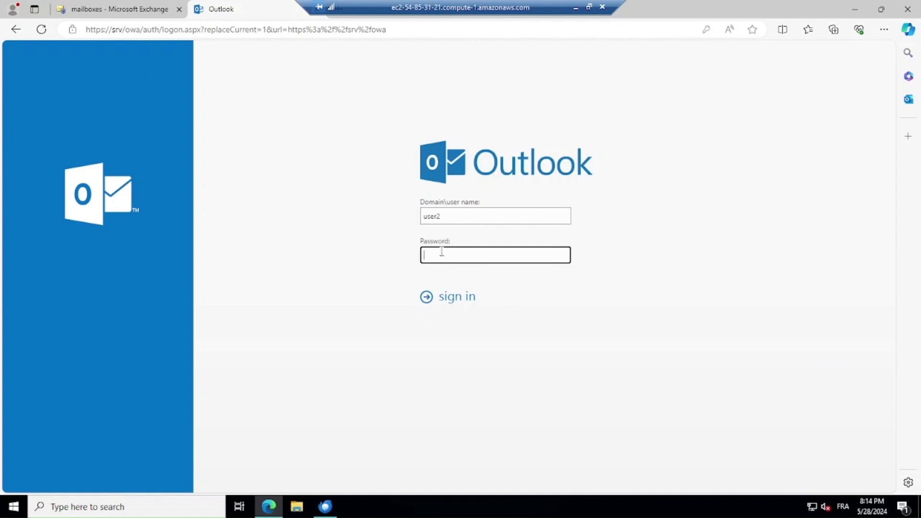
type("•••••••")
key("Return")
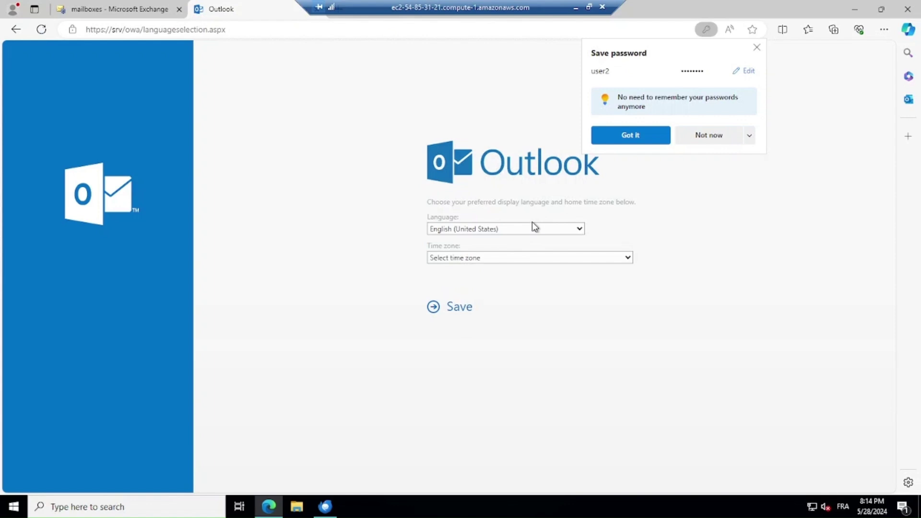
- Set user2's language to français (France) and time zone to UTC, then save
left_click(538, 228)
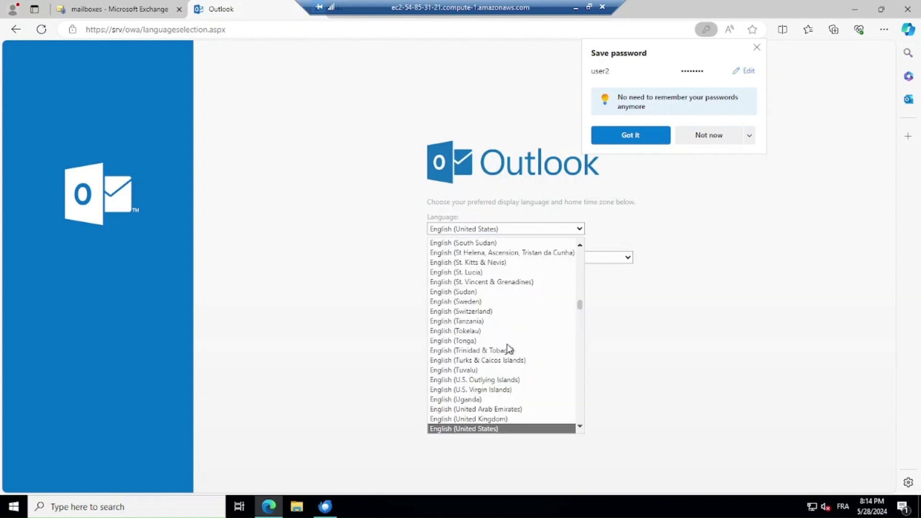
scroll(501, 350, "down", 15)
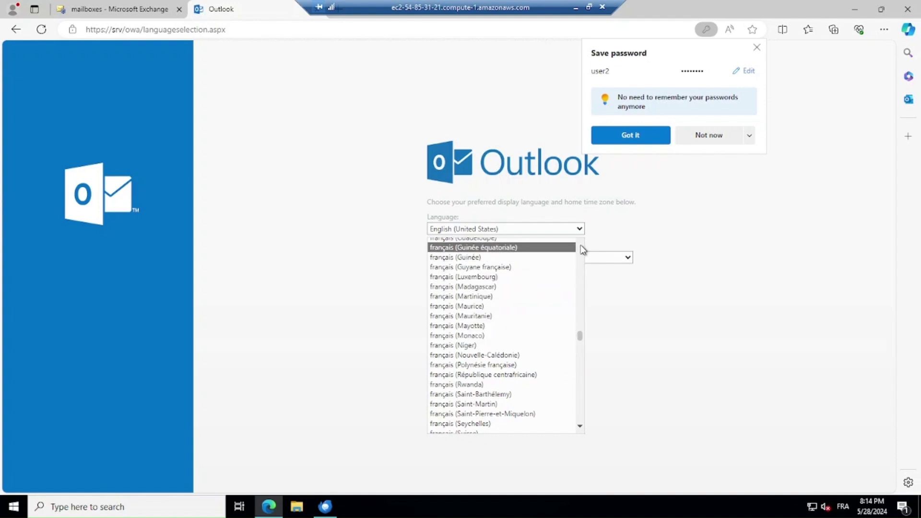
scroll(582, 250, "up", 2)
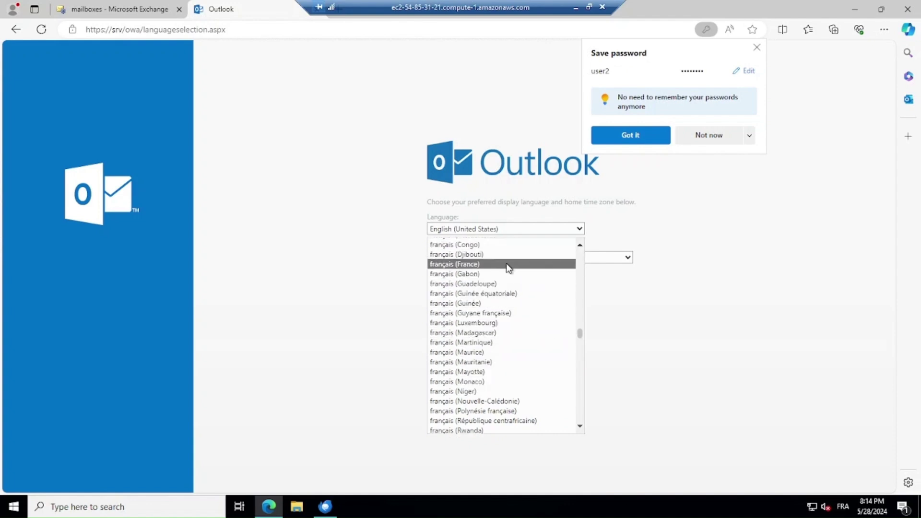
left_click(506, 263)
left_click(508, 260)
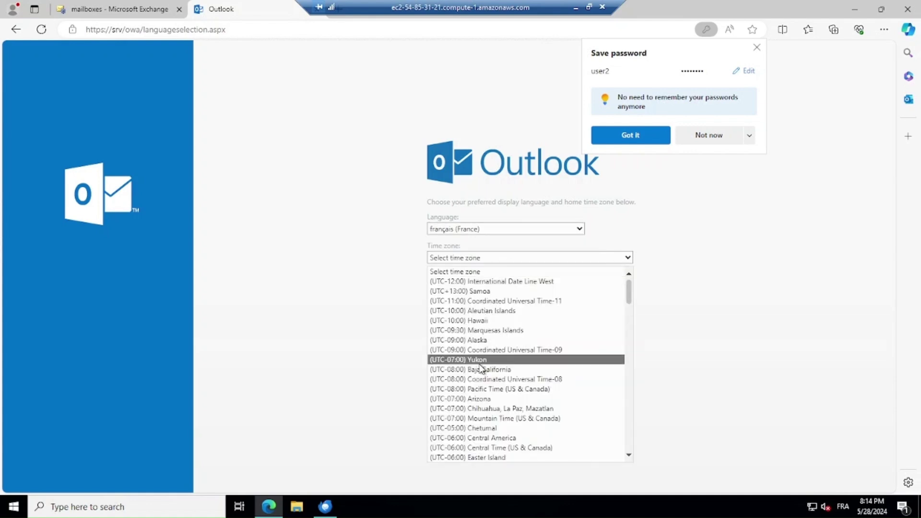
scroll(482, 368, "down", 20)
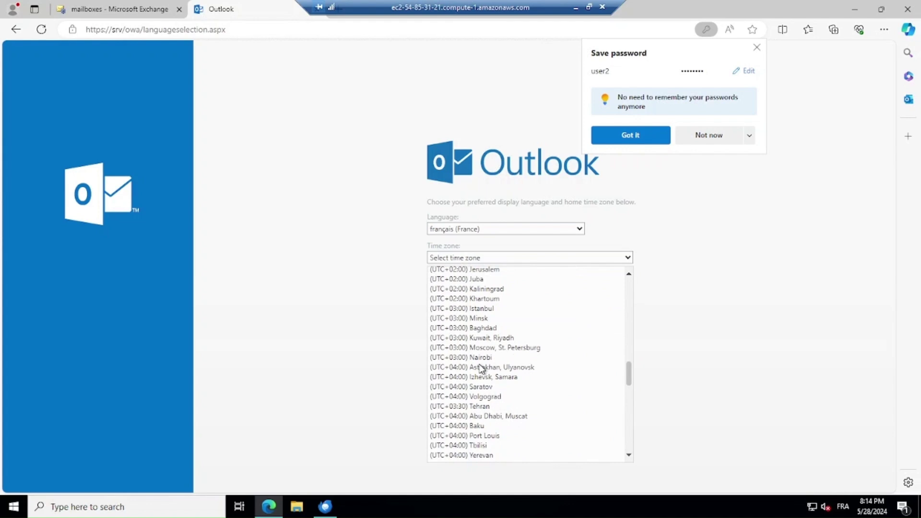
scroll(481, 367, "up", 8)
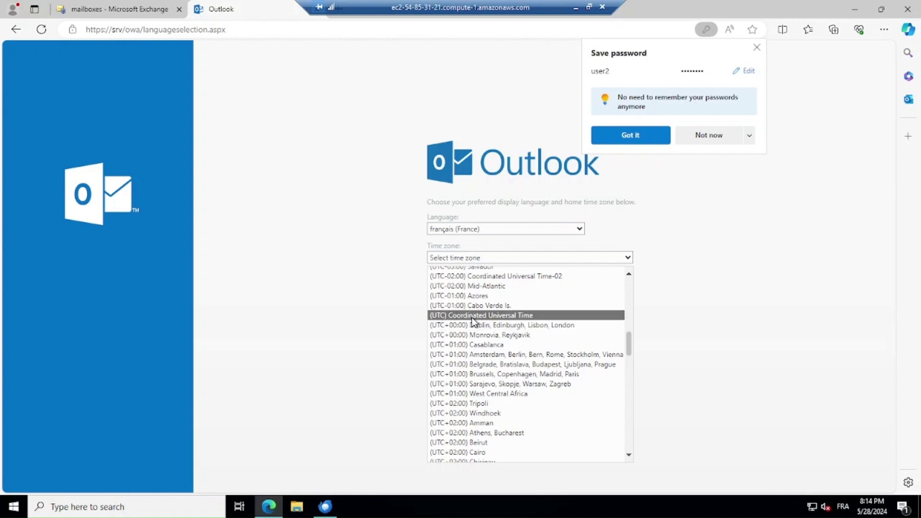
left_click(471, 317)
left_click(459, 308)
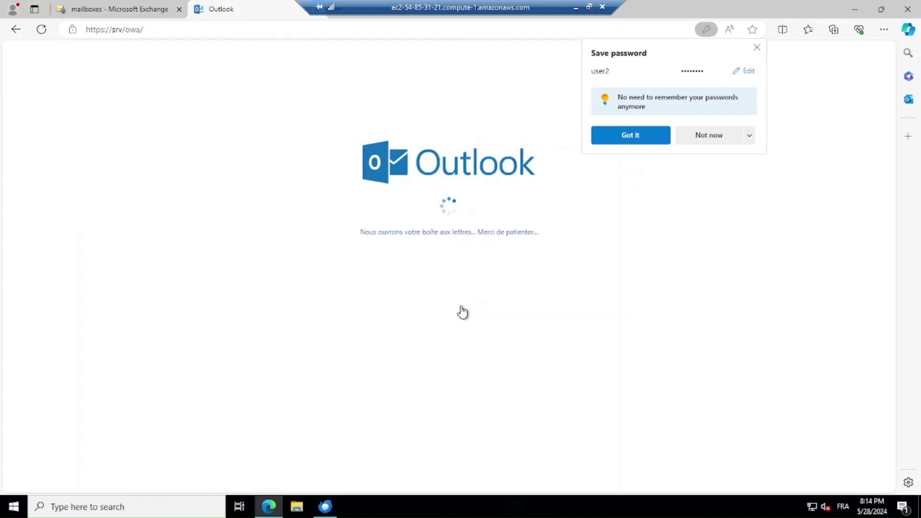
- Dismiss the save-password prompt and start a new message addressed to user1
left_click(756, 48)
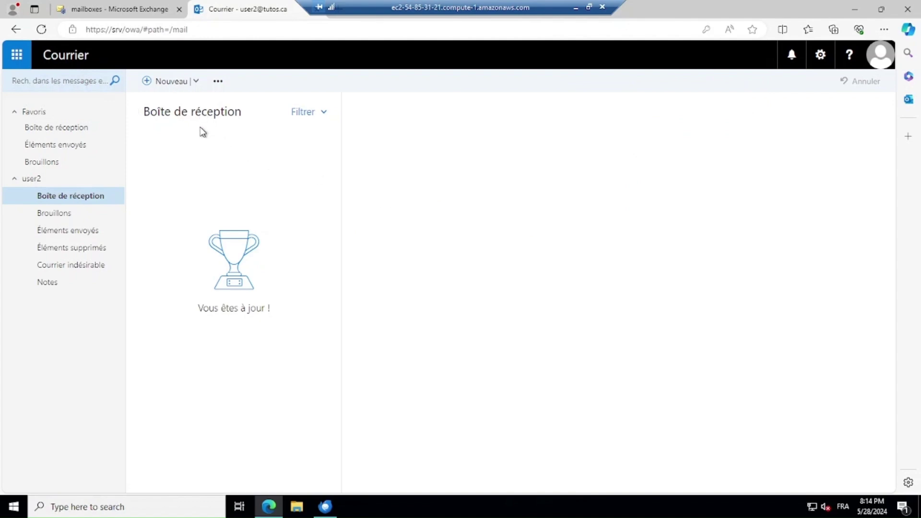
left_click(162, 83)
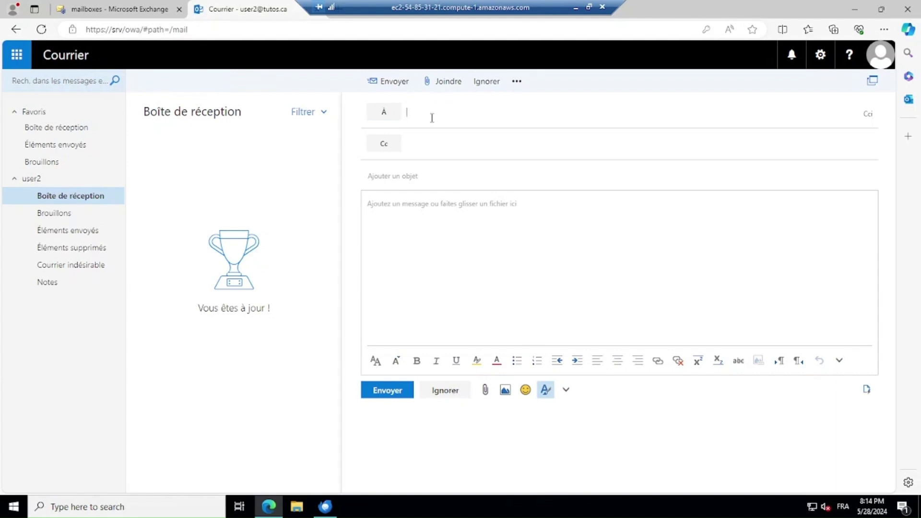
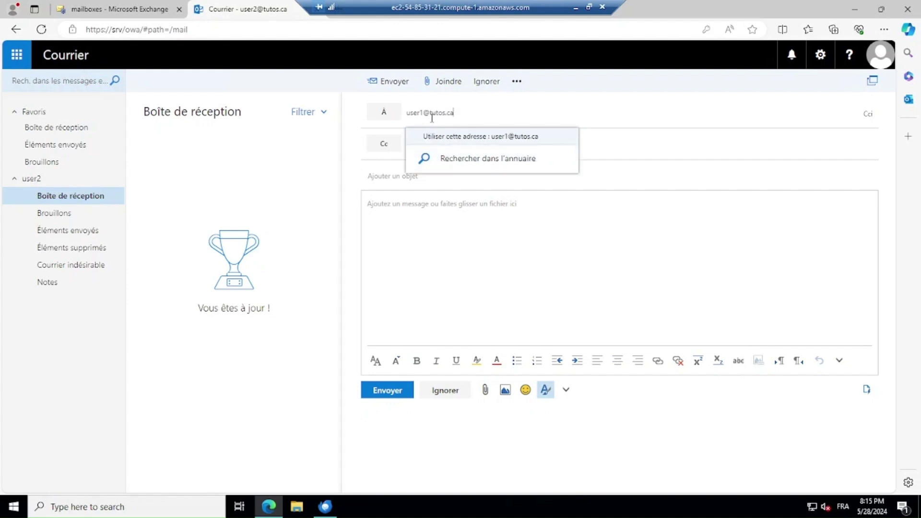
left_click(391, 144)
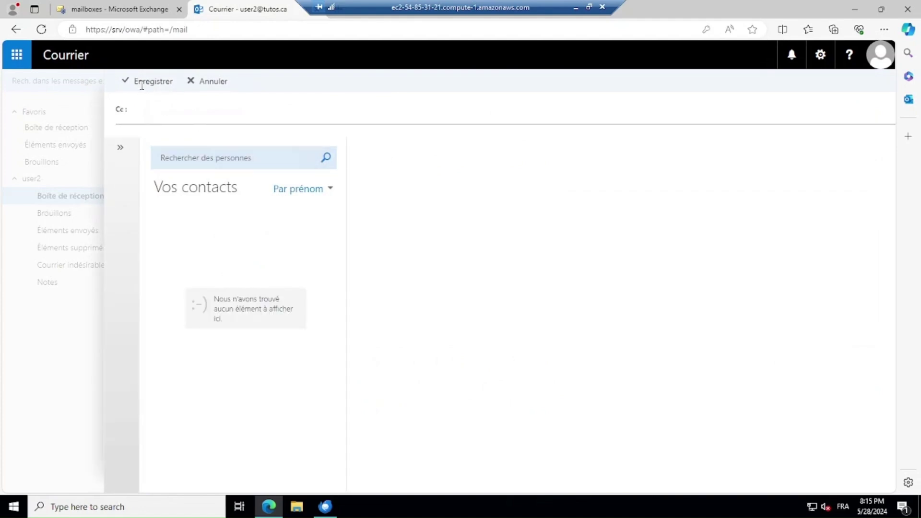
- Add the Exchange admin account's address in Cc and enter subject 'Test de communication'
left_click(210, 83)
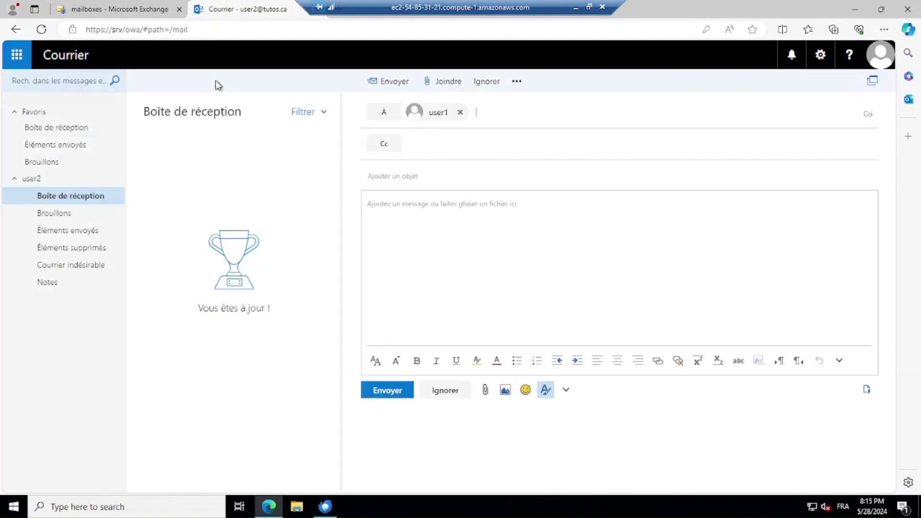
left_click(441, 141)
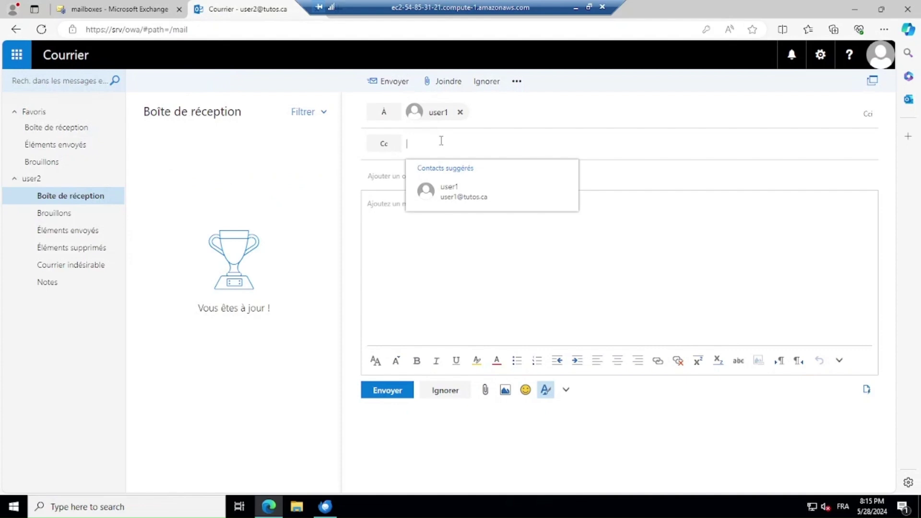
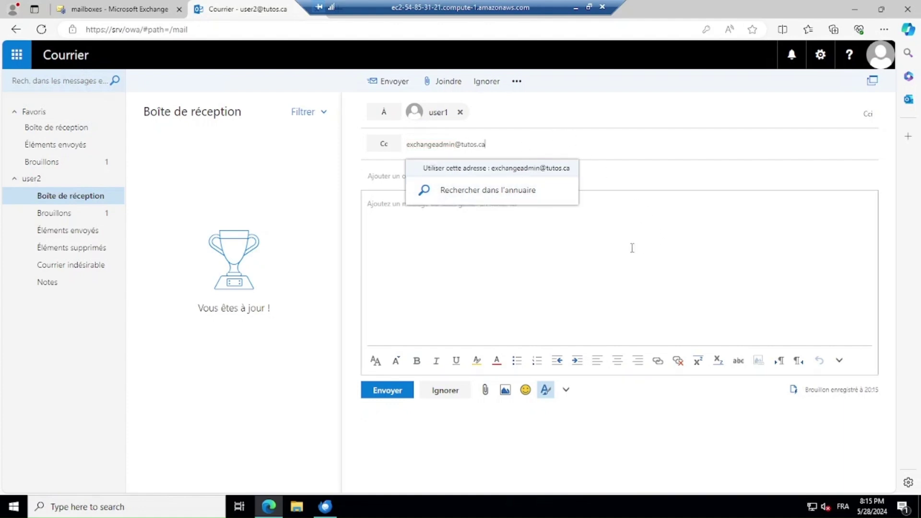
key("Return")
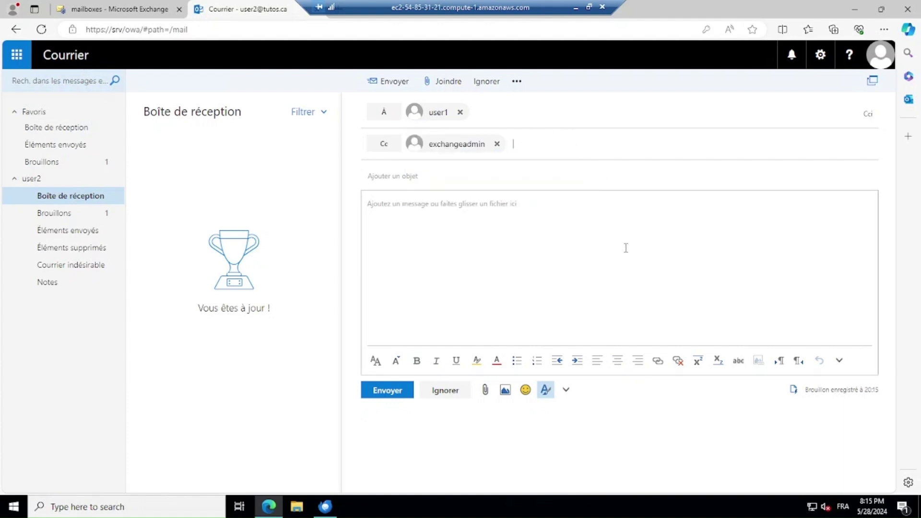
left_click(452, 181)
type("Test")
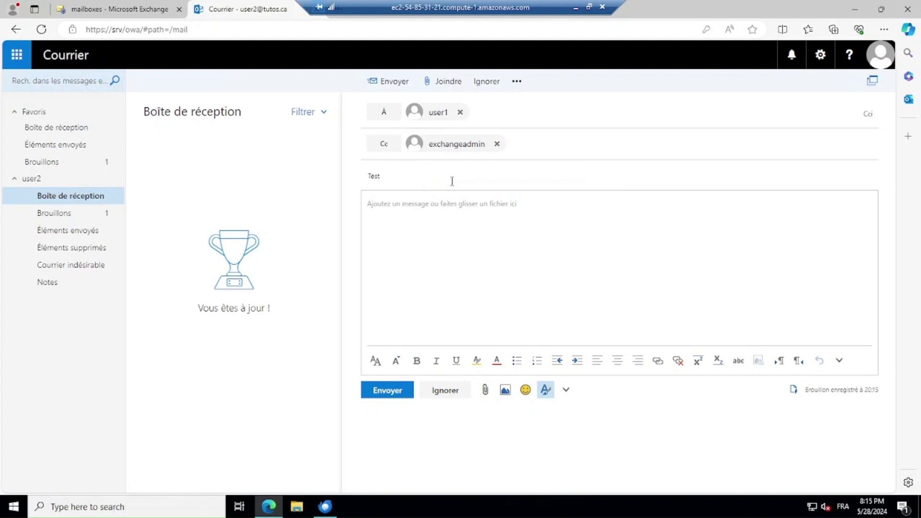
type(" de communication")
- Write 'Bonsoir à tous !' with a smiley emoji in the body and send the message
left_click(444, 213)
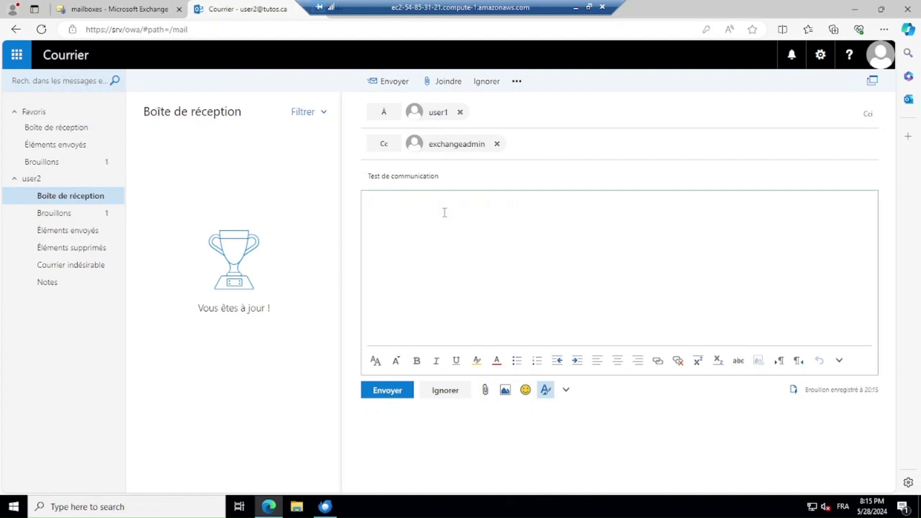
type("Bonsoir à tous !")
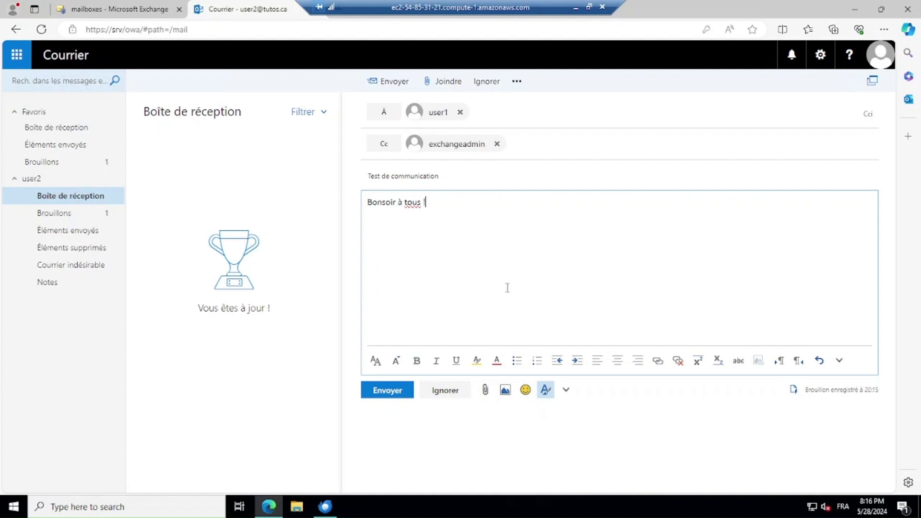
left_click(525, 390)
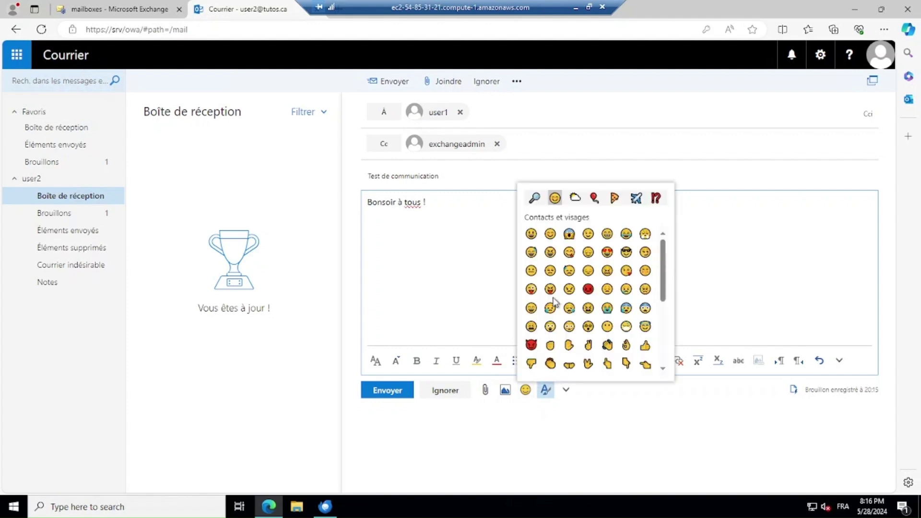
left_click(590, 235)
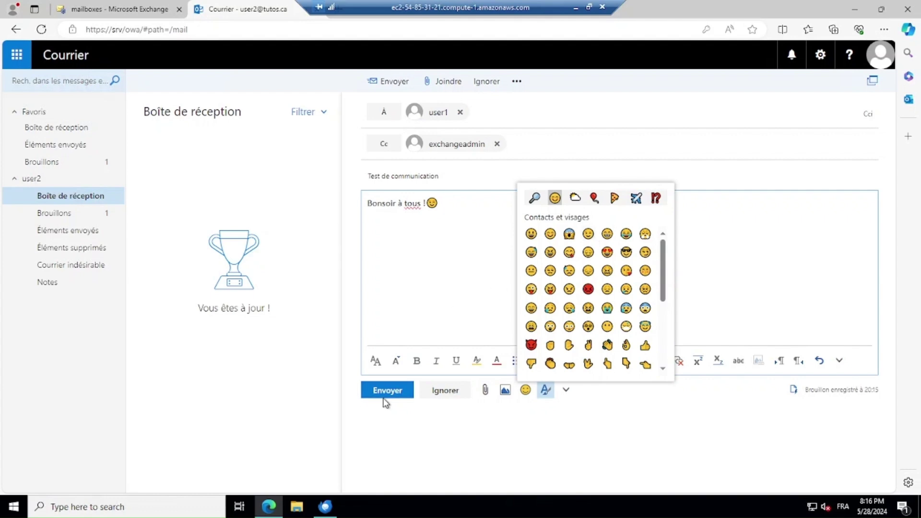
left_click(384, 397)
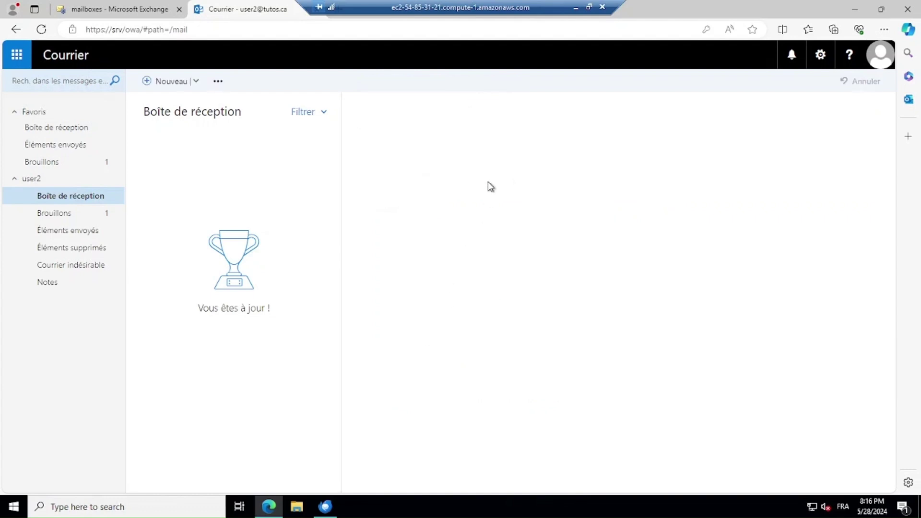
- Open the 'Test de communication' message in user1's inbox, then go back to the Exchange mailbox list
left_click(576, 8)
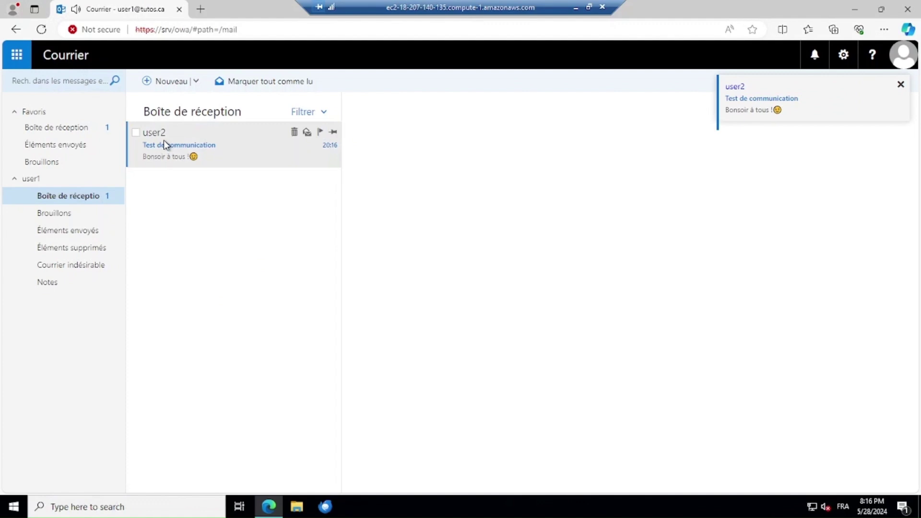
left_click(182, 150)
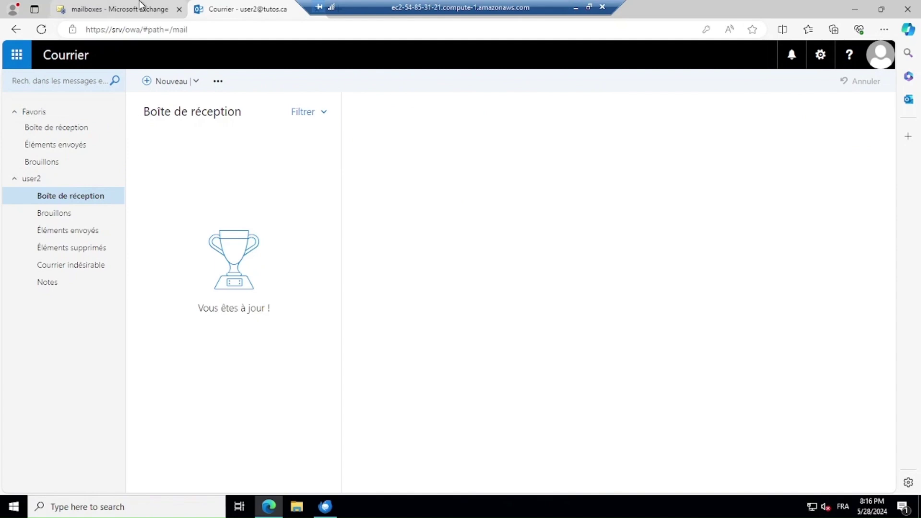
left_click(139, 7)
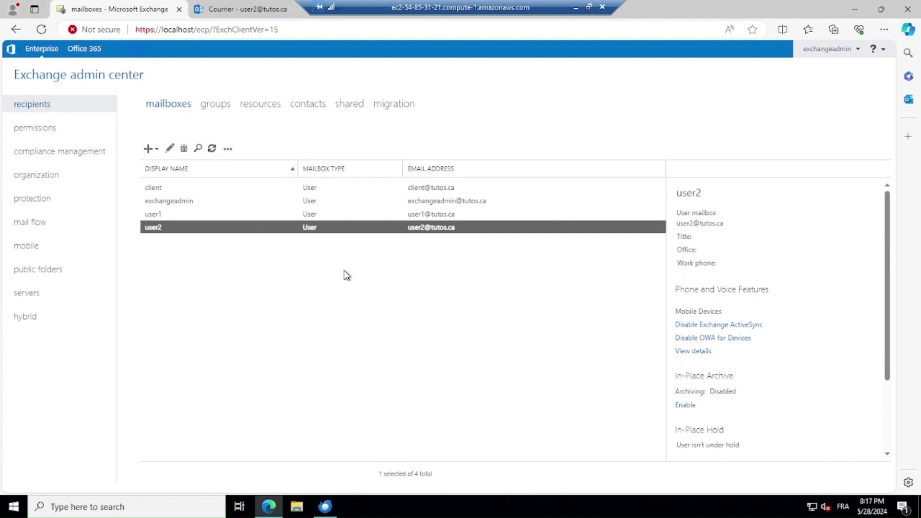
left_click(164, 217)
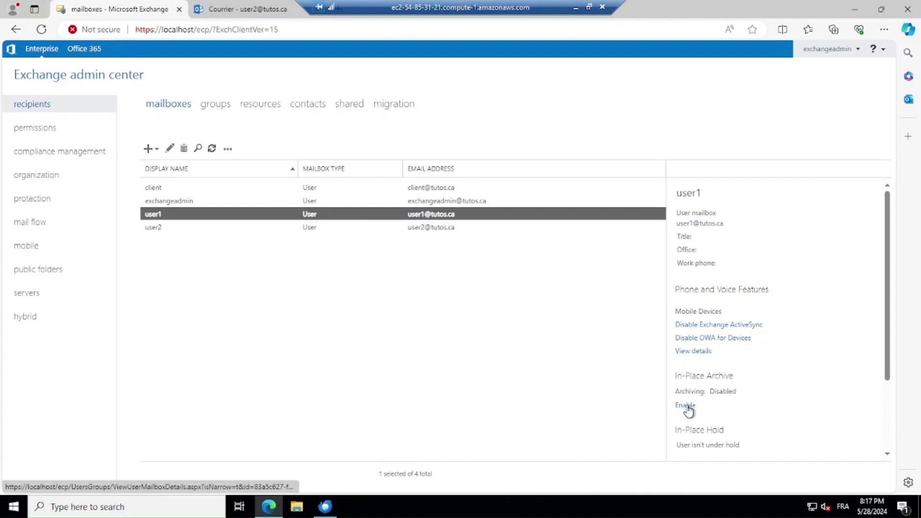
left_click(686, 407)
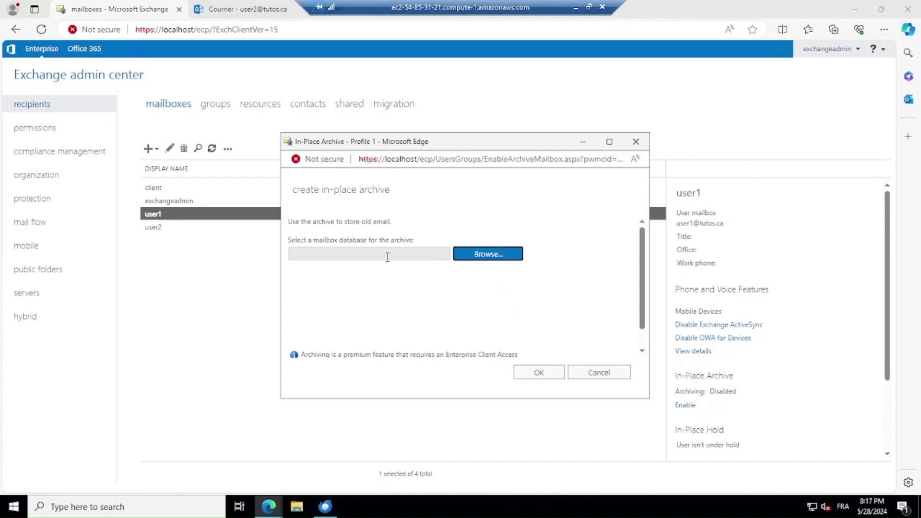
left_click(511, 255)
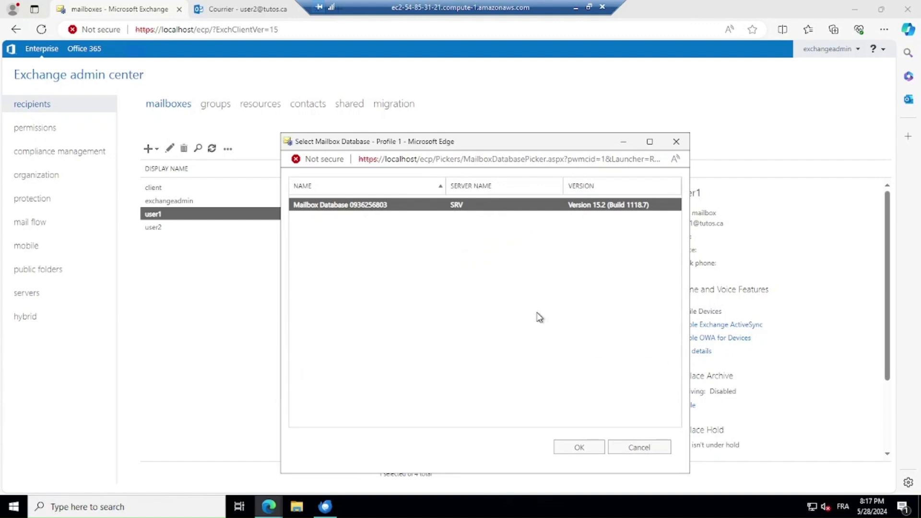
left_click(577, 450)
left_click(542, 374)
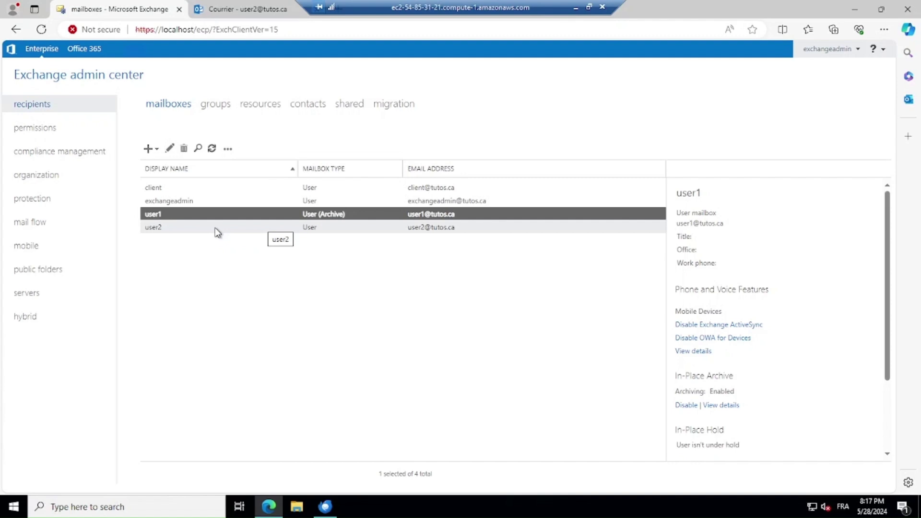
left_click(191, 231)
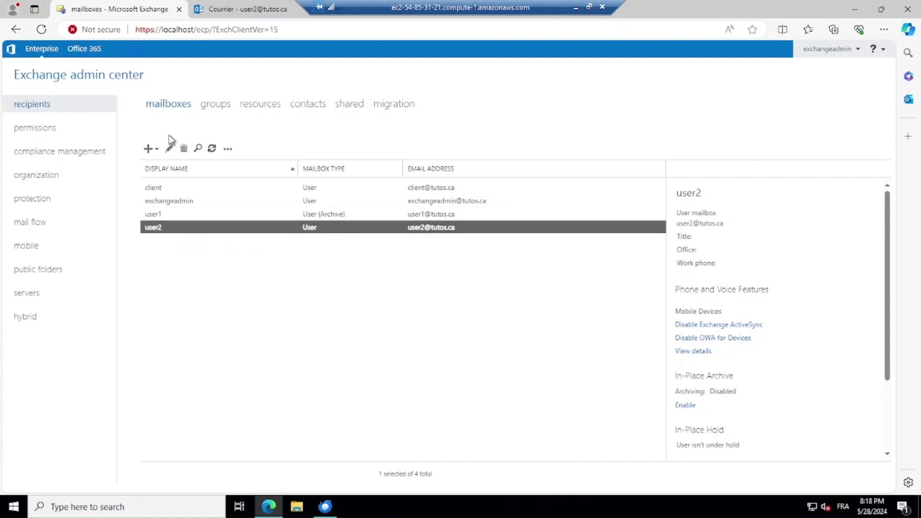
- Customize user2's quotas: warning 1.9 GB, prohibit send 2 GB, prohibit send/receive 2.3 GB
left_click(169, 149)
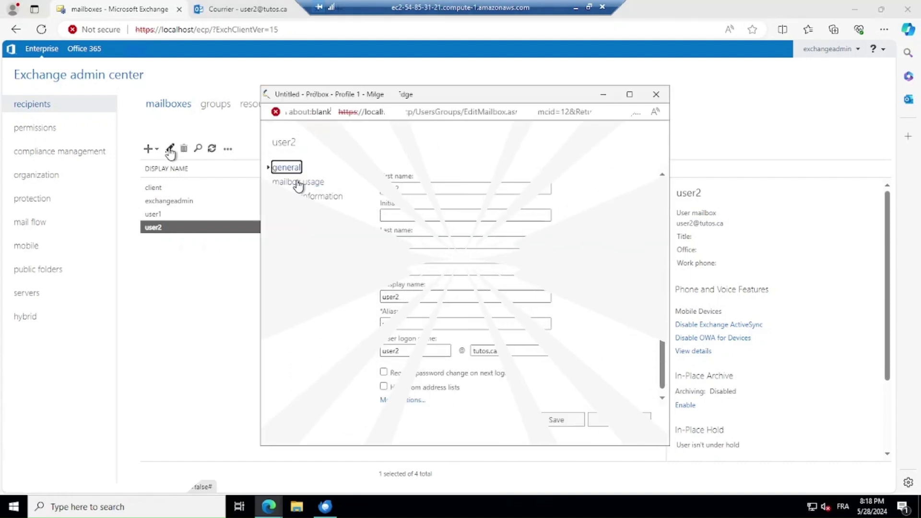
left_click(296, 183)
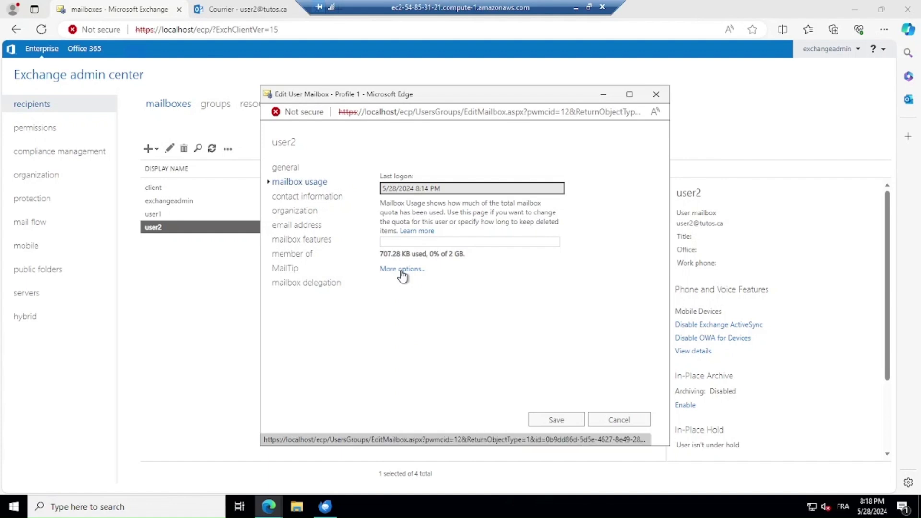
left_click(402, 269)
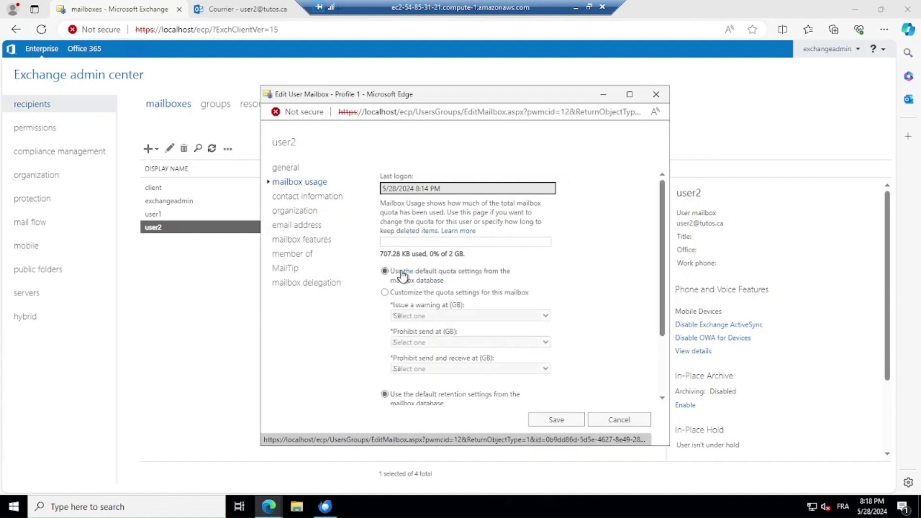
left_click(385, 292)
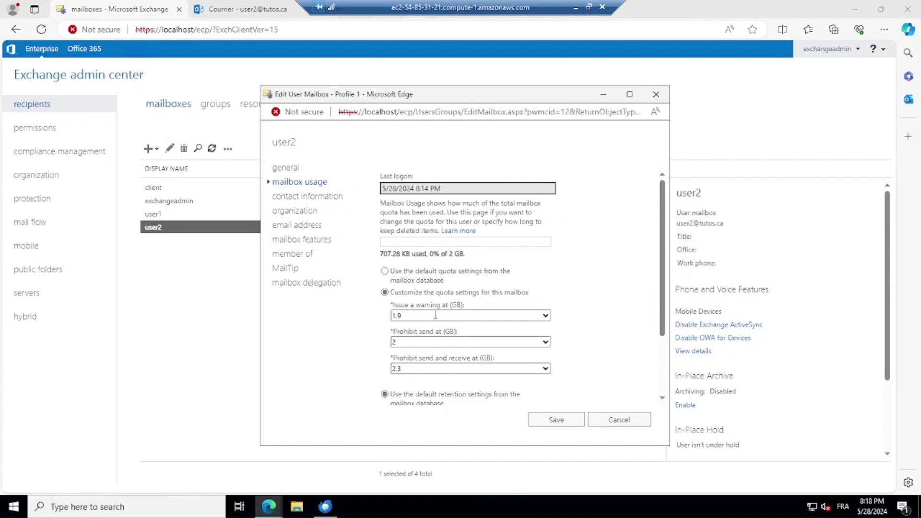
left_click(552, 420)
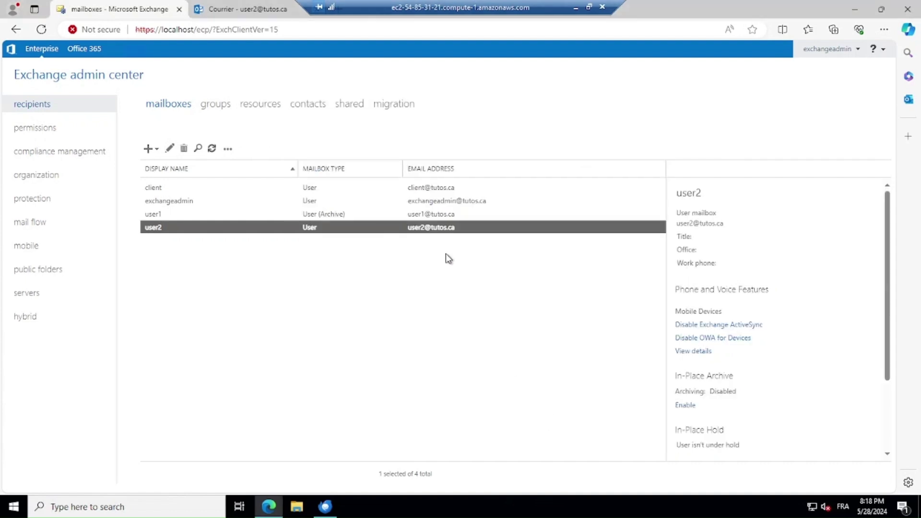